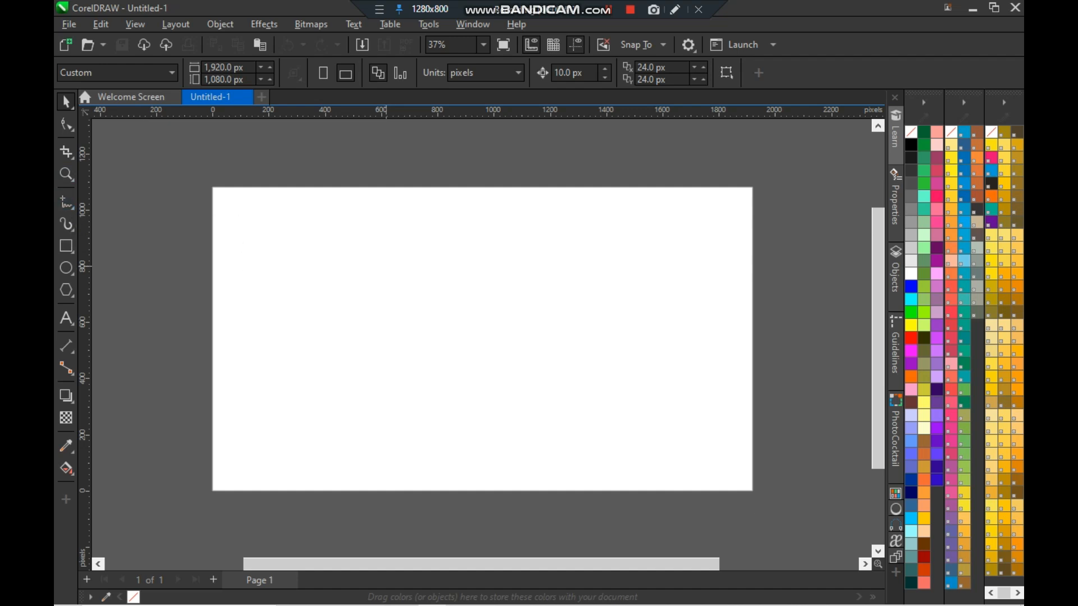
- Import the image 2 from the game folder and place it on the page
{"action": "left_click", "coordinate": [414, 195]}
{"action": "left_click", "coordinate": [362, 44]}
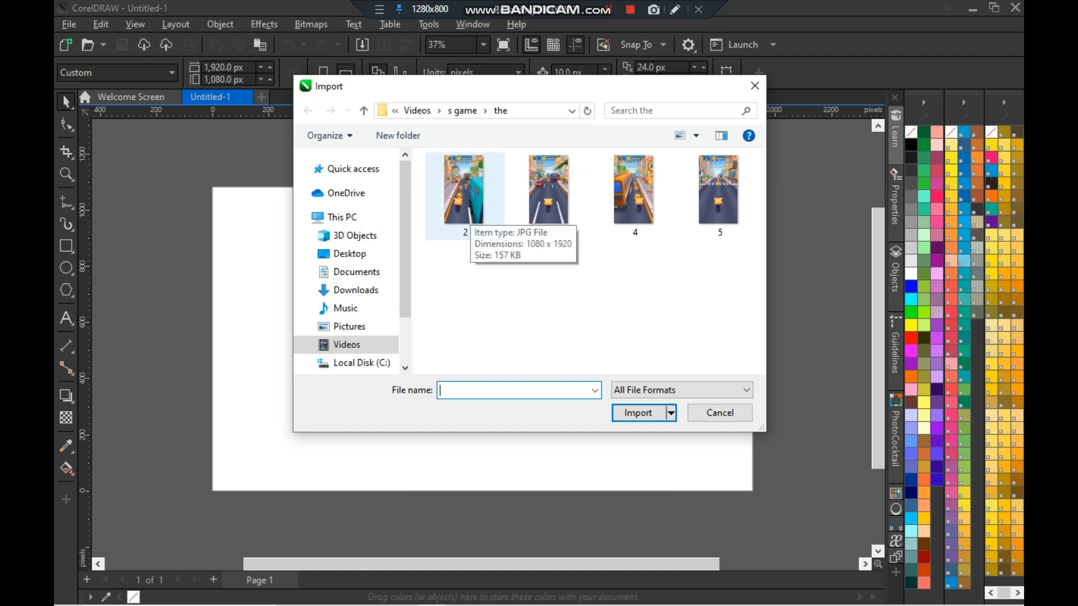
{"action": "left_click", "coordinate": [465, 194]}
{"action": "left_click", "coordinate": [636, 414]}
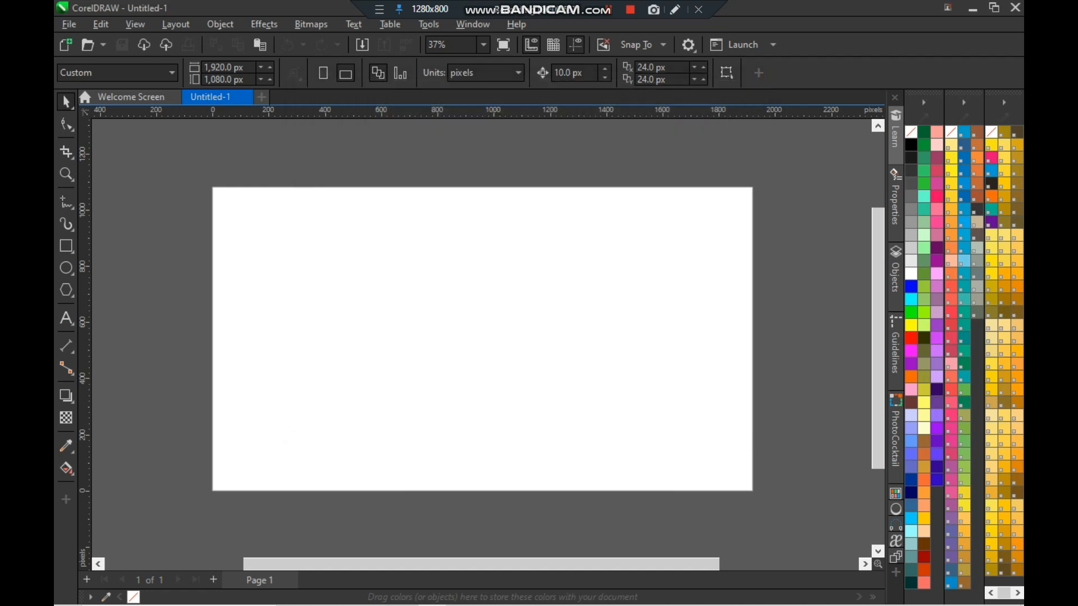
{"action": "left_click_drag", "start_coordinate": [372, 190], "coordinate": [648, 478]}
{"action": "left_click_drag", "start_coordinate": [533, 477], "coordinate": [539, 487]}
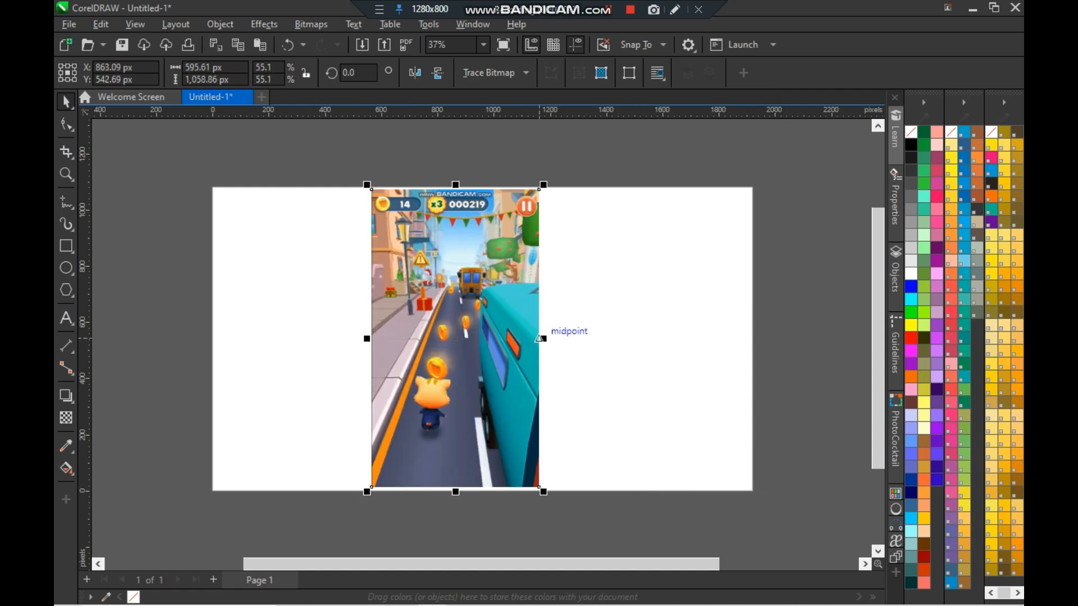
- Select the imported image and draw a crop frame around the cat character near its bottom
{"action": "scroll", "coordinate": [540, 339], "scroll_direction": "up", "scroll_amount": 1}
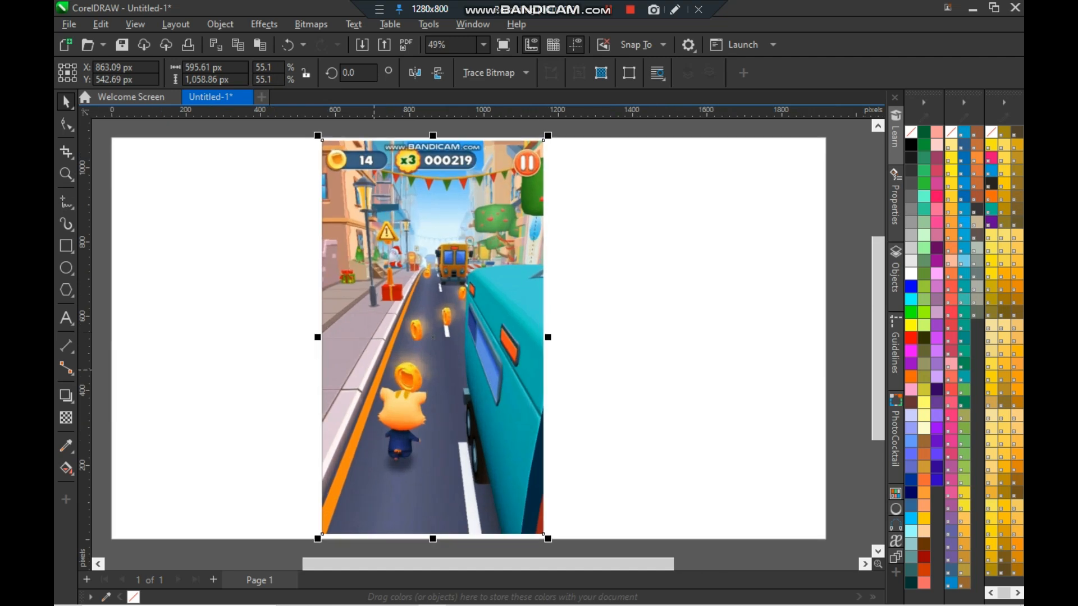
{"action": "left_click", "coordinate": [642, 327]}
{"action": "left_click", "coordinate": [464, 382]}
{"action": "left_click", "coordinate": [68, 153]}
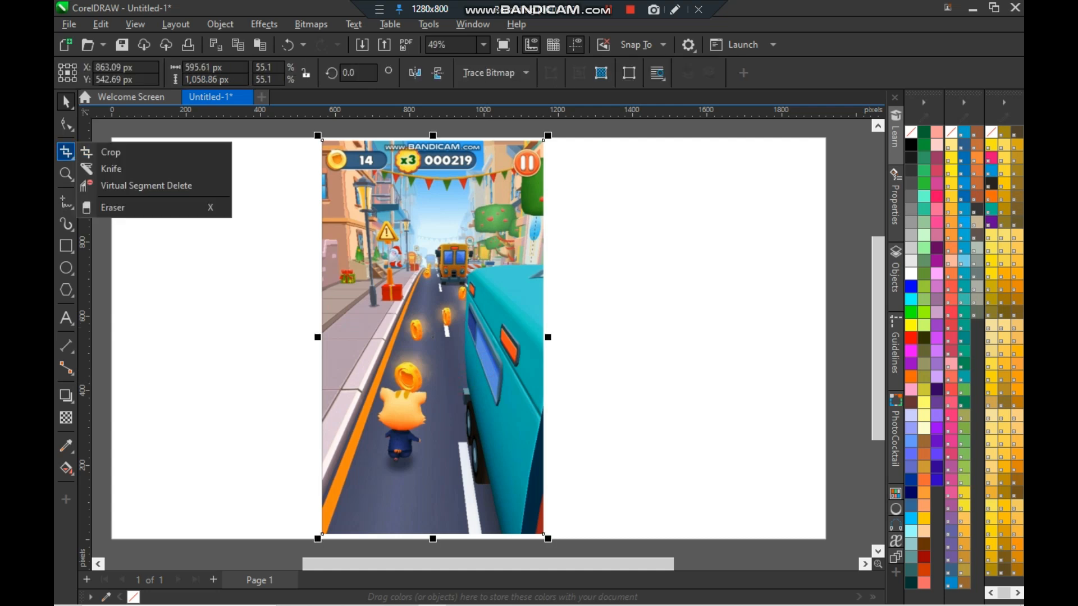
{"action": "left_click", "coordinate": [117, 152]}
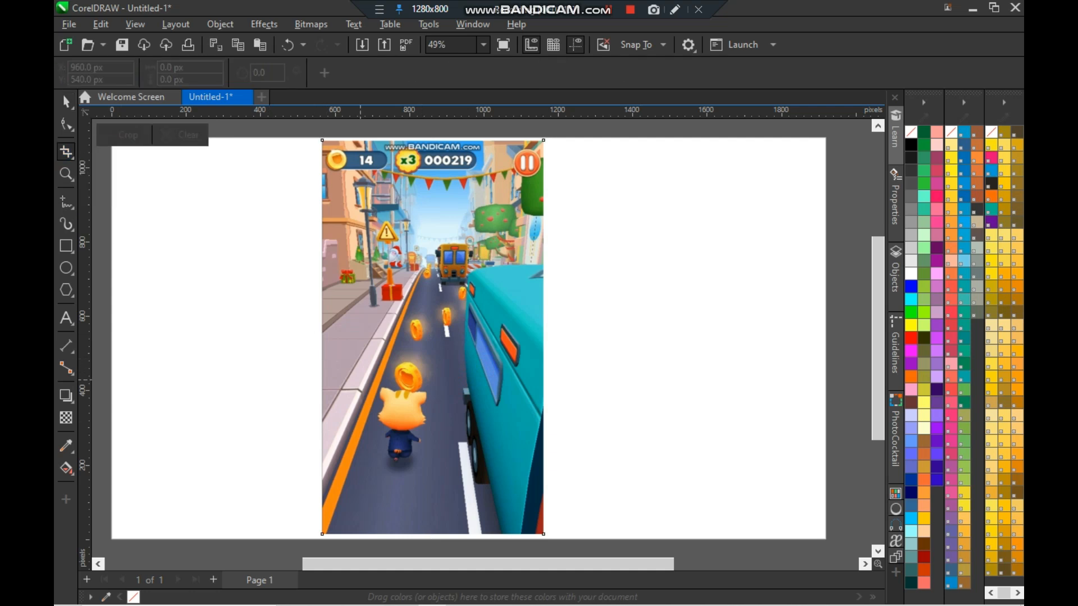
{"action": "left_click_drag", "start_coordinate": [348, 366], "coordinate": [451, 478]}
{"action": "left_click_drag", "start_coordinate": [400, 366], "coordinate": [400, 381]}
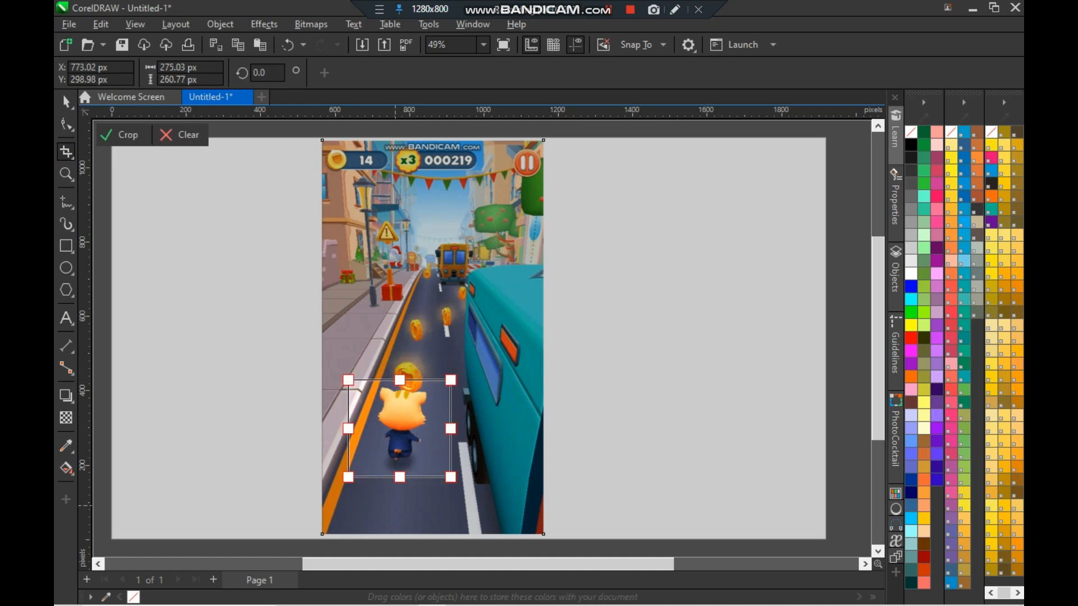
{"action": "left_click_drag", "start_coordinate": [400, 477], "coordinate": [399, 469]}
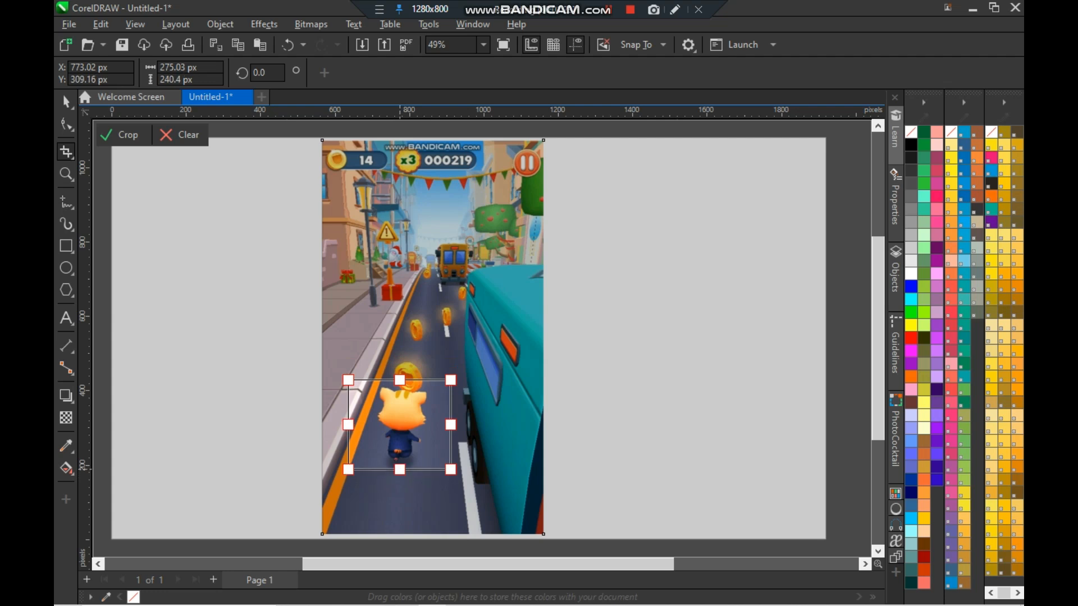
{"action": "left_click_drag", "start_coordinate": [450, 425], "coordinate": [435, 425]}
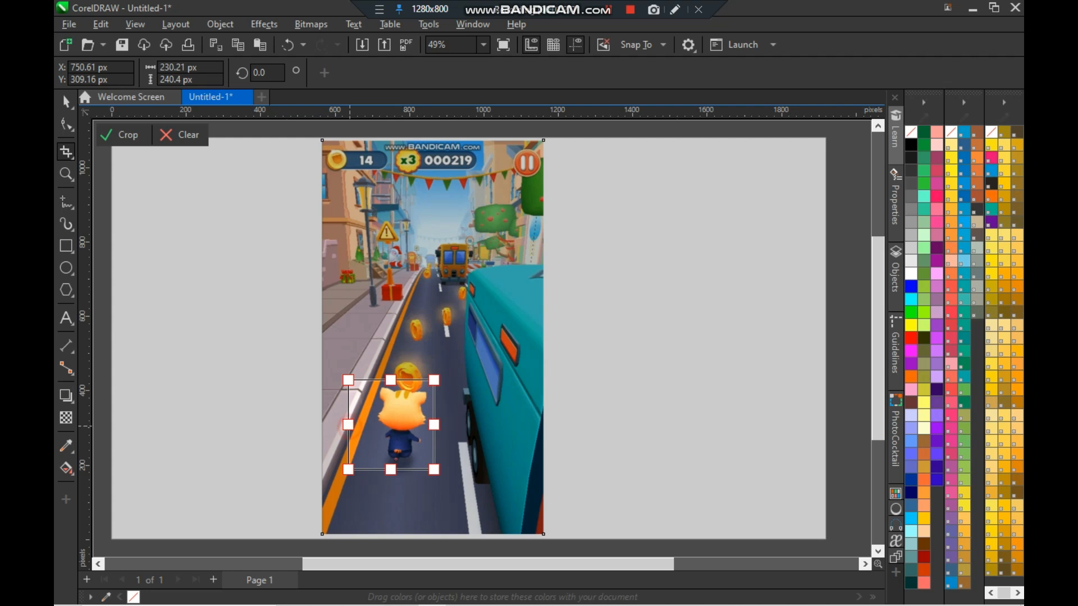
{"action": "left_click_drag", "start_coordinate": [348, 425], "coordinate": [368, 425]}
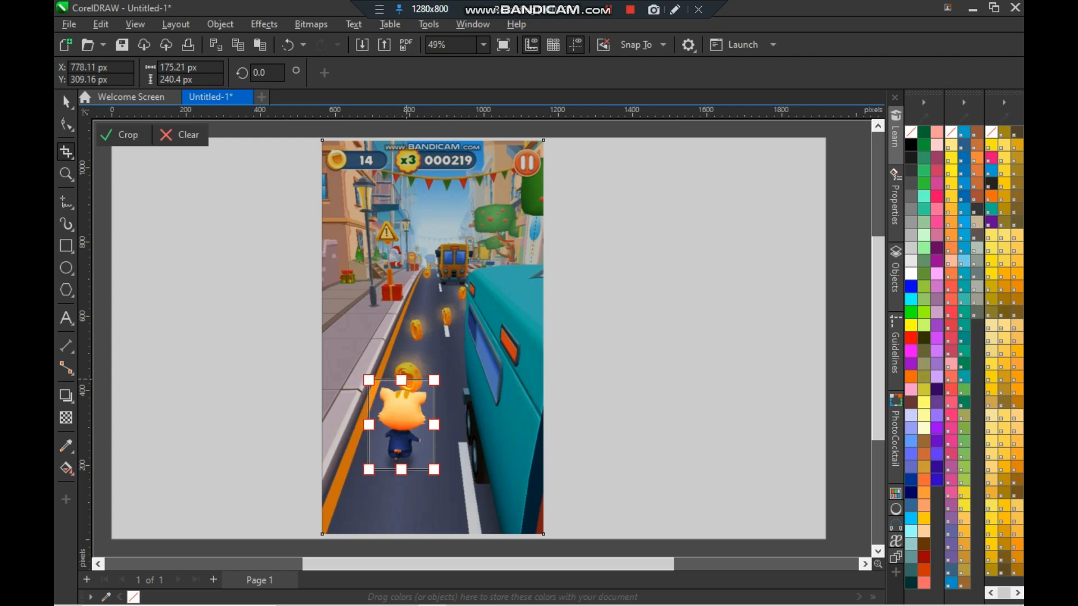
- Tighten the crop frame's edges around the cat and apply the crop
{"action": "scroll", "coordinate": [417, 403], "scroll_direction": "up", "scroll_amount": 5}
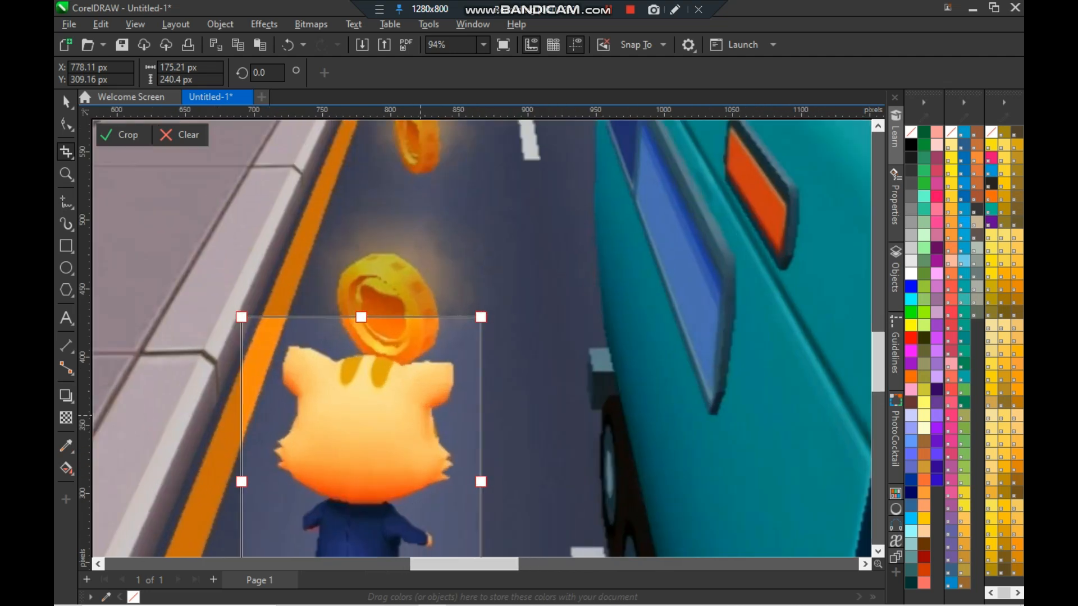
{"action": "left_click_drag", "start_coordinate": [361, 317], "coordinate": [361, 342]}
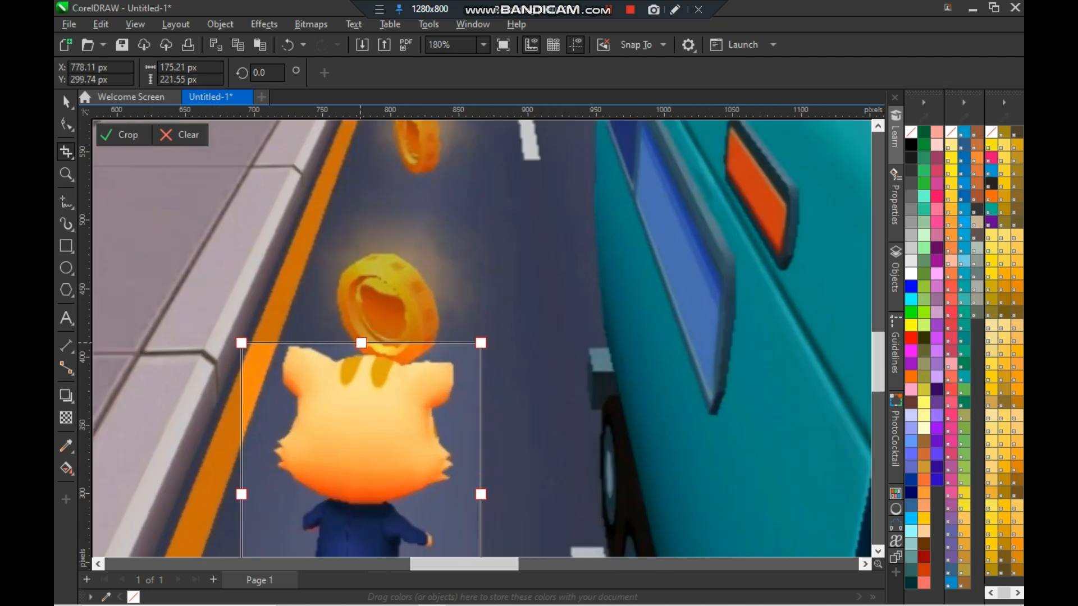
{"action": "left_click_drag", "start_coordinate": [879, 363], "coordinate": [878, 378]}
{"action": "left_click_drag", "start_coordinate": [361, 541], "coordinate": [361, 521]}
{"action": "left_click_drag", "start_coordinate": [480, 379], "coordinate": [465, 379]}
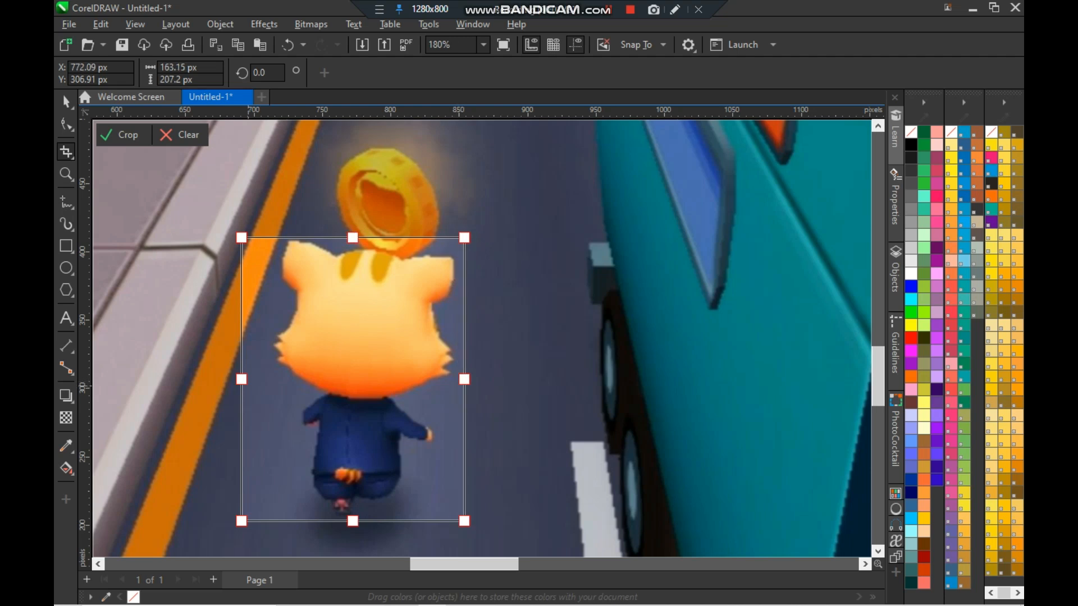
{"action": "left_click_drag", "start_coordinate": [241, 379], "coordinate": [265, 379]}
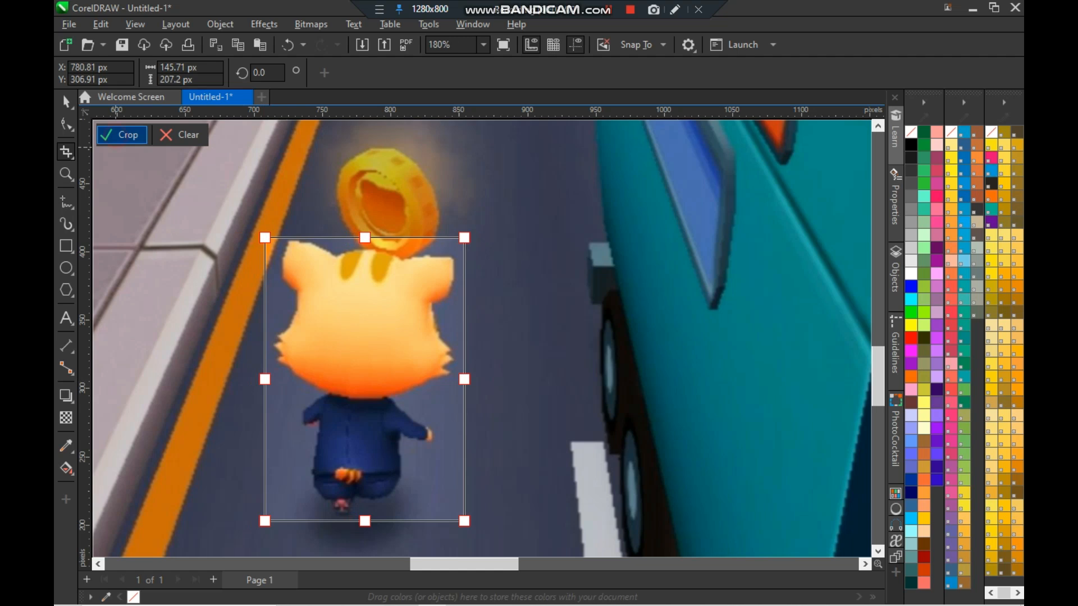
{"action": "left_click", "coordinate": [122, 135]}
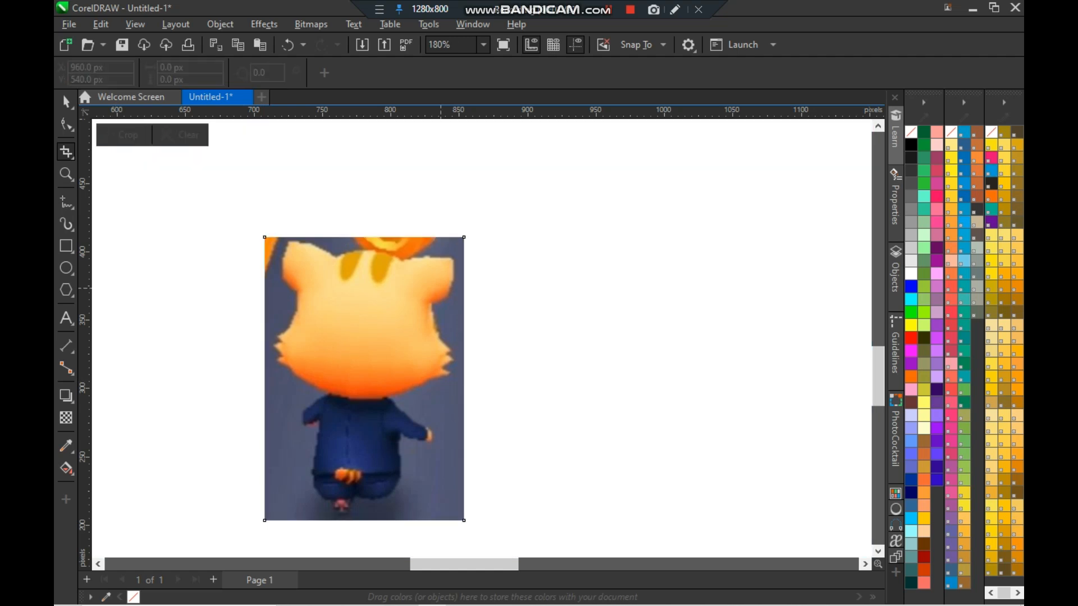
- Add a rectangle frame matching the full page size
{"action": "scroll", "coordinate": [567, 308], "scroll_direction": "down", "scroll_amount": 2}
{"action": "key", "text": "F4"}
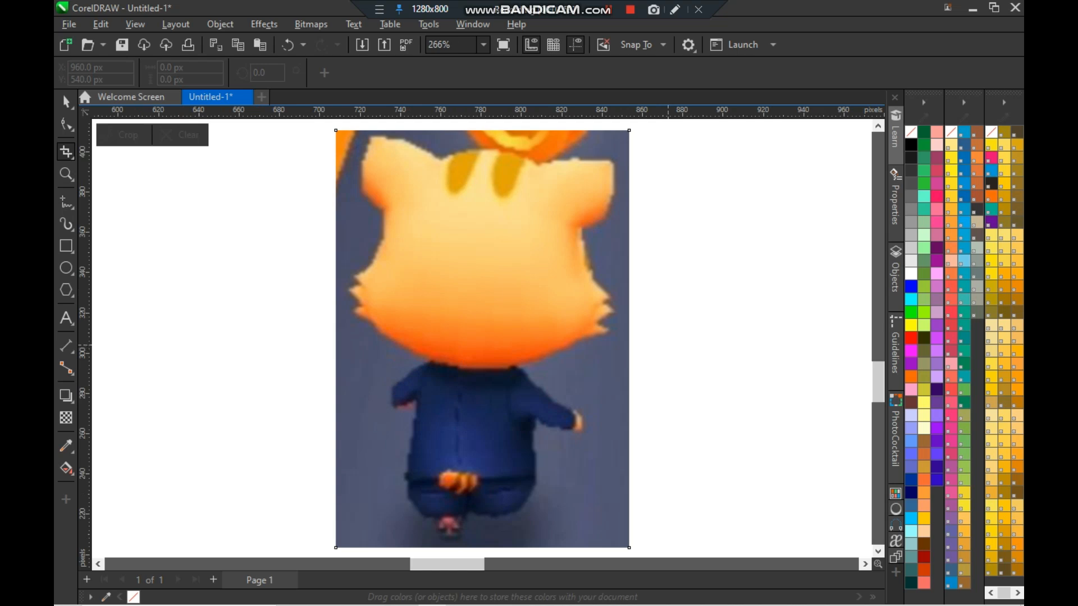
{"action": "scroll", "coordinate": [713, 331], "scroll_direction": "down", "scroll_amount": 5}
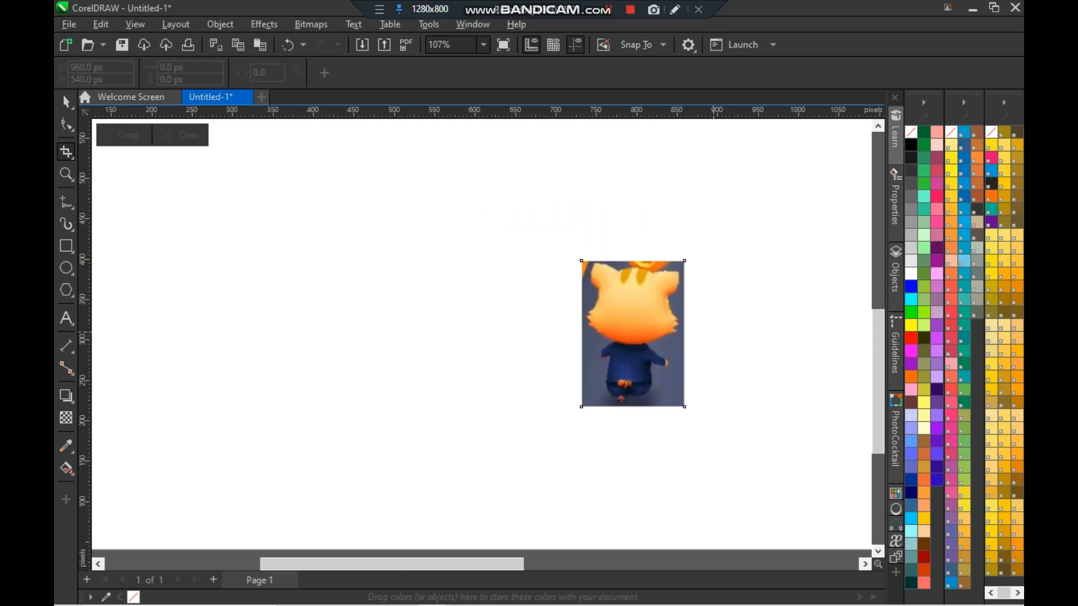
{"action": "left_click_drag", "start_coordinate": [549, 565], "coordinate": [634, 565]}
{"action": "double_click", "coordinate": [65, 246]}
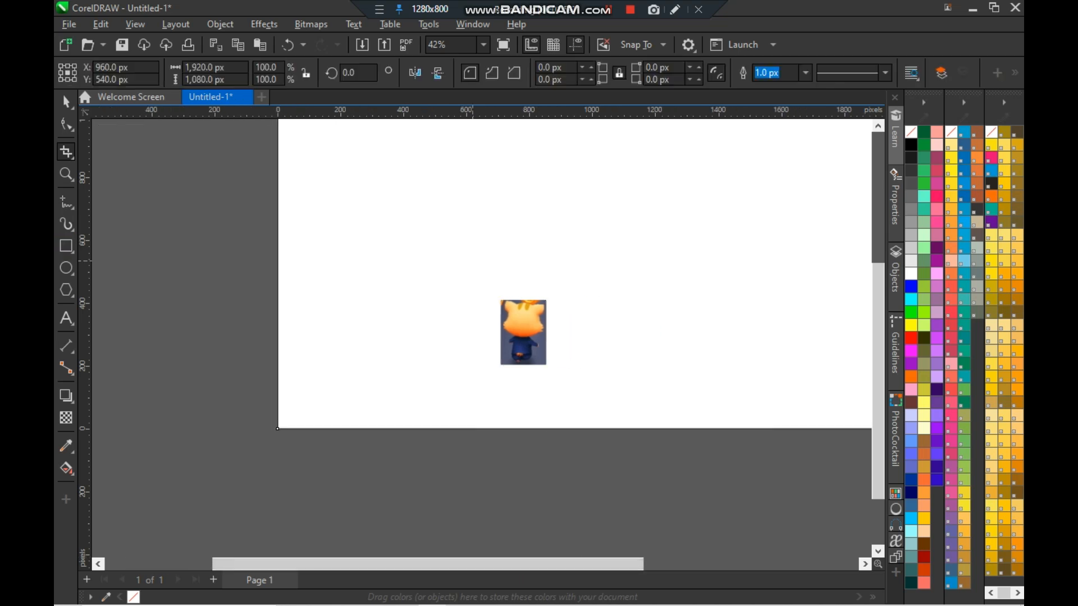
{"action": "key", "text": "space"}
{"action": "key", "text": "F4"}
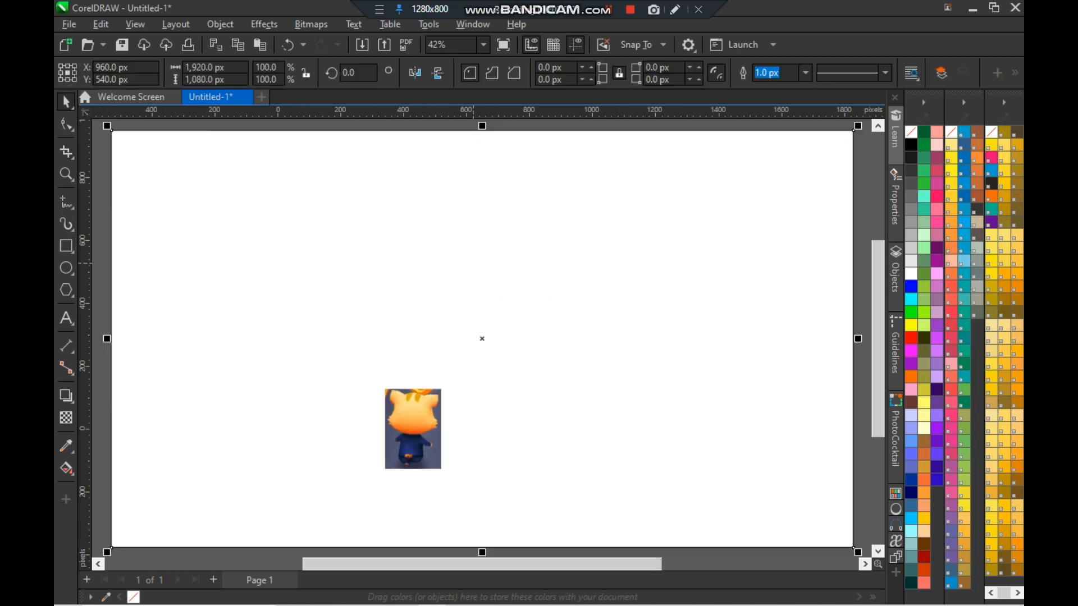
{"action": "scroll", "coordinate": [503, 287], "scroll_direction": "down", "scroll_amount": 2}
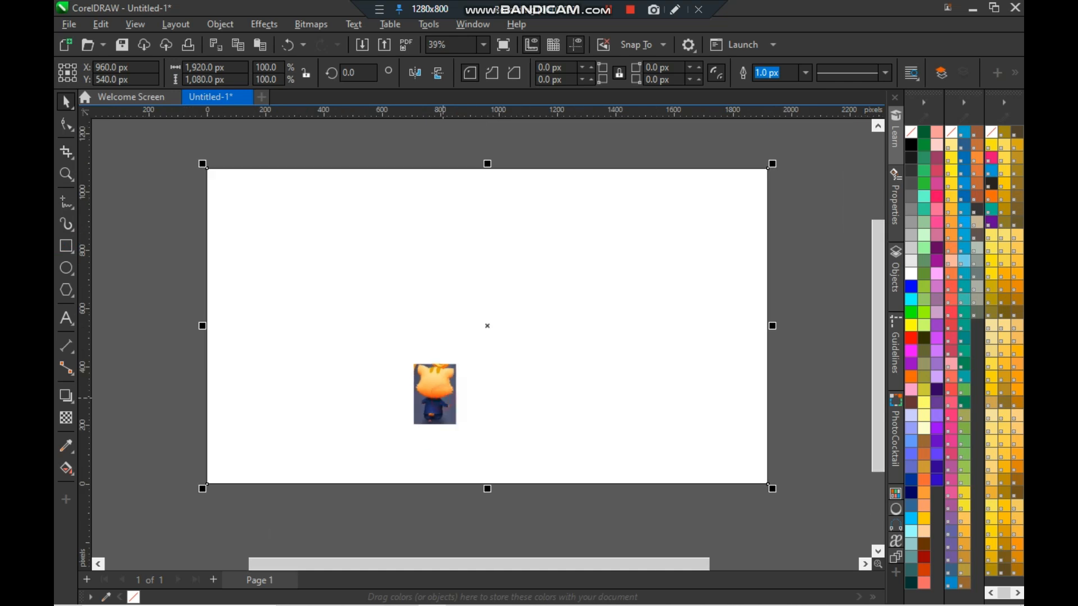
- Scale up and raise the cropped cat image, then delete it
{"action": "left_click", "coordinate": [443, 398]}
{"action": "left_click_drag", "start_coordinate": [462, 429], "coordinate": [499, 484]}
{"action": "left_click_drag", "start_coordinate": [435, 395], "coordinate": [431, 290]}
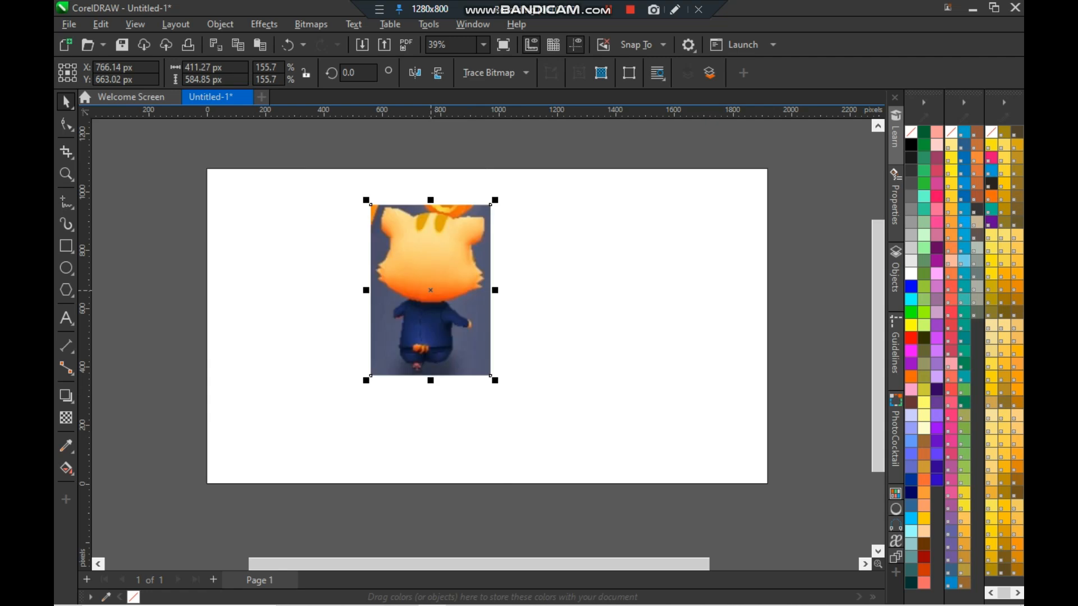
{"action": "left_click_drag", "start_coordinate": [495, 381], "coordinate": [535, 435]}
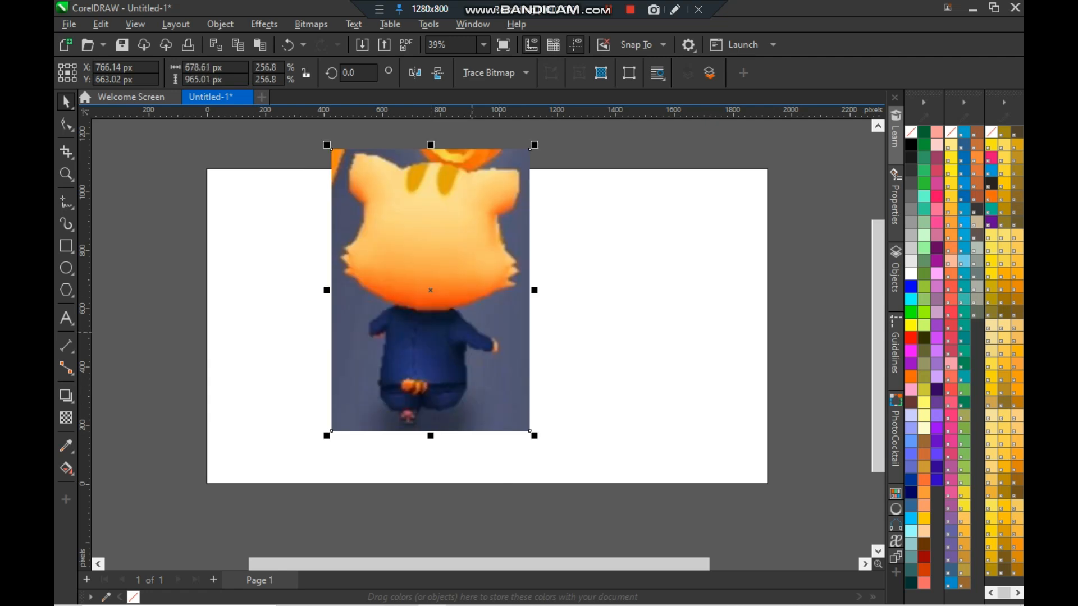
{"action": "key", "text": "Delete"}
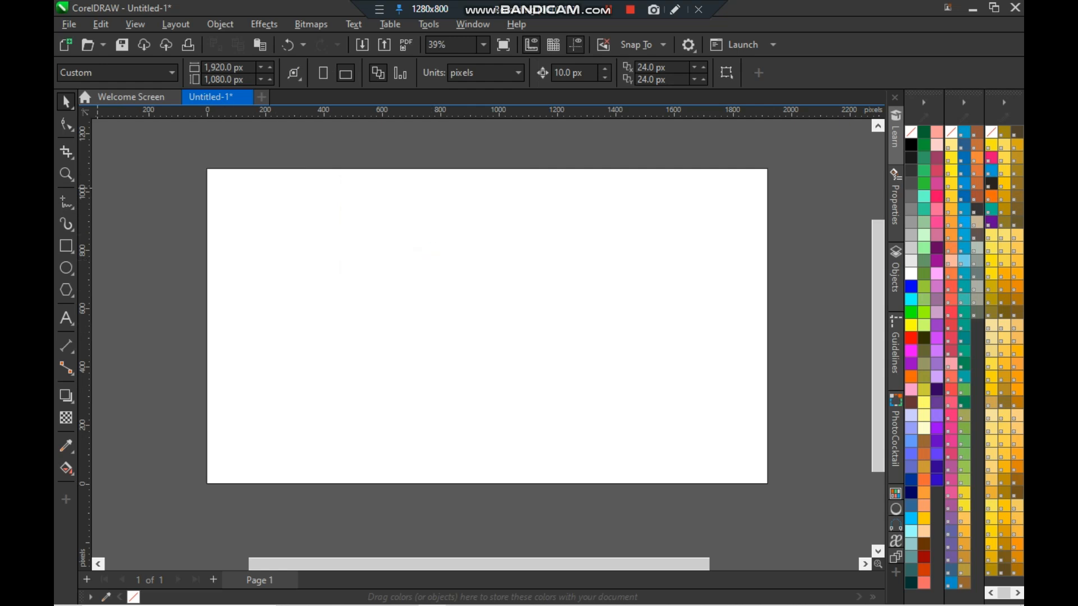
{"action": "left_click", "coordinate": [67, 152]}
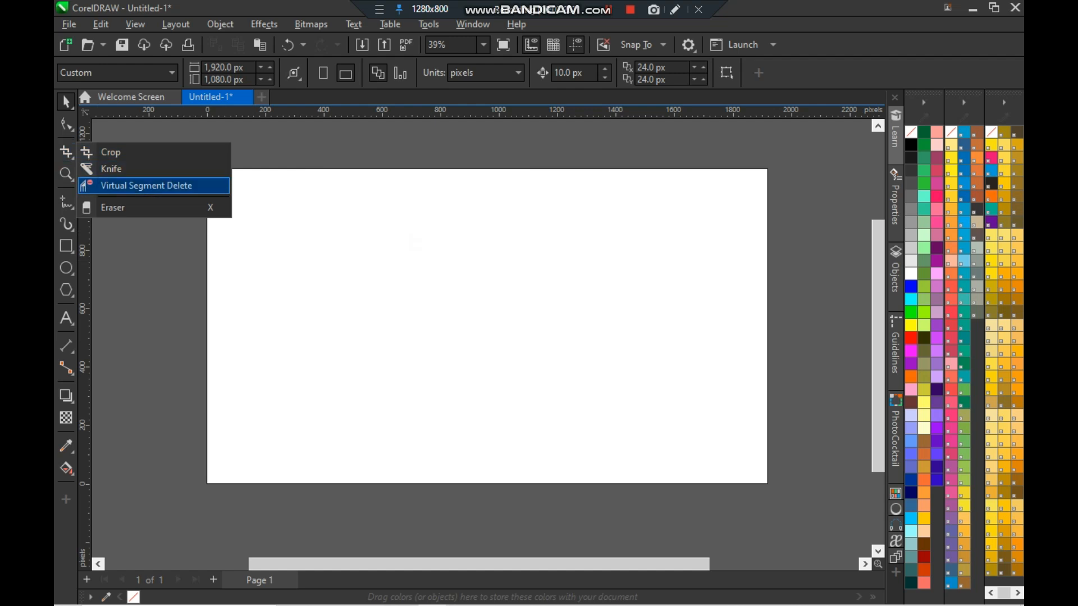
{"action": "left_click", "coordinate": [147, 186]}
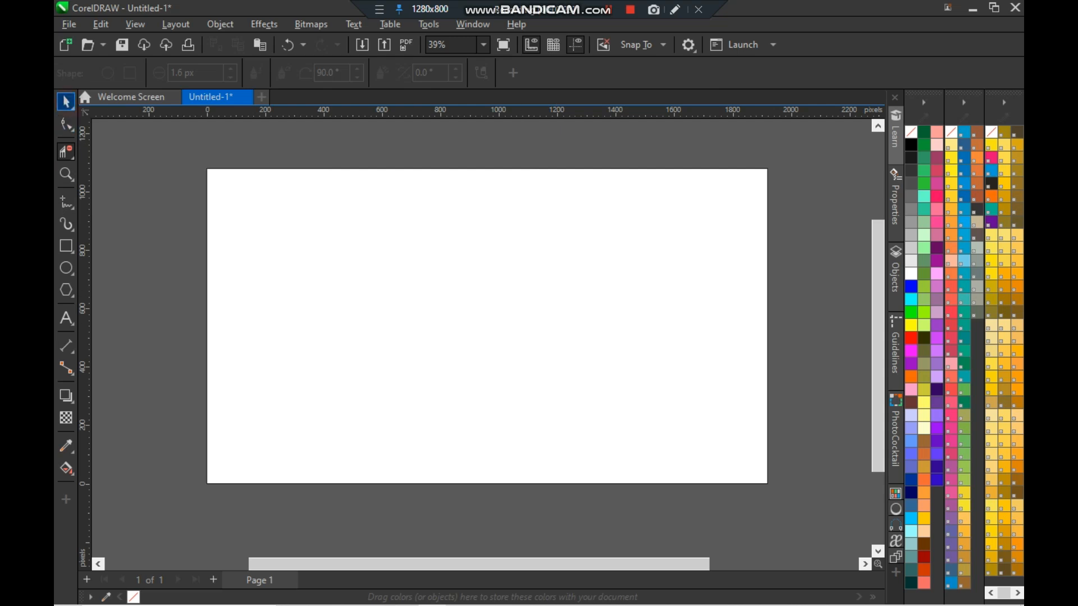
{"action": "left_click", "coordinate": [66, 101]}
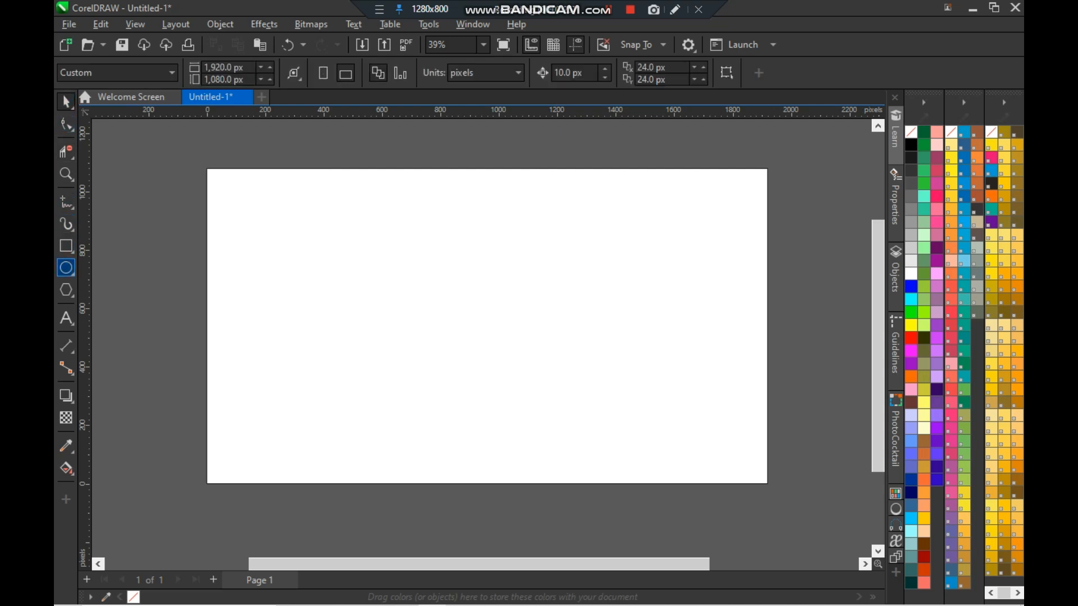
- Draw a circle about 506 px across in the upper-left part of the page
{"action": "left_click", "coordinate": [65, 268]}
{"action": "left_click_drag", "start_coordinate": [345, 216], "coordinate": [494, 364]}
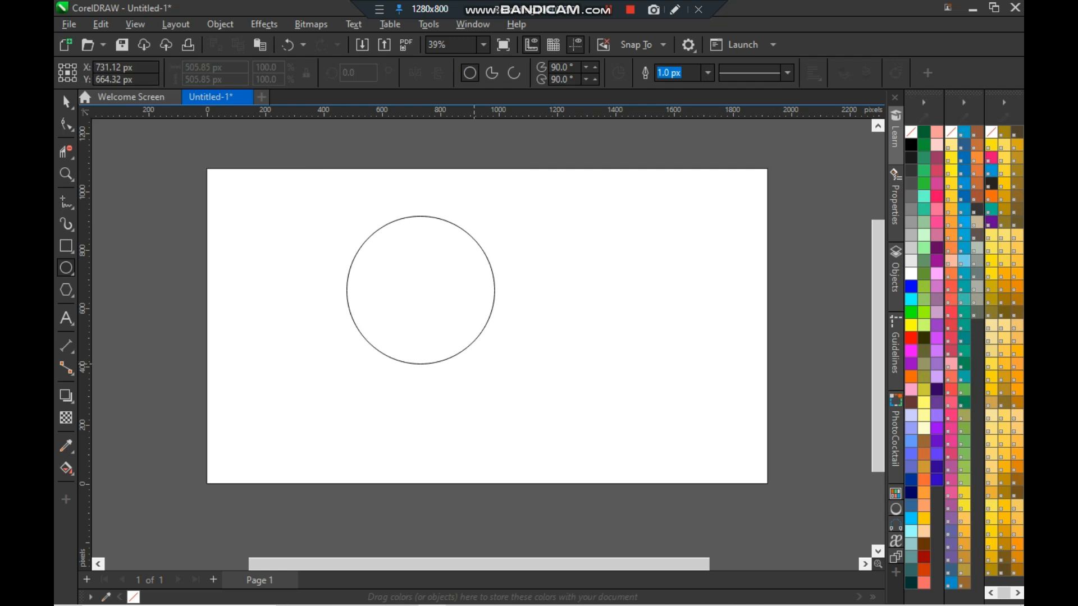
- Draw a rectangle about 1115 × 508 px overlapping the upper half of the circle
{"action": "left_click", "coordinate": [65, 246]}
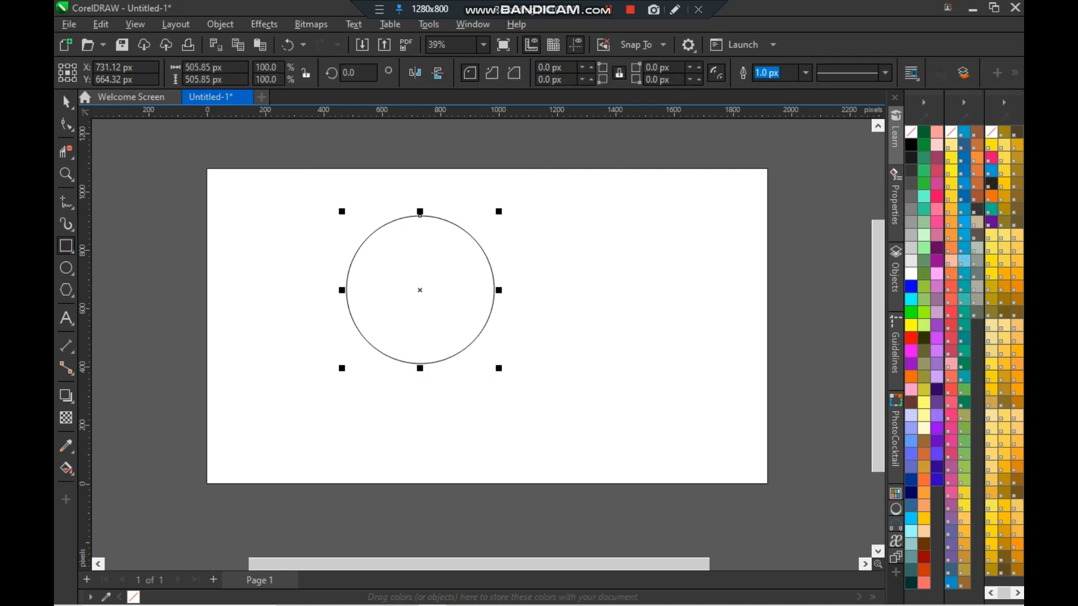
{"action": "left_click_drag", "start_coordinate": [298, 231], "coordinate": [462, 304]}
{"action": "key", "text": "space"}
{"action": "left_click_drag", "start_coordinate": [300, 227], "coordinate": [420, 256]}
{"action": "key", "text": "Escape"}
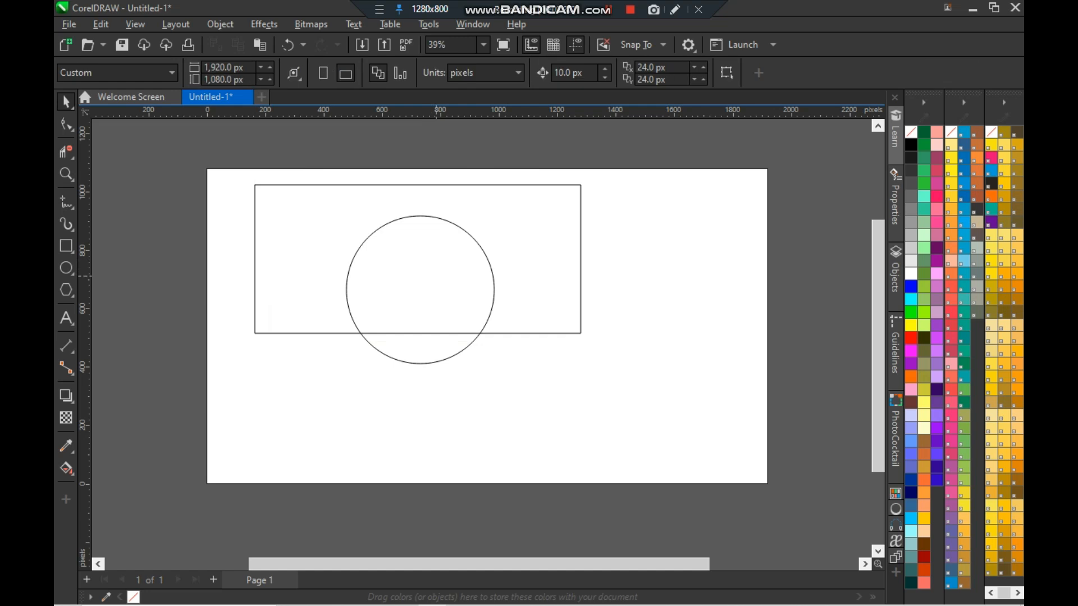
- Draw a horizontal line crossing the rectangle and circle, extending past both sides
{"action": "left_click", "coordinate": [525, 334]}
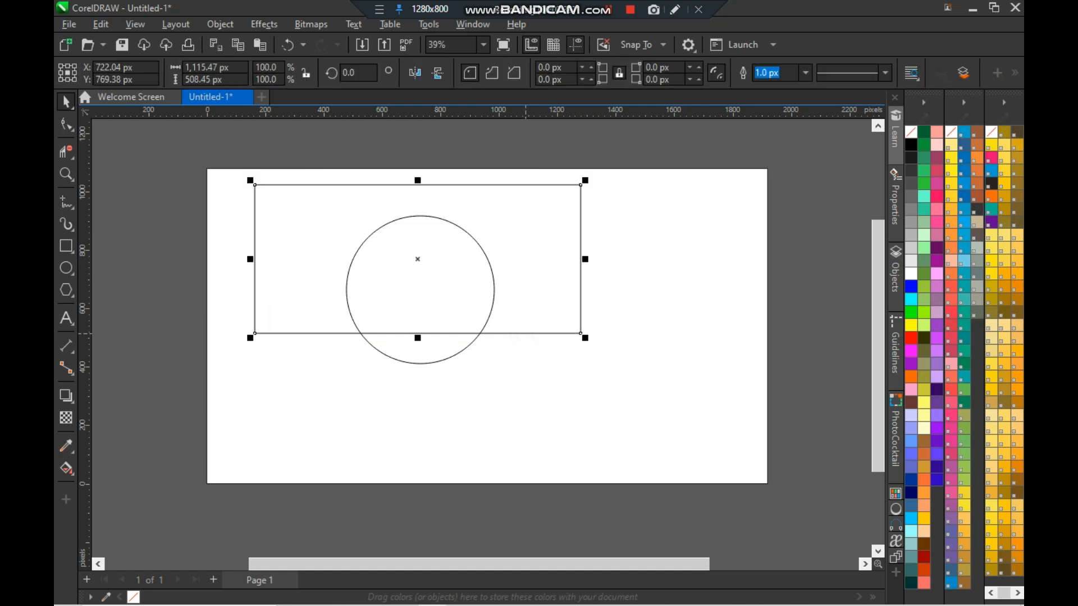
{"action": "scroll", "coordinate": [446, 298], "scroll_direction": "up", "scroll_amount": 1}
{"action": "scroll", "coordinate": [448, 300], "scroll_direction": "down", "scroll_amount": 1}
{"action": "left_click", "coordinate": [688, 322]}
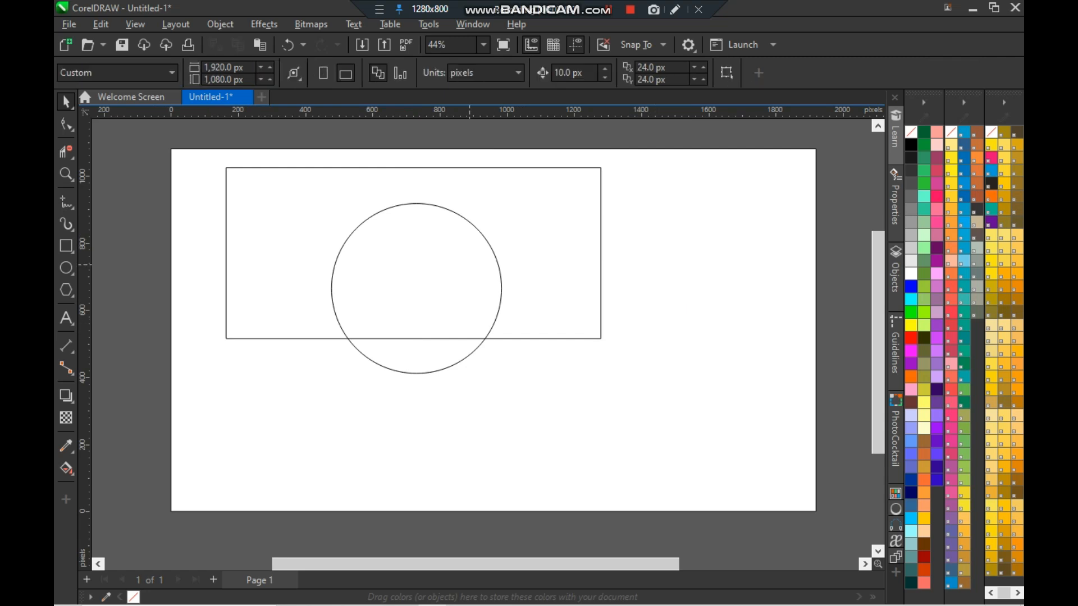
{"action": "left_click", "coordinate": [436, 302]}
{"action": "left_click", "coordinate": [66, 202]}
{"action": "left_click", "coordinate": [191, 225]}
{"action": "left_click", "coordinate": [710, 224]}
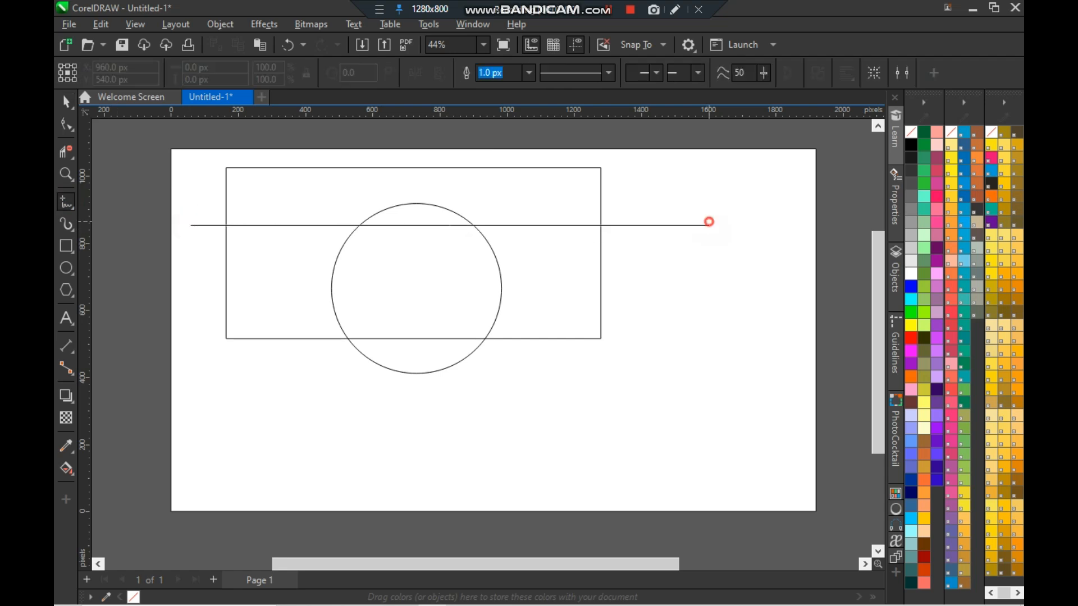
{"action": "key", "text": "space"}
{"action": "left_click", "coordinate": [747, 262]}
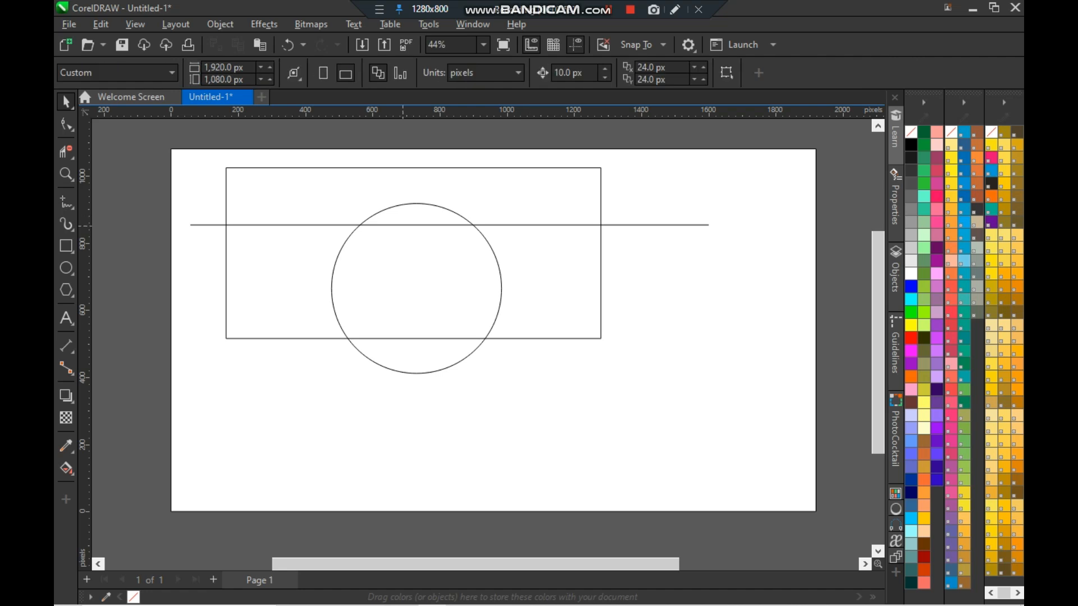
- Nudge the horizontal line downward five steps
{"action": "left_click", "coordinate": [402, 224]}
{"action": "key", "text": "Down"}
{"action": "key", "text": "Down"}
{"action": "key", "text": "Down"}
{"action": "key", "text": "Down"}
{"action": "key", "text": "Down"}
{"action": "key", "text": "Down"}
{"action": "key", "text": "Down"}
{"action": "key", "text": "Down"}
{"action": "key", "text": "Down"}
{"action": "left_click", "coordinate": [681, 344]}
{"action": "left_click", "coordinate": [436, 339]}
{"action": "left_click", "coordinate": [688, 334]}
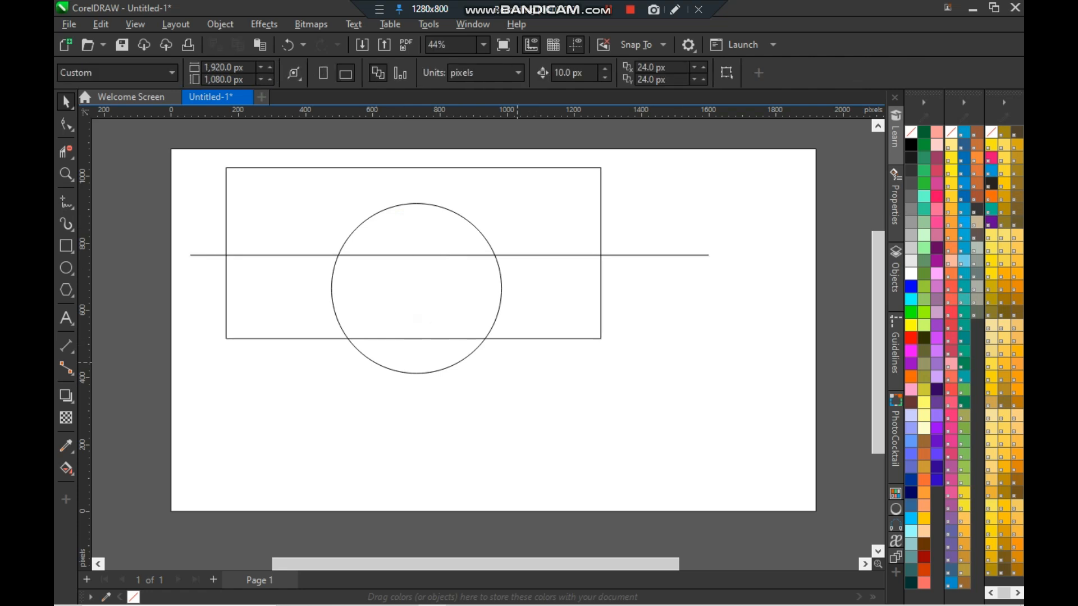
- With Virtual Segment Delete, remove the line segment inside the circle and the circle's arc below the rectangle
{"action": "left_click", "coordinate": [66, 151]}
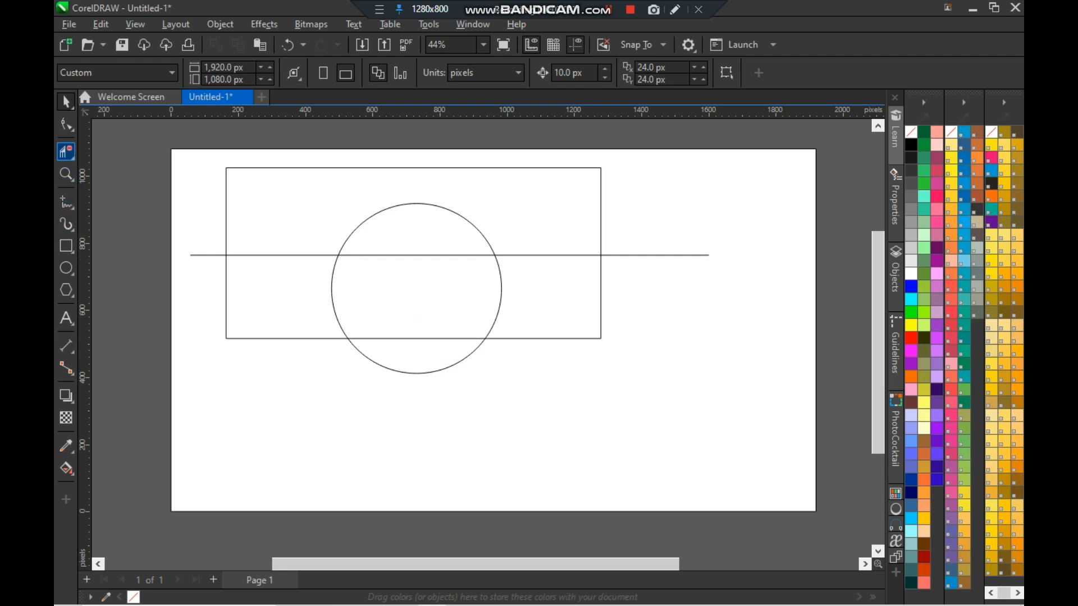
{"action": "left_click", "coordinate": [72, 156]}
{"action": "left_click", "coordinate": [107, 207]}
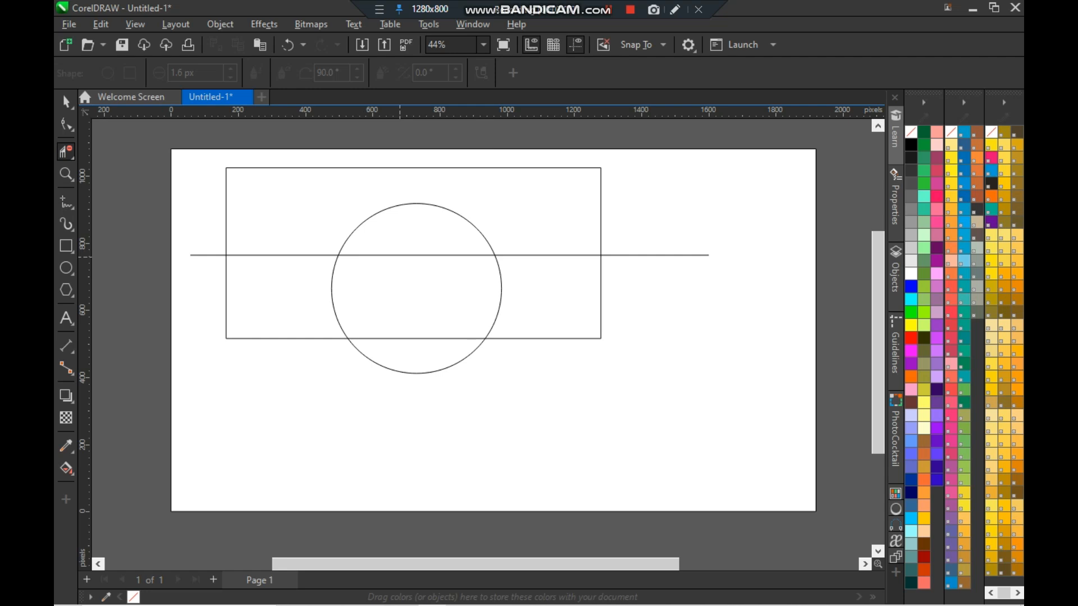
{"action": "scroll", "coordinate": [400, 256], "scroll_direction": "up", "scroll_amount": 2}
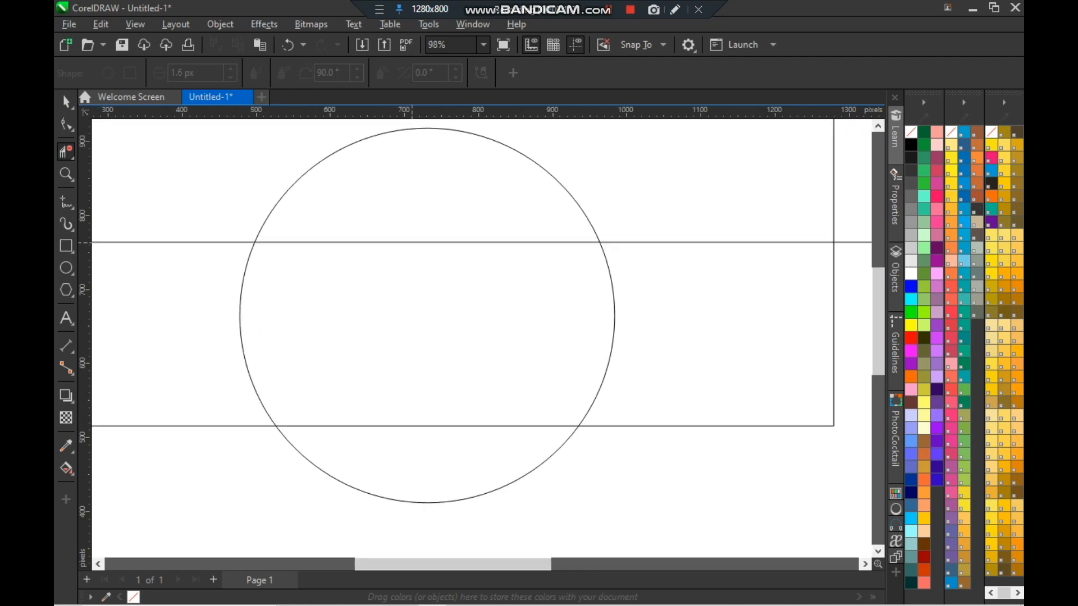
{"action": "left_click", "coordinate": [412, 242]}
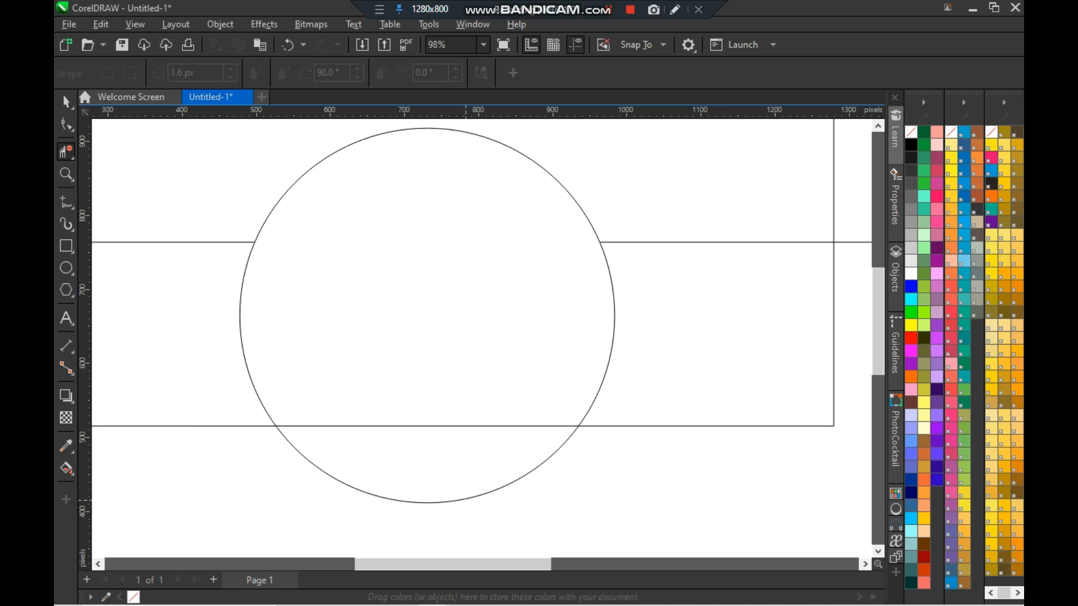
{"action": "left_click", "coordinate": [465, 501]}
- Remove the horizontal line's ends extending past the rectangle's left and right sides
{"action": "scroll", "coordinate": [538, 299], "scroll_direction": "down", "scroll_amount": 3}
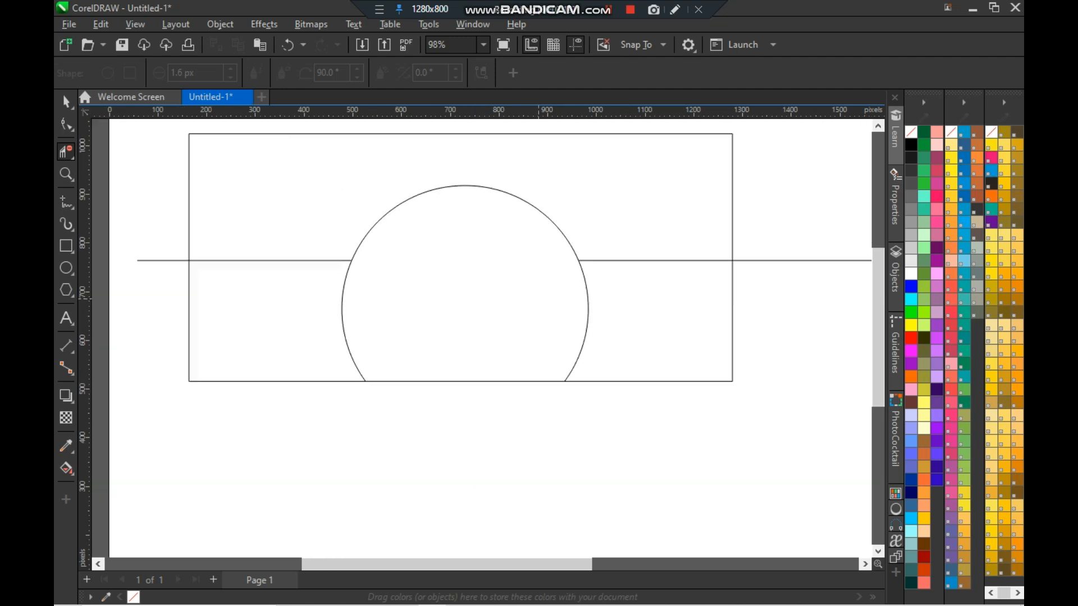
{"action": "left_click_drag", "start_coordinate": [204, 228], "coordinate": [204, 297]}
{"action": "left_click_drag", "start_coordinate": [773, 228], "coordinate": [773, 306]}
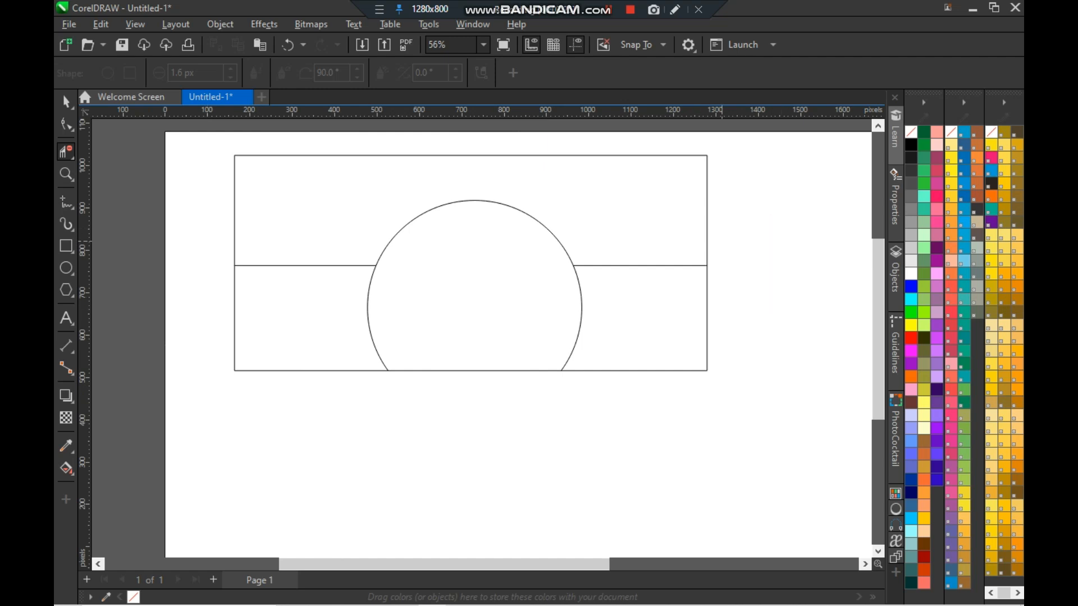
- Fill the enclosed areas of the rectangle, half-circle and line with Smart Fill
{"action": "key", "text": "space"}
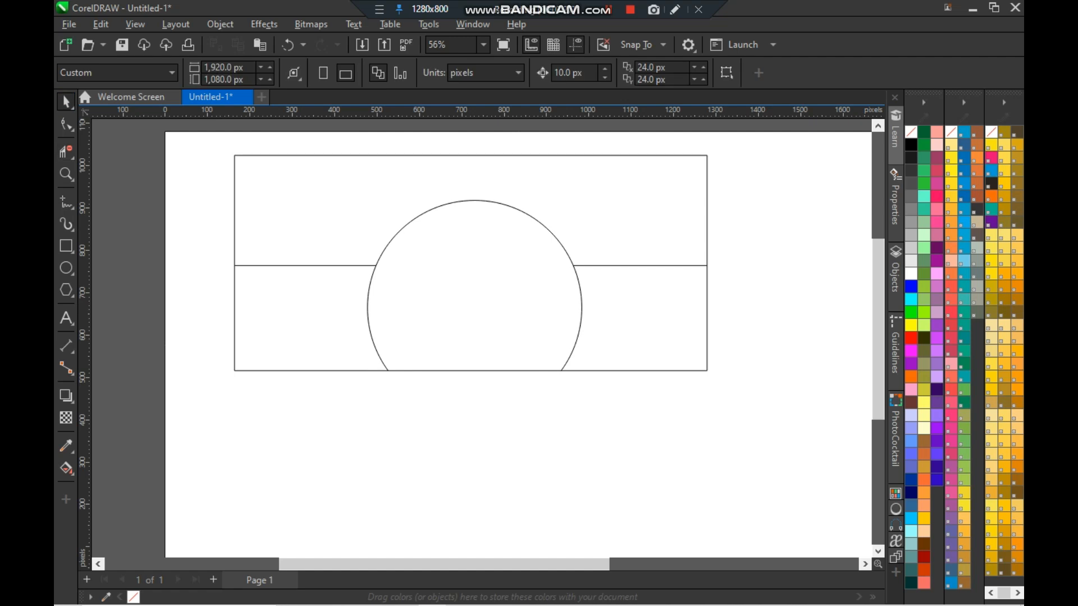
{"action": "left_click", "coordinate": [537, 307]}
{"action": "left_click", "coordinate": [66, 468]}
{"action": "left_click", "coordinate": [119, 485]}
{"action": "left_click", "coordinate": [498, 316]}
{"action": "left_click", "coordinate": [619, 305]}
{"action": "left_click", "coordinate": [300, 324]}
{"action": "left_click", "coordinate": [334, 225]}
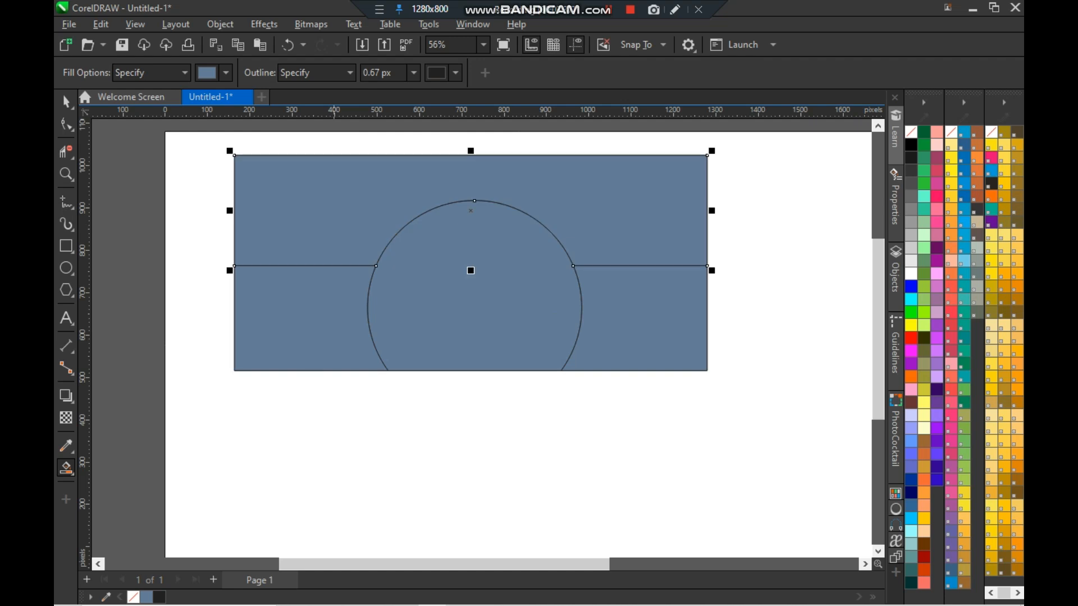
- Select all the shapes, group them and center the group on the page
{"action": "key", "text": "space"}
{"action": "left_click", "coordinate": [170, 320]}
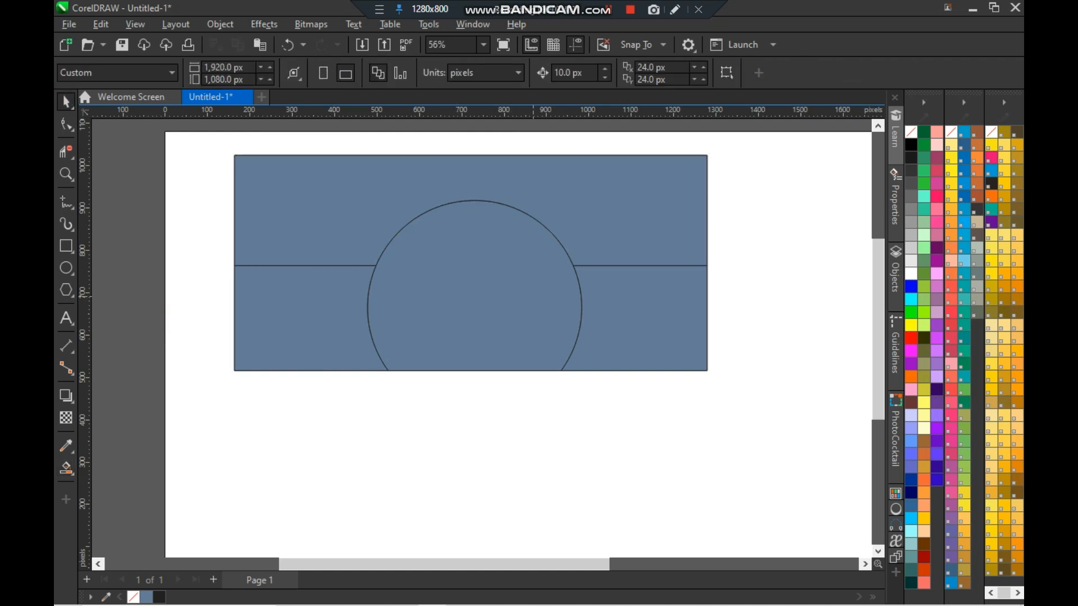
{"action": "left_click_drag", "start_coordinate": [205, 146], "coordinate": [709, 403]}
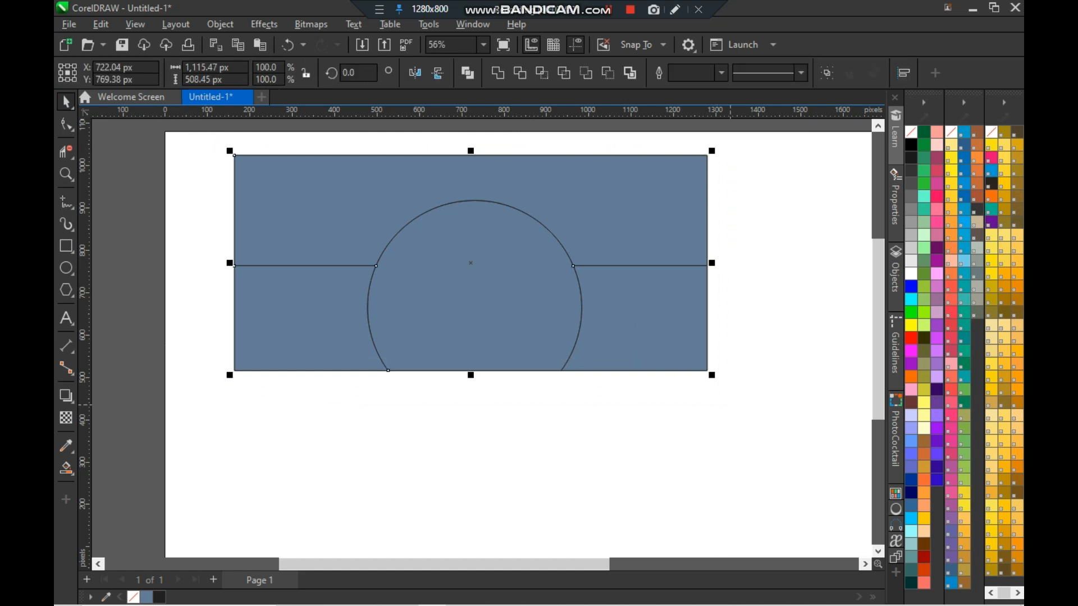
{"action": "key", "text": "ctrl+g"}
{"action": "key", "text": "p"}
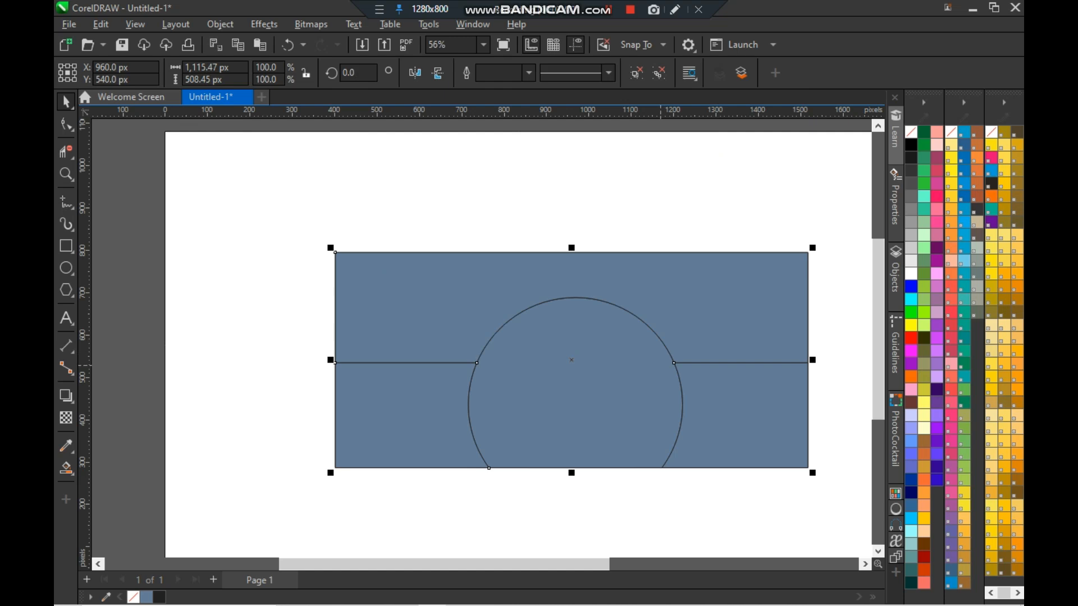
{"action": "key", "text": "shift+F4"}
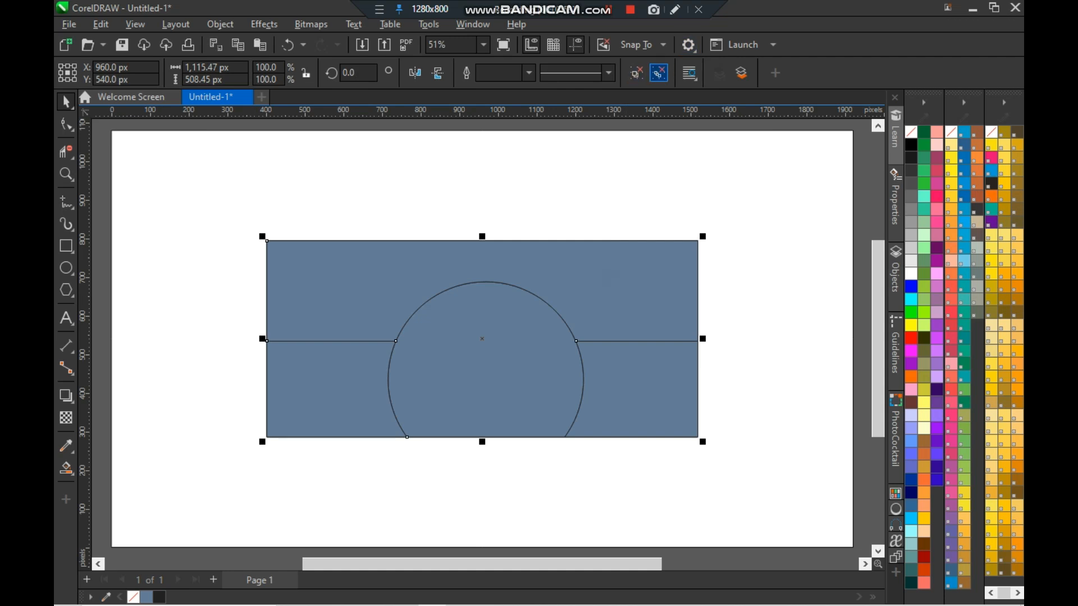
- Apply a horizontal linear gradient from yellow to red to the half-circle
{"action": "left_click", "coordinate": [783, 294]}
{"action": "left_click", "coordinate": [534, 360]}
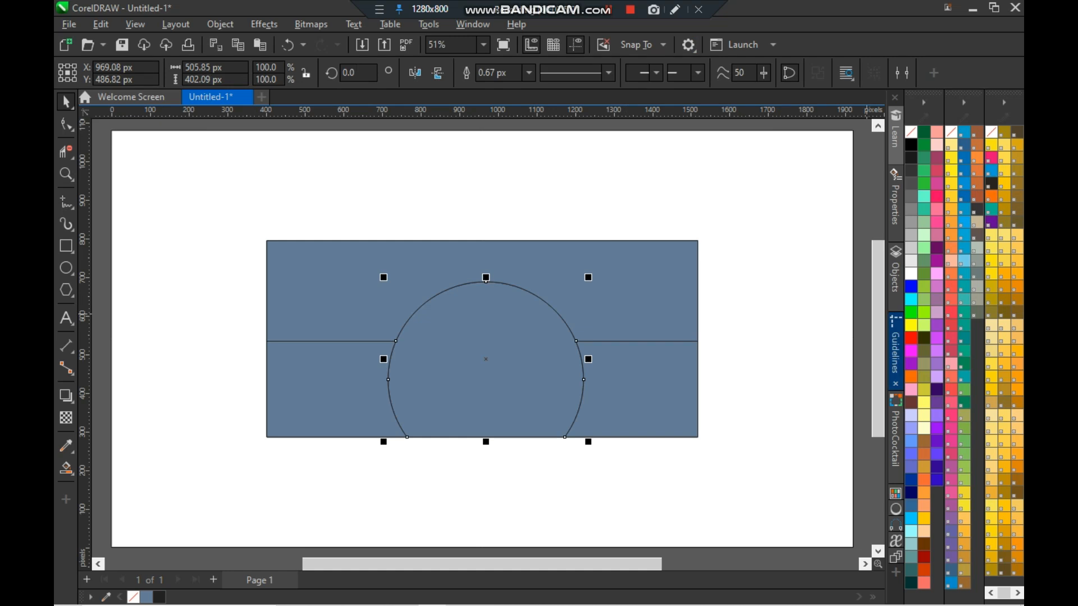
{"action": "key", "text": "g"}
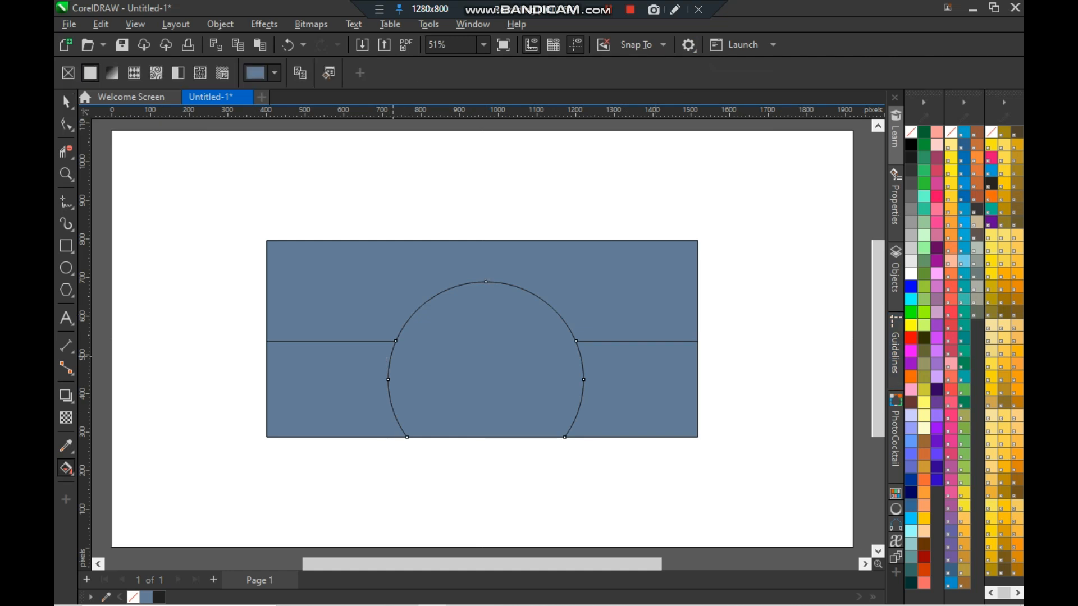
{"action": "left_click_drag", "start_coordinate": [391, 356], "coordinate": [581, 359]}
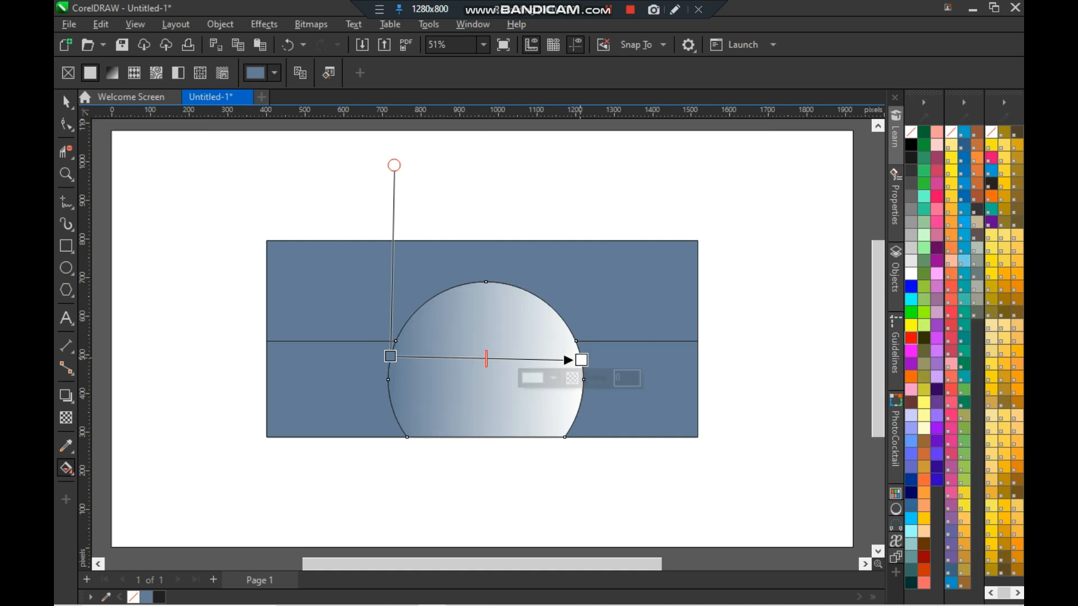
{"action": "left_click", "coordinate": [911, 337]}
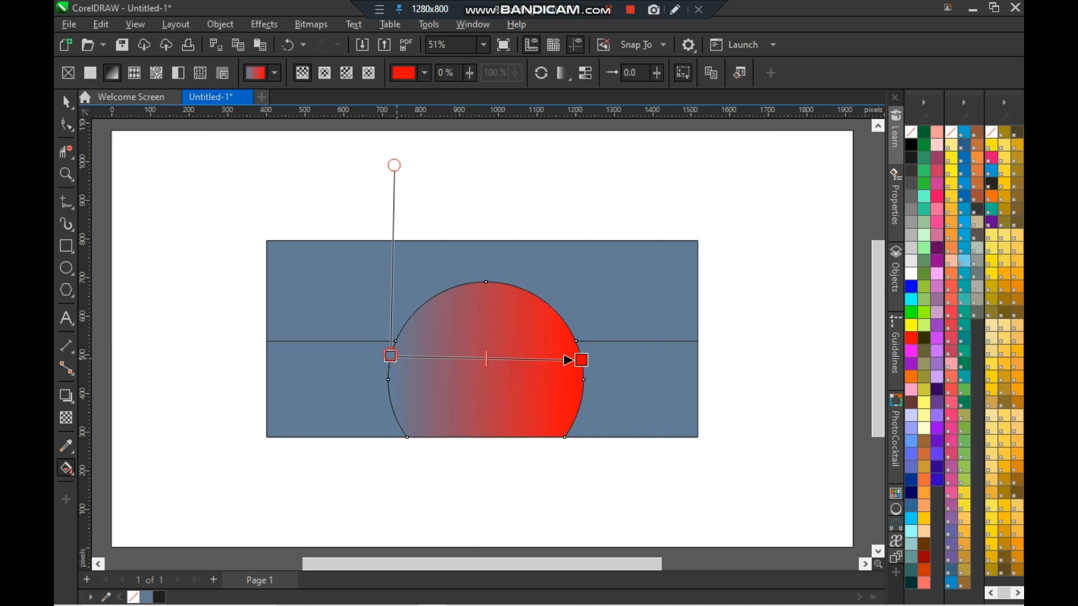
{"action": "left_click_drag", "start_coordinate": [391, 357], "coordinate": [390, 360]}
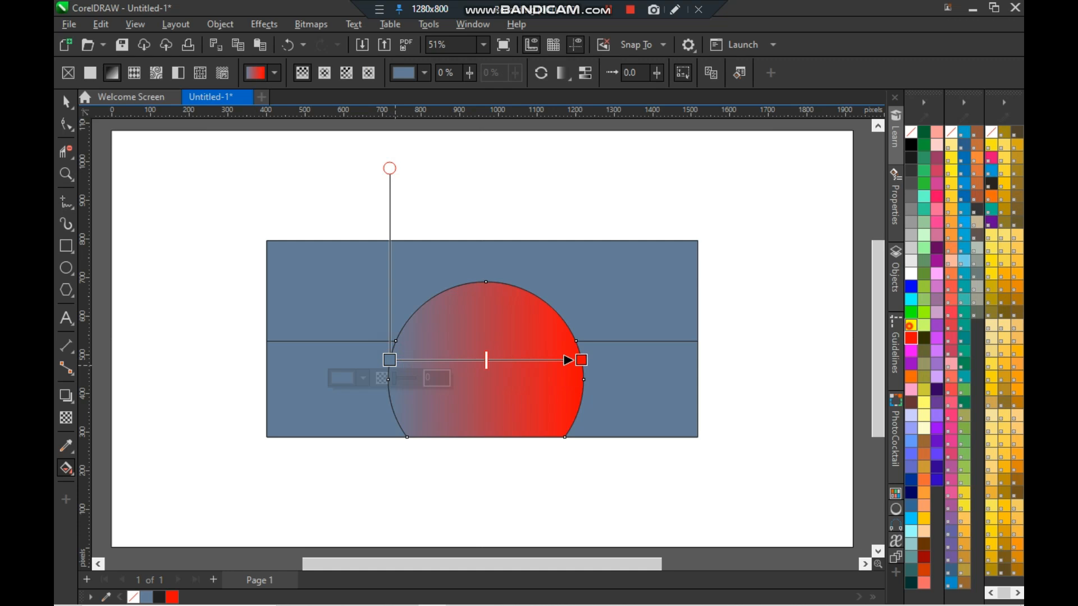
{"action": "left_click", "coordinate": [911, 325]}
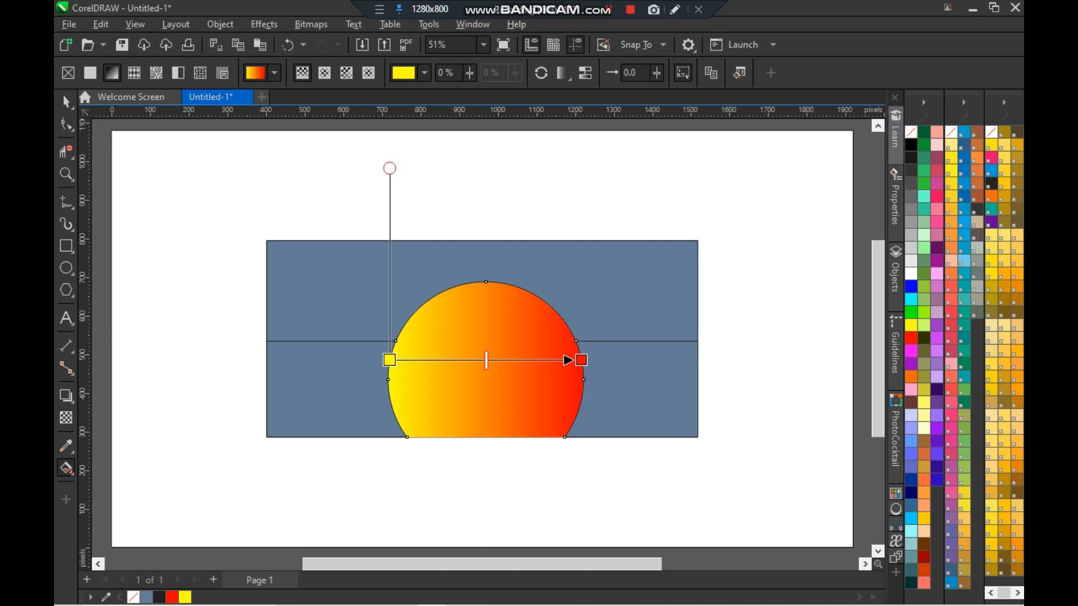
{"action": "key", "text": "space"}
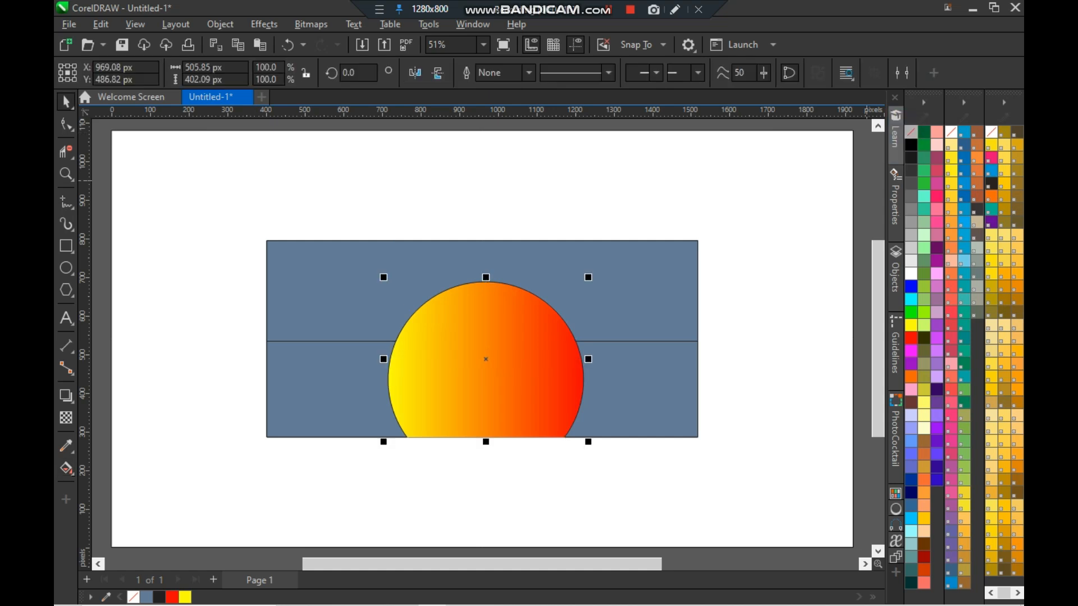
{"action": "left_click", "coordinate": [543, 341]}
{"action": "left_click", "coordinate": [797, 326]}
{"action": "left_click", "coordinate": [542, 361]}
{"action": "left_click", "coordinate": [763, 271]}
{"action": "scroll", "coordinate": [668, 326], "scroll_direction": "up", "scroll_amount": 1}
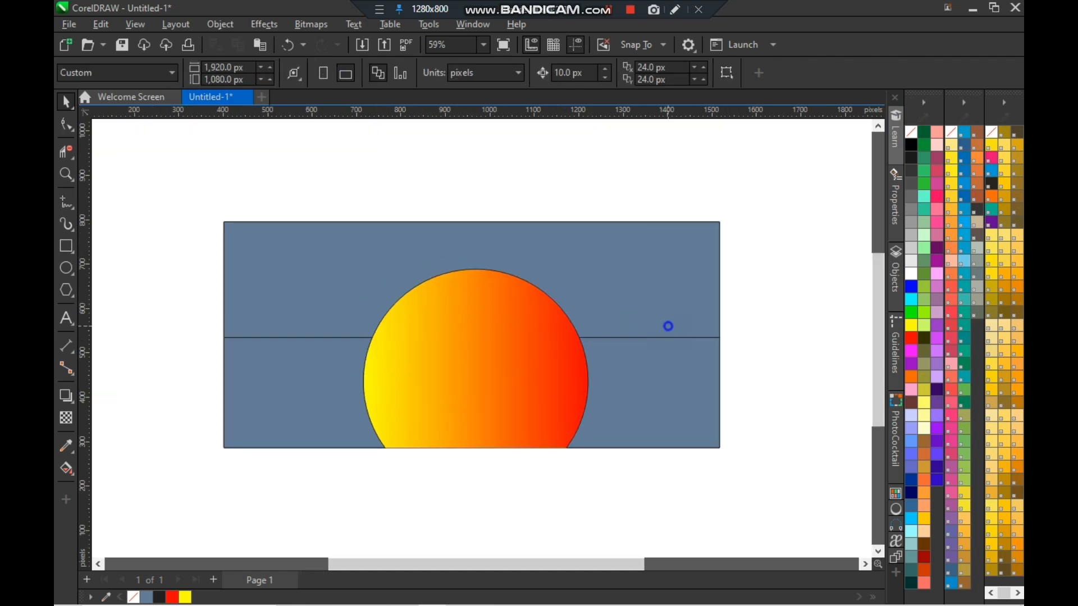
- Apply a vertical linear gradient from cyan to blue to the region right of the half-circle below the line
{"action": "left_click", "coordinate": [534, 378]}
{"action": "left_click", "coordinate": [795, 334]}
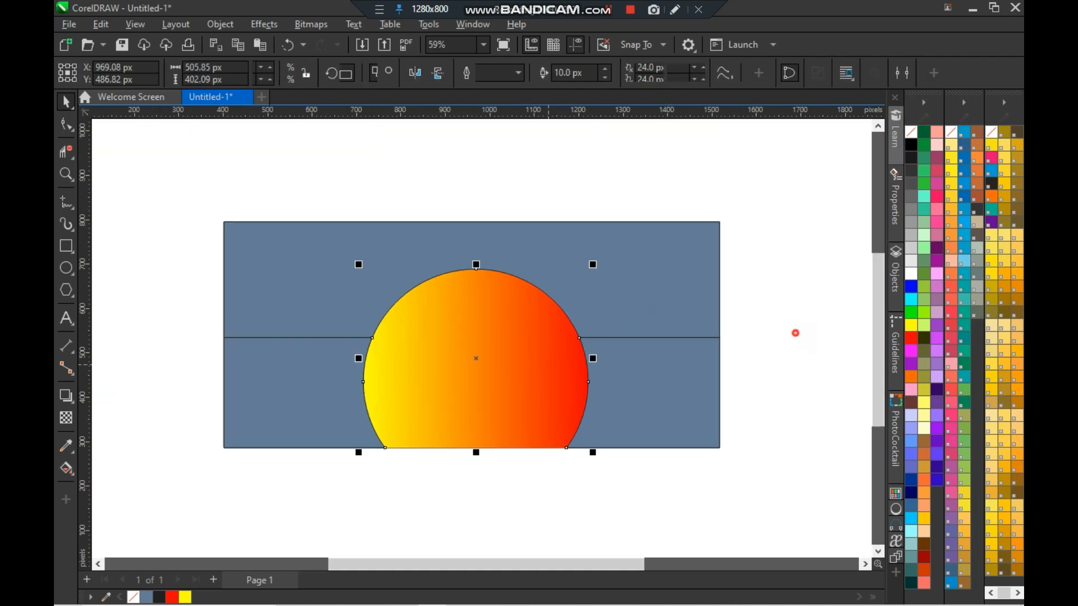
{"action": "left_click", "coordinate": [671, 377]}
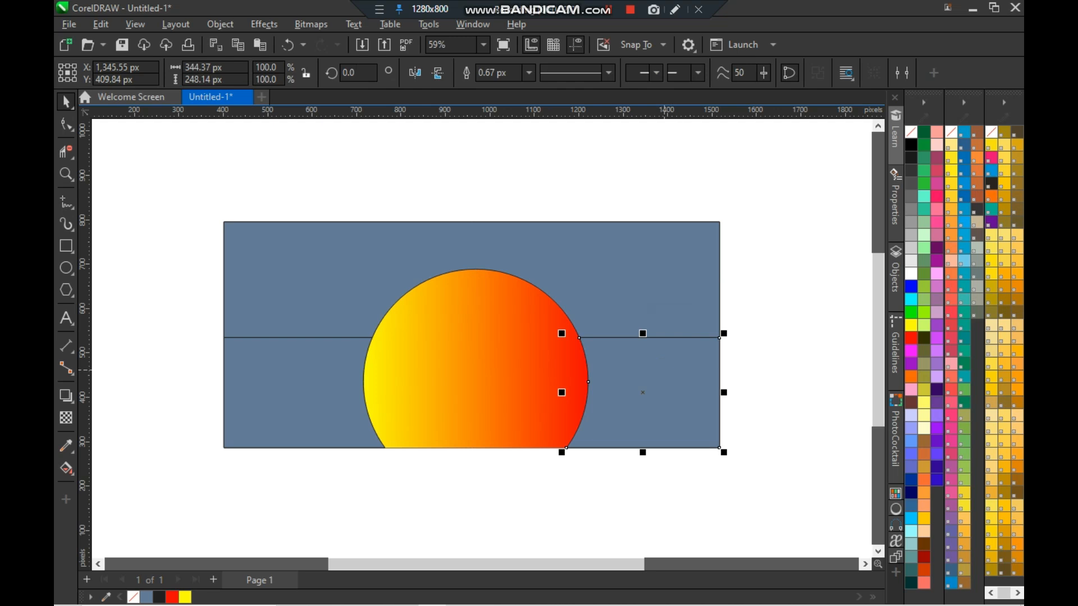
{"action": "key", "text": "g"}
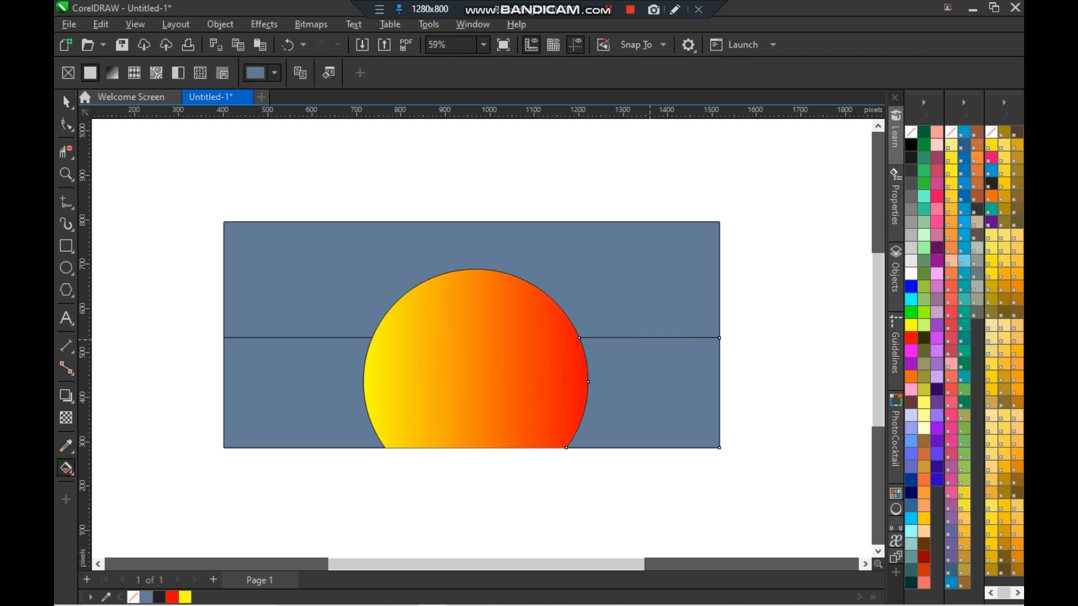
{"action": "left_click_drag", "start_coordinate": [649, 338], "coordinate": [643, 447]}
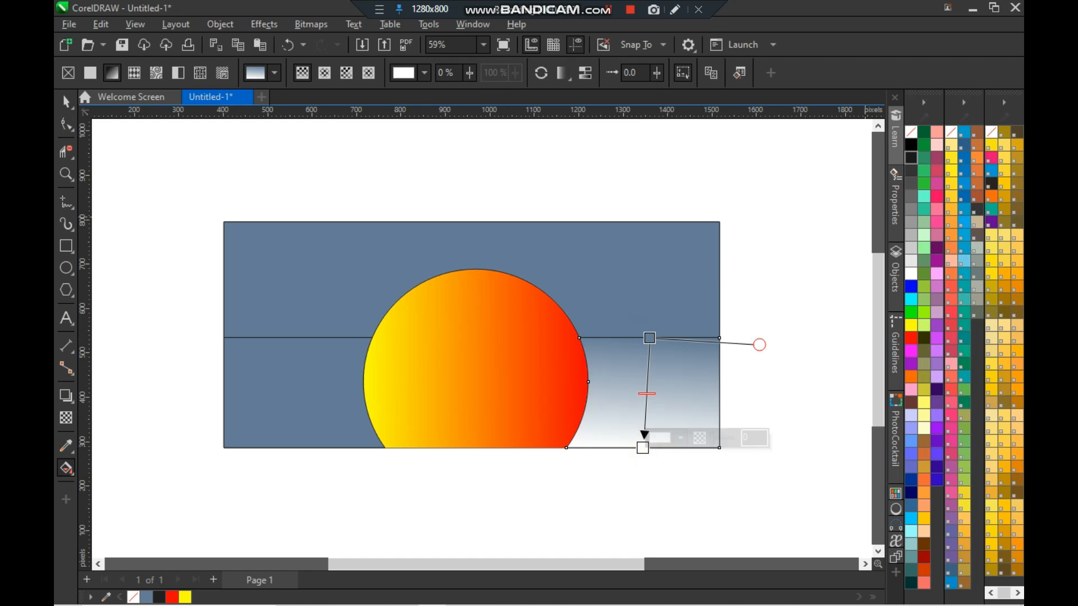
{"action": "left_click", "coordinate": [911, 158]}
{"action": "left_click", "coordinate": [650, 338]}
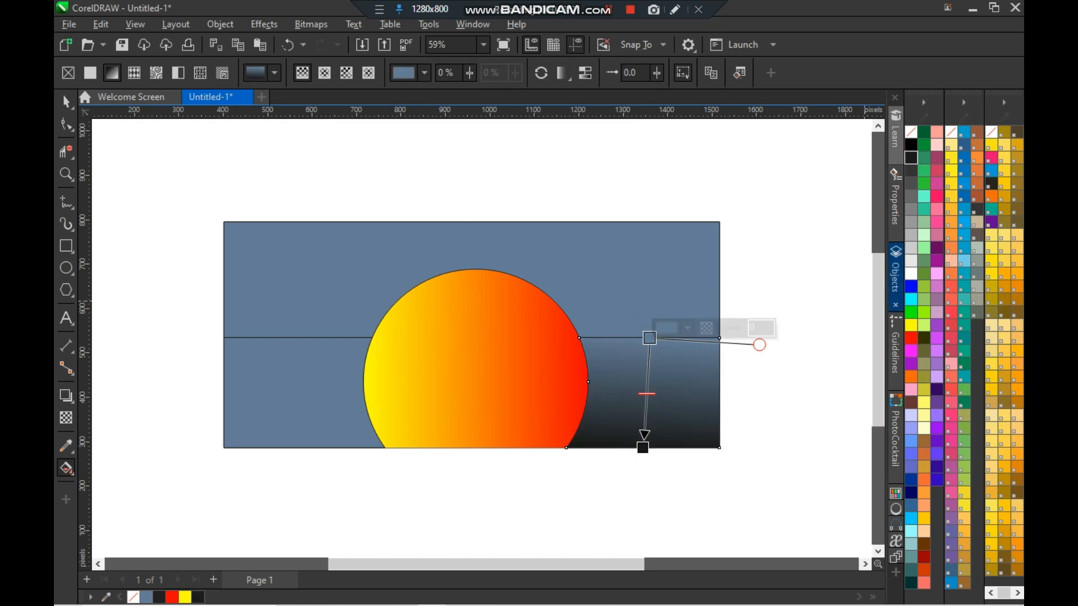
{"action": "left_click", "coordinate": [911, 299]}
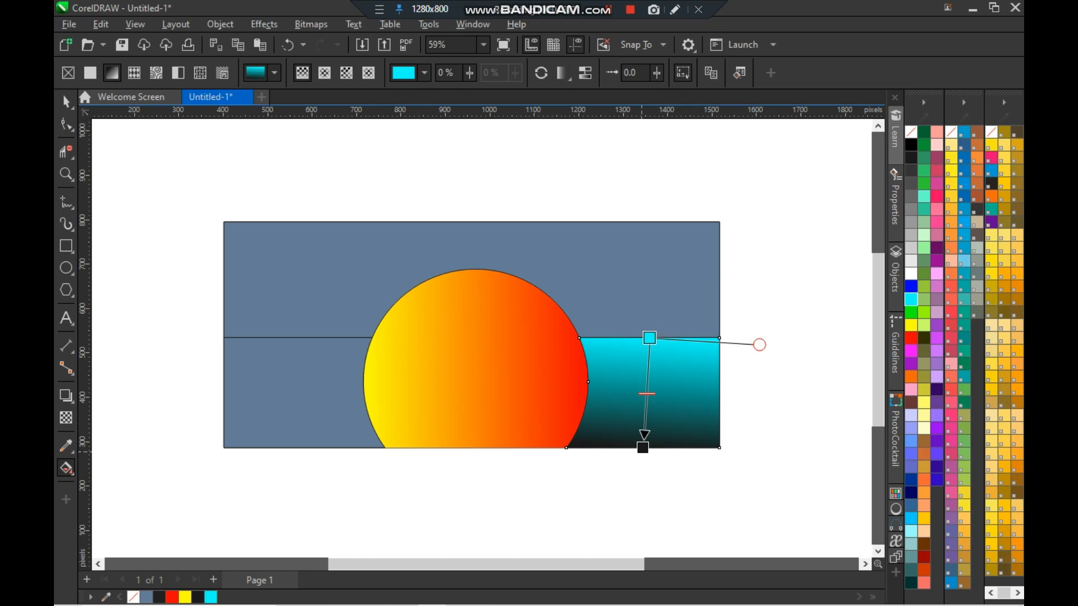
{"action": "left_click_drag", "start_coordinate": [644, 450], "coordinate": [625, 511]}
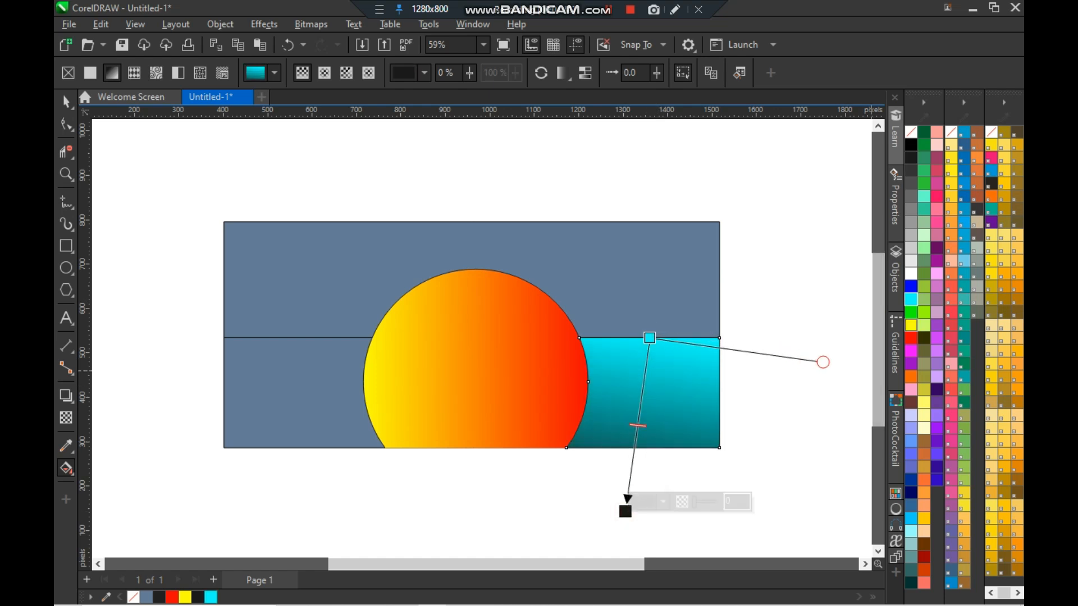
{"action": "left_click", "coordinate": [911, 287]}
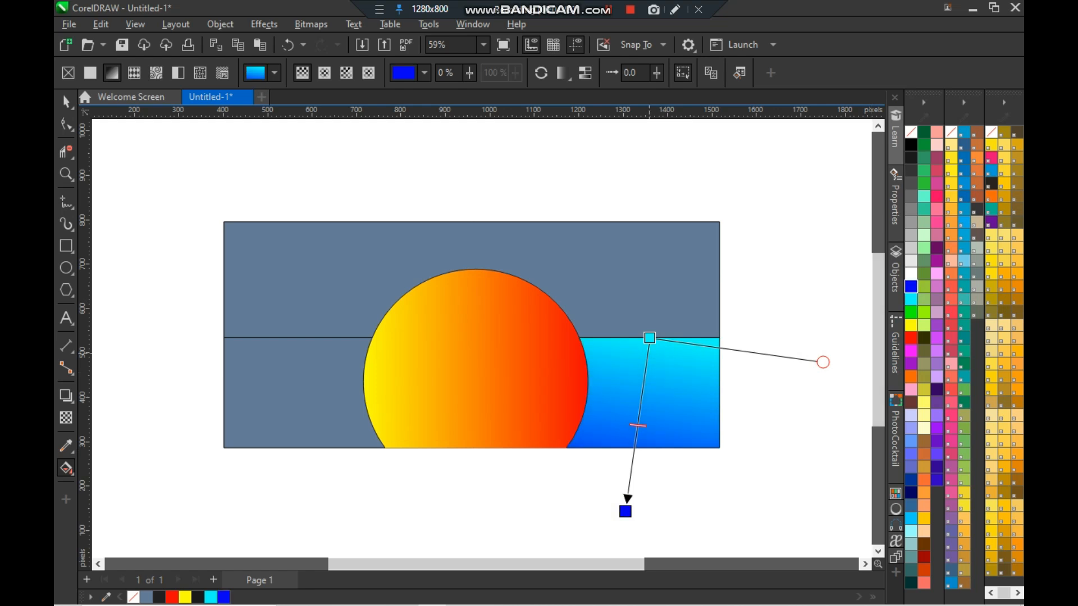
- Move the gradient's start node above the rectangle, raise its end node and set the end colour to white
{"action": "left_click_drag", "start_coordinate": [649, 338], "coordinate": [661, 283]}
{"action": "left_click", "coordinate": [625, 512]}
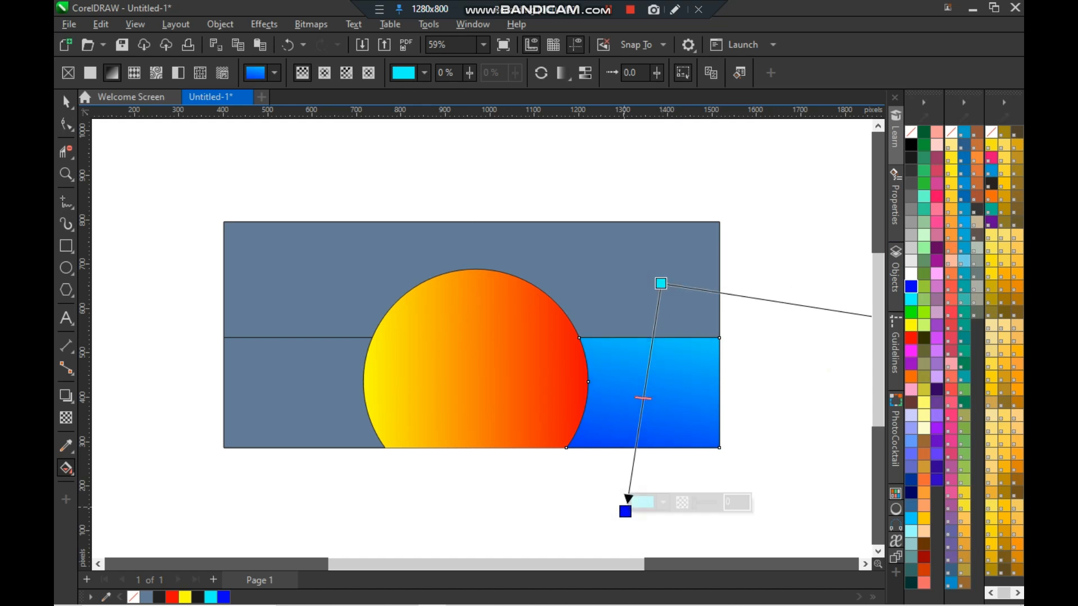
{"action": "left_click", "coordinate": [911, 274]}
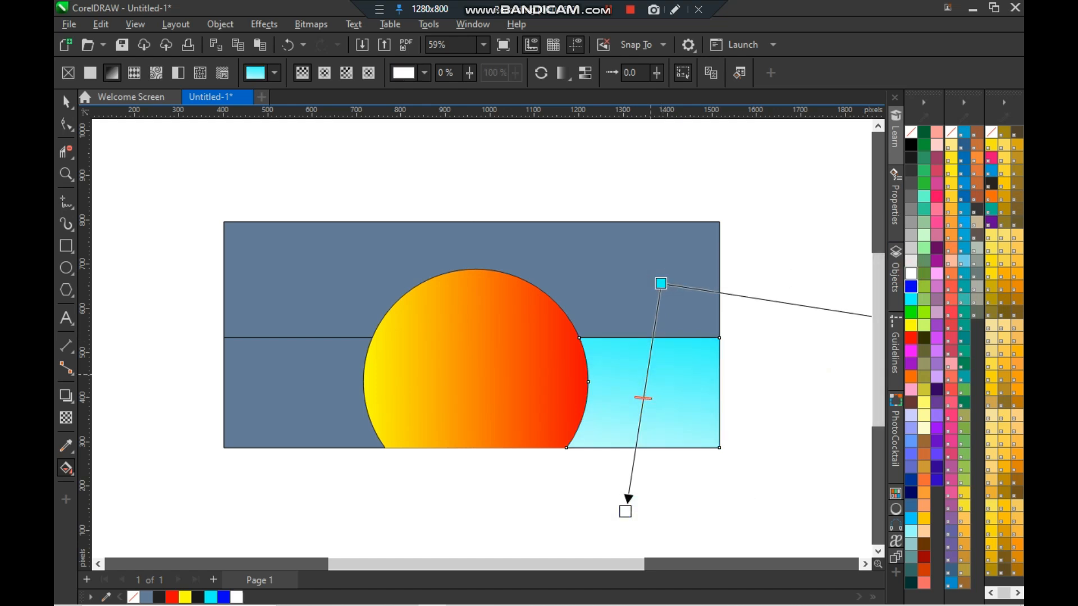
{"action": "left_click_drag", "start_coordinate": [661, 284], "coordinate": [692, 199]}
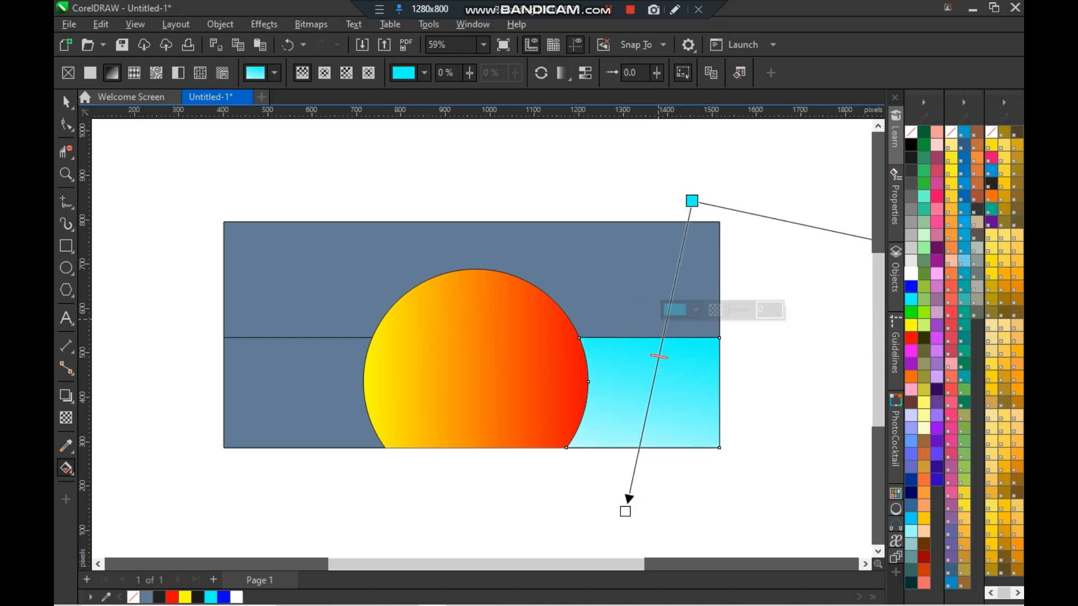
{"action": "left_click_drag", "start_coordinate": [625, 511], "coordinate": [627, 484]}
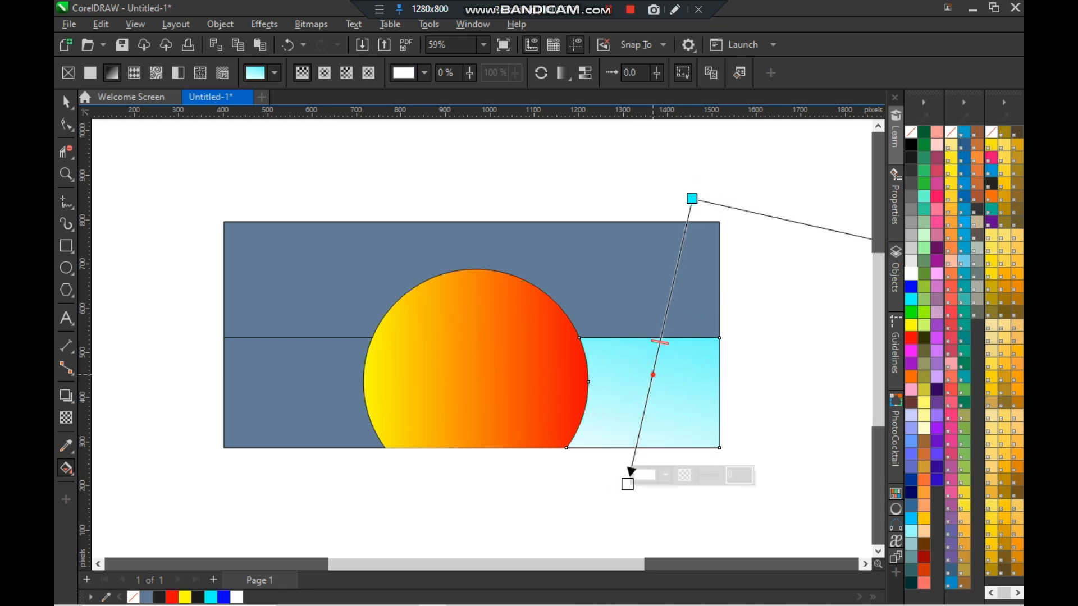
- Add a white middle node to the gradient and make the end node cyan, moving it further down
{"action": "double_click", "coordinate": [652, 375]}
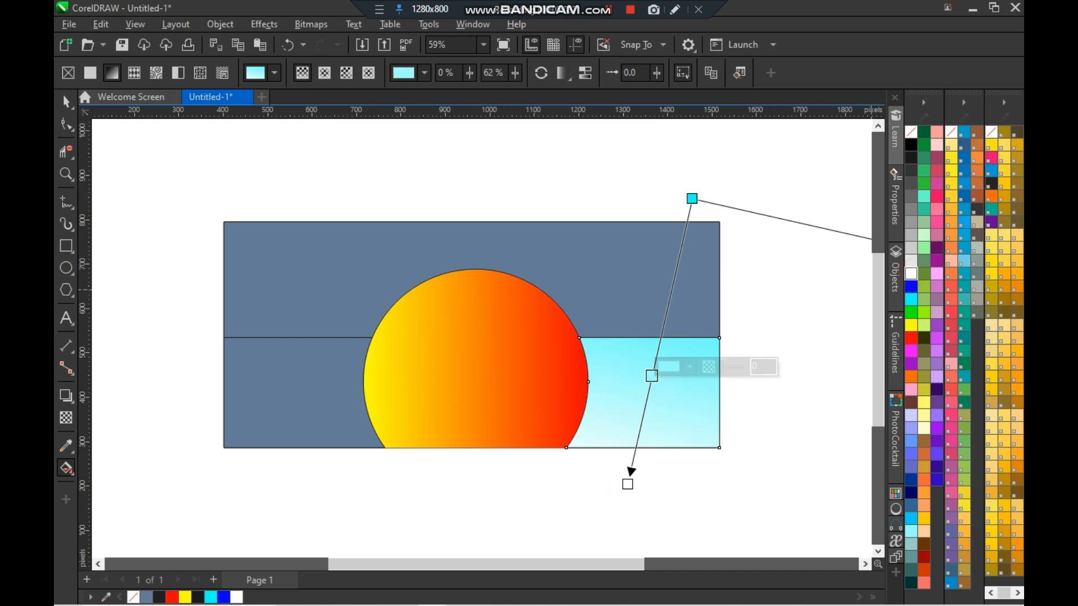
{"action": "left_click", "coordinate": [910, 274]}
{"action": "left_click", "coordinate": [628, 484]}
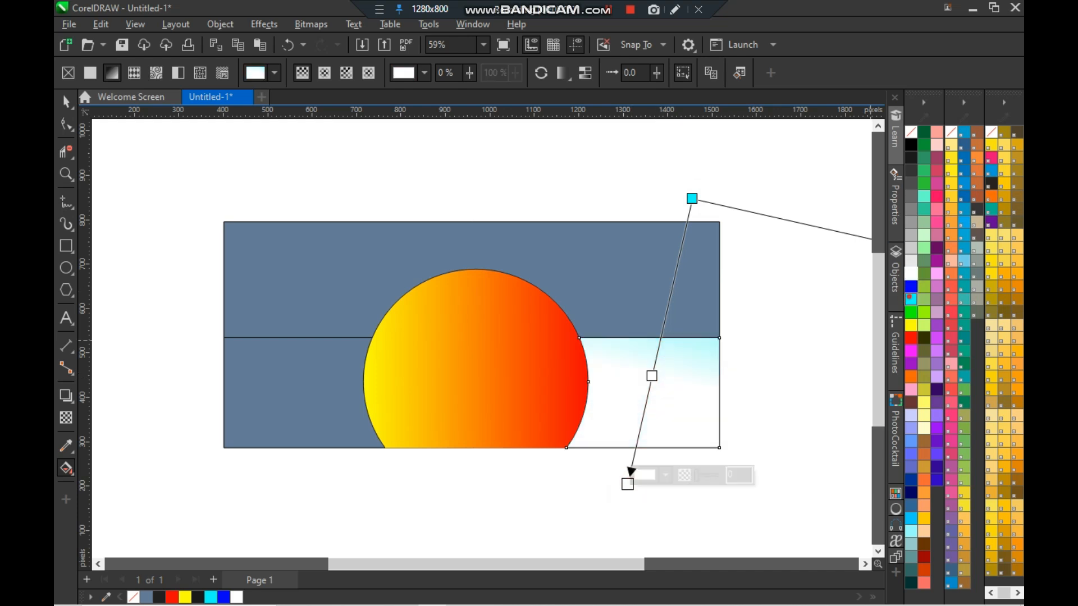
{"action": "left_click", "coordinate": [911, 299]}
{"action": "left_click_drag", "start_coordinate": [628, 484], "coordinate": [583, 535]}
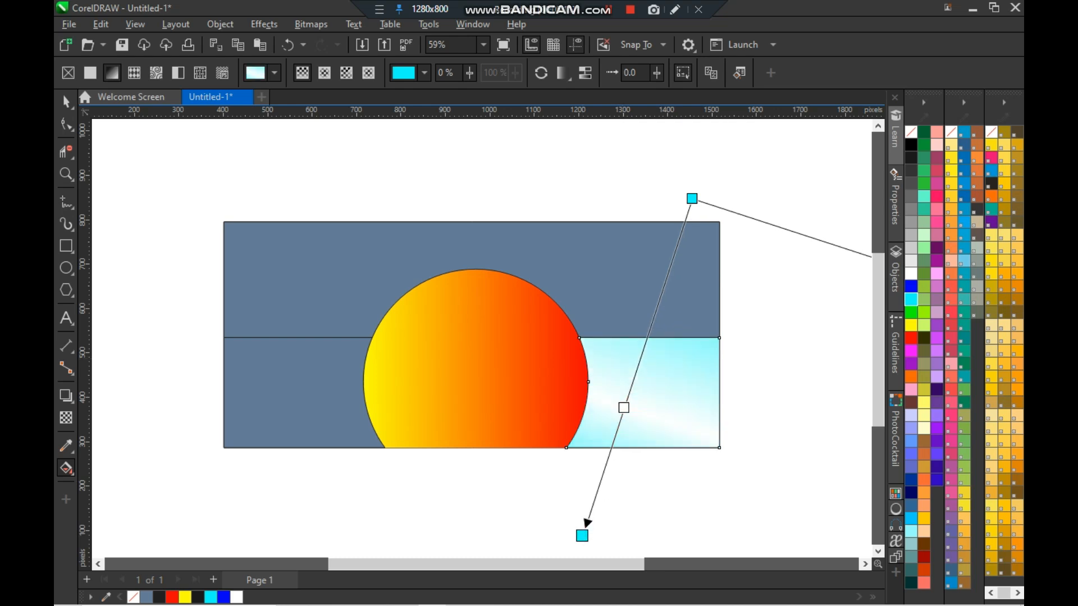
- Remove the outline from the gradient-filled region right of the half-circle
{"action": "key", "text": "space"}
{"action": "left_click", "coordinate": [827, 358]}
{"action": "left_click", "coordinate": [687, 398]}
{"action": "right_click", "coordinate": [908, 132]}
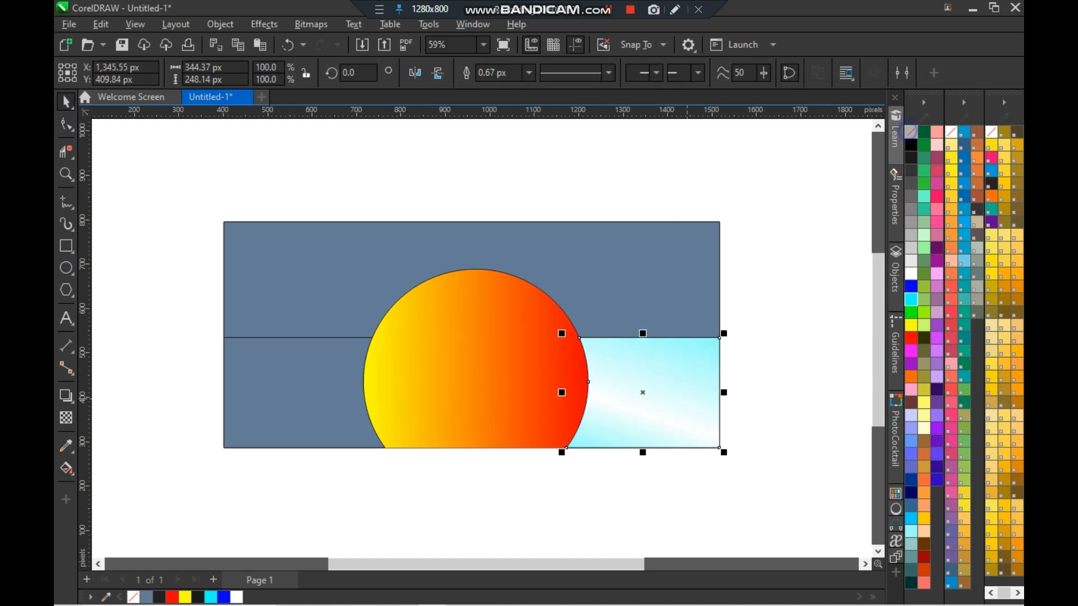
- Apply a diagonal linear gradient to the region left of the half-circle below the line, setting its end colour to cyan
{"action": "left_click", "coordinate": [748, 298]}
{"action": "left_click", "coordinate": [315, 376]}
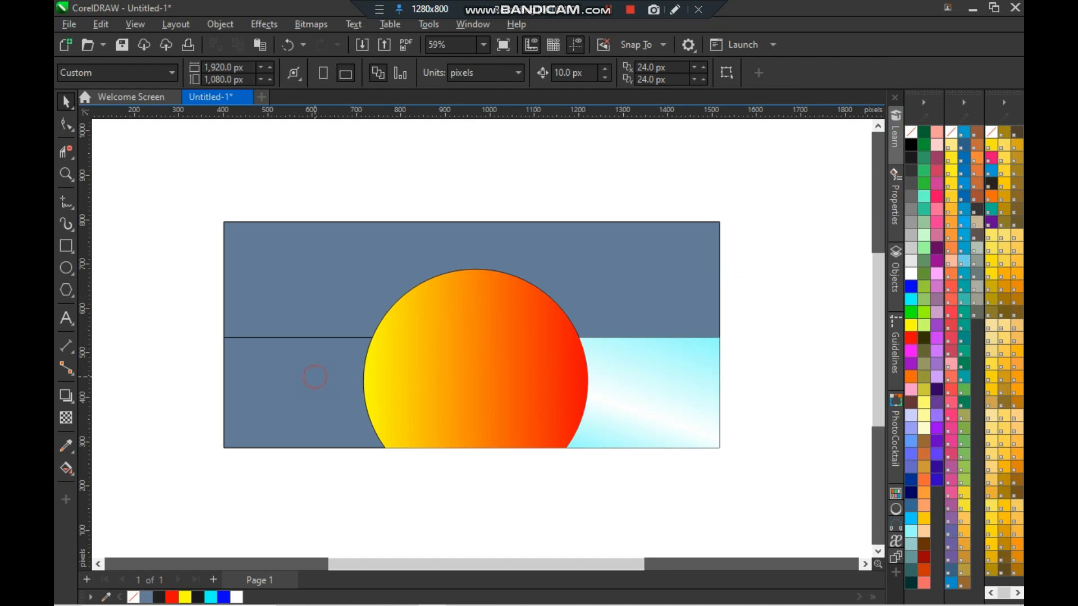
{"action": "key", "text": "g"}
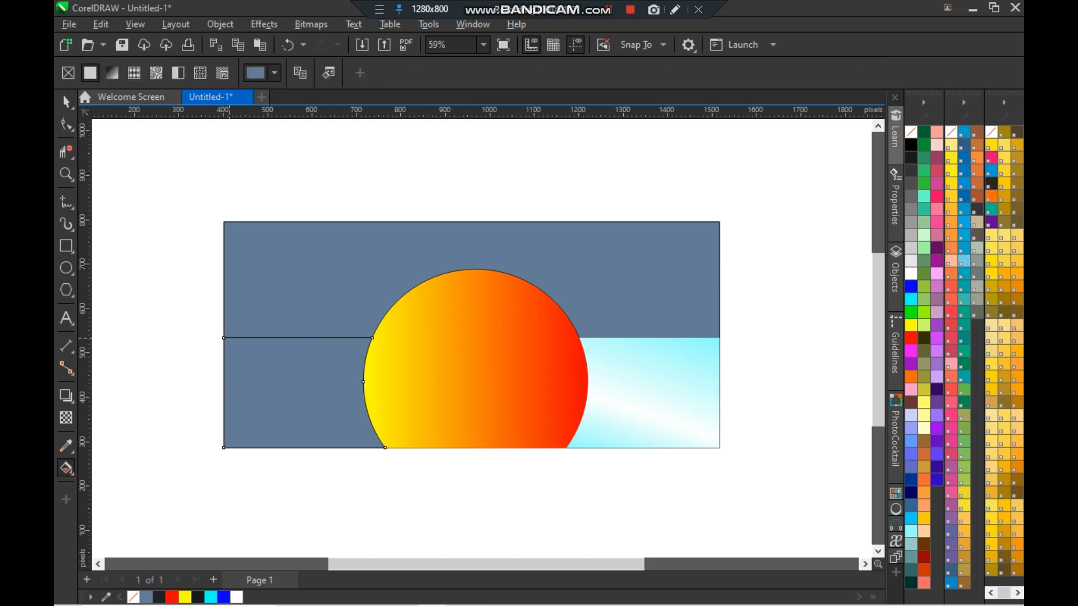
{"action": "left_click_drag", "start_coordinate": [224, 338], "coordinate": [379, 480]}
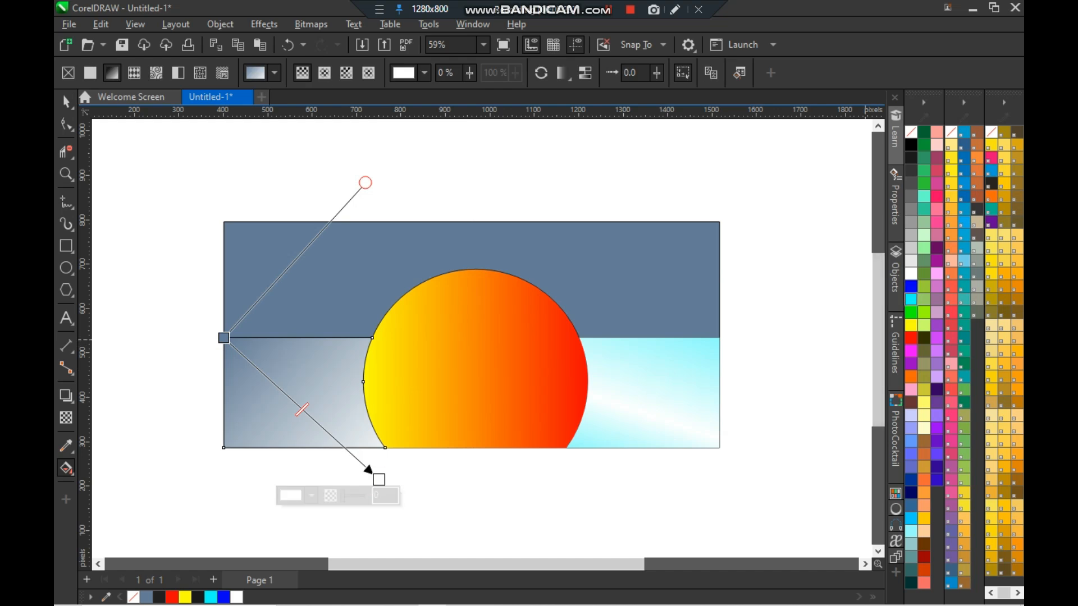
{"action": "left_click", "coordinate": [911, 299]}
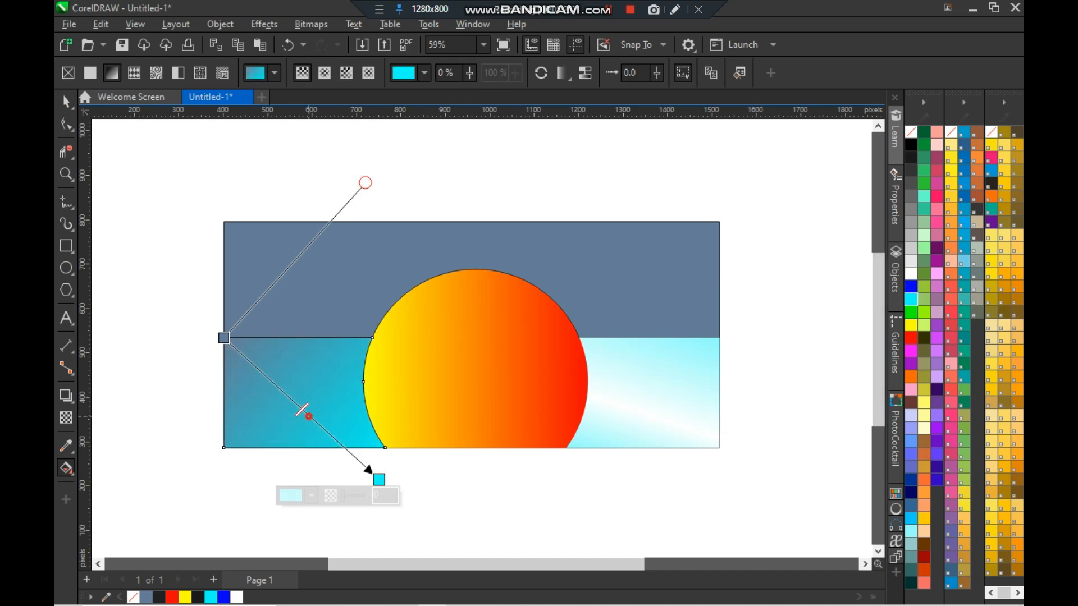
- Add a middle node to this gradient and colour both the middle node and the start node cyan
{"action": "double_click", "coordinate": [308, 415]}
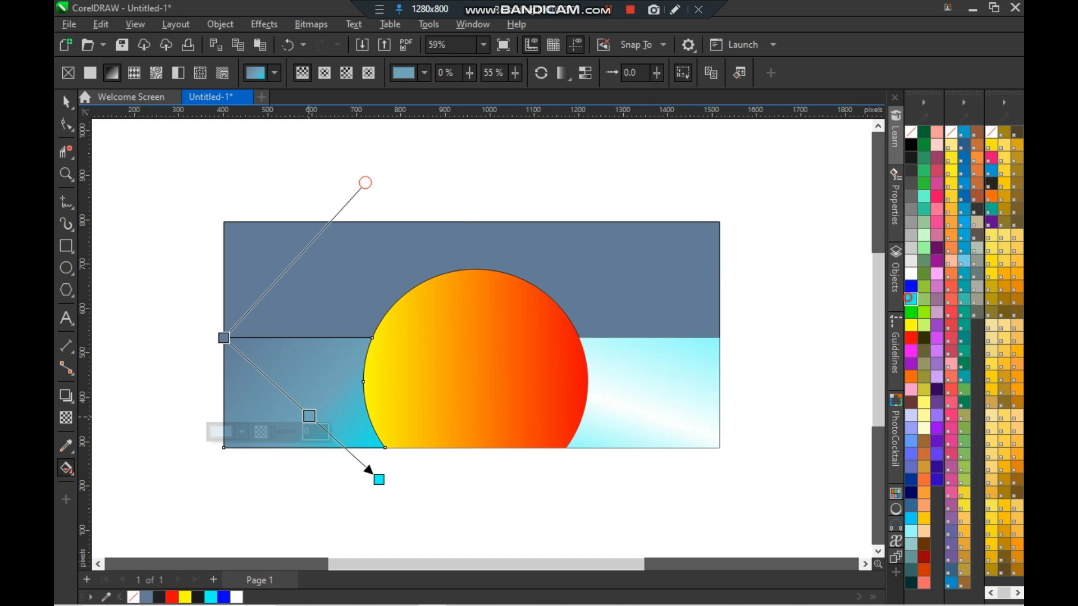
{"action": "left_click", "coordinate": [909, 298]}
{"action": "left_click", "coordinate": [223, 337]}
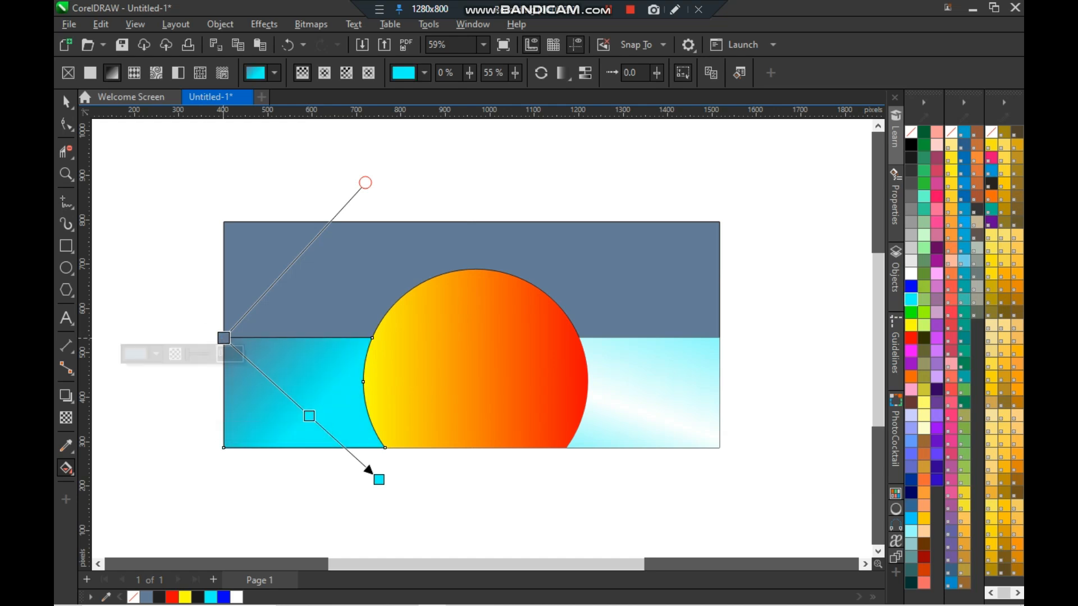
{"action": "left_click", "coordinate": [911, 299]}
- Drag the gradient's end node further down, shift the start node slightly, and set the middle node to white
{"action": "left_click_drag", "start_coordinate": [379, 479], "coordinate": [439, 575]}
{"action": "left_click_drag", "start_coordinate": [223, 338], "coordinate": [242, 362]}
{"action": "scroll", "coordinate": [436, 549], "scroll_direction": "down", "scroll_amount": 1}
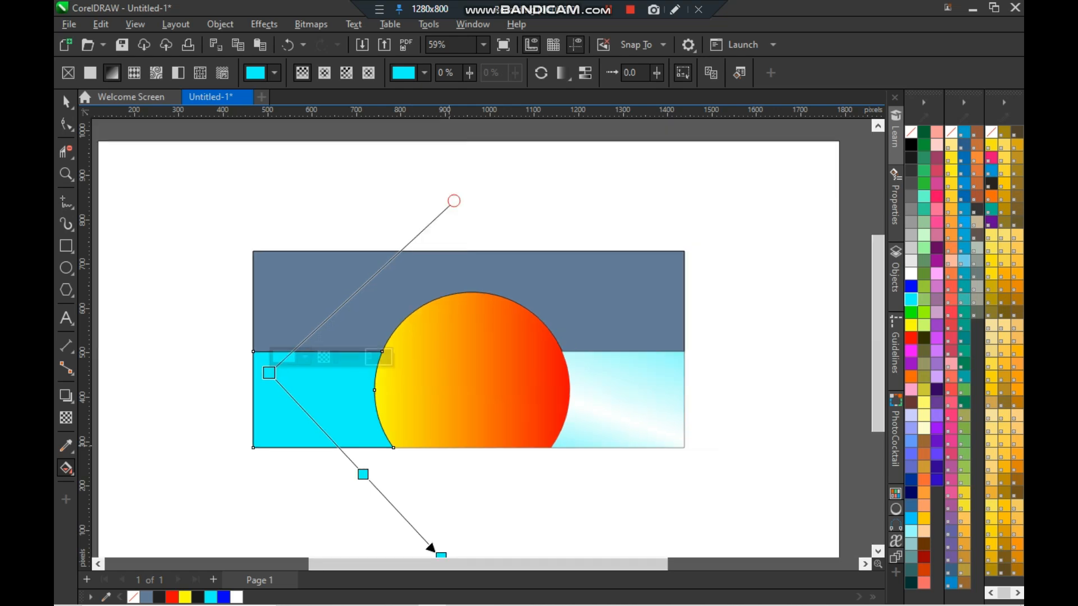
{"action": "left_click", "coordinate": [363, 475]}
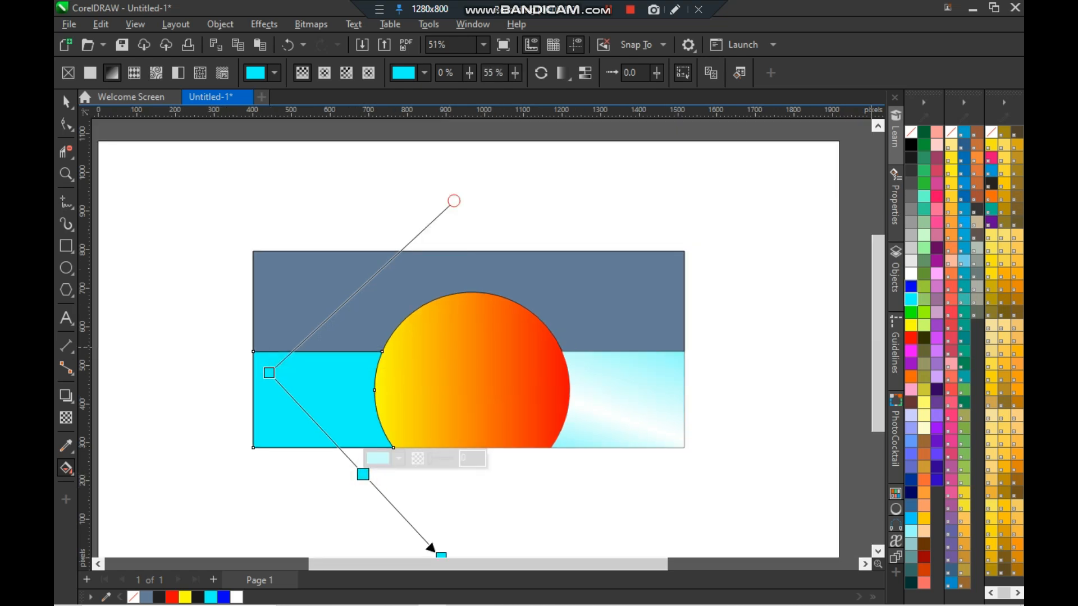
{"action": "left_click", "coordinate": [911, 274]}
- Reposition the left region gradient's start, middle and end nodes closer to the region's corners
{"action": "left_click", "coordinate": [363, 475]}
{"action": "left_click_drag", "start_coordinate": [364, 475], "coordinate": [341, 450]}
{"action": "left_click_drag", "start_coordinate": [269, 373], "coordinate": [233, 330]}
{"action": "scroll", "coordinate": [544, 439], "scroll_direction": "down", "scroll_amount": 1}
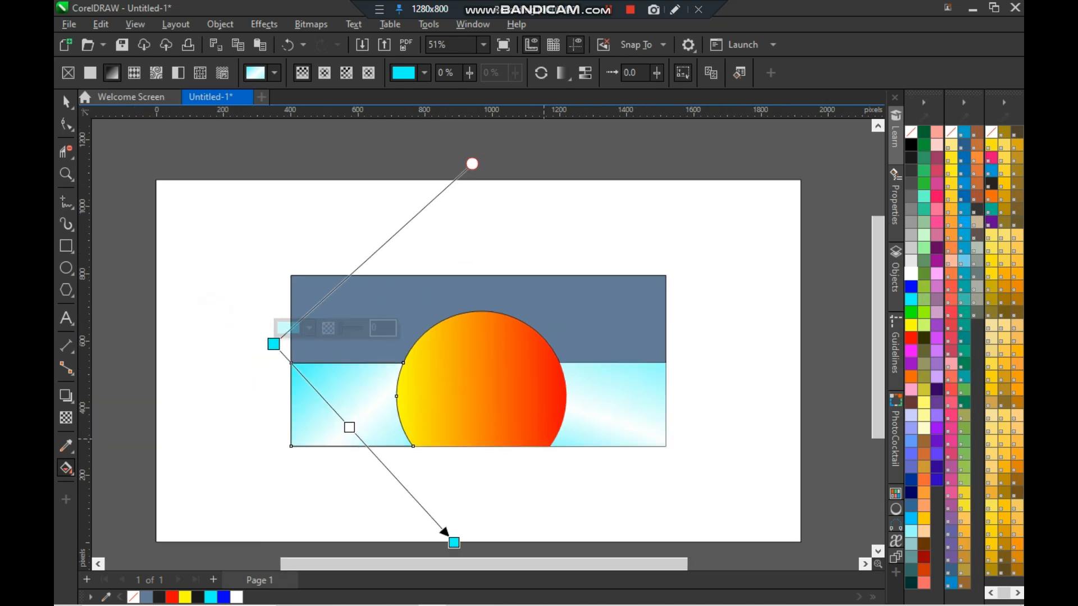
{"action": "left_click_drag", "start_coordinate": [454, 543], "coordinate": [394, 503]}
{"action": "left_click_drag", "start_coordinate": [324, 411], "coordinate": [354, 450]}
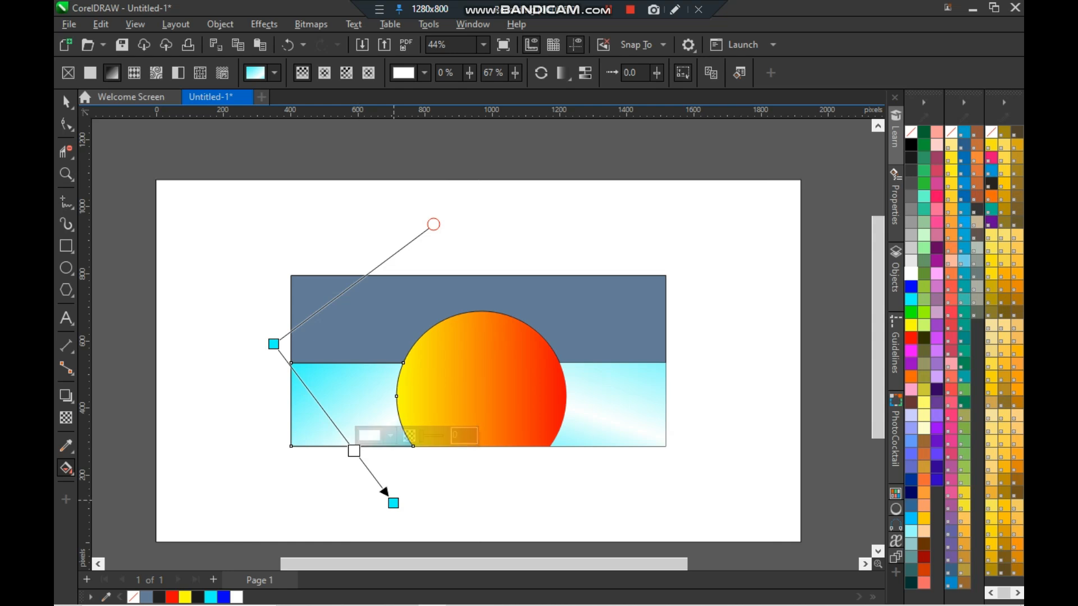
{"action": "left_click_drag", "start_coordinate": [394, 504], "coordinate": [407, 512]}
{"action": "scroll", "coordinate": [598, 457], "scroll_direction": "up", "scroll_amount": 1}
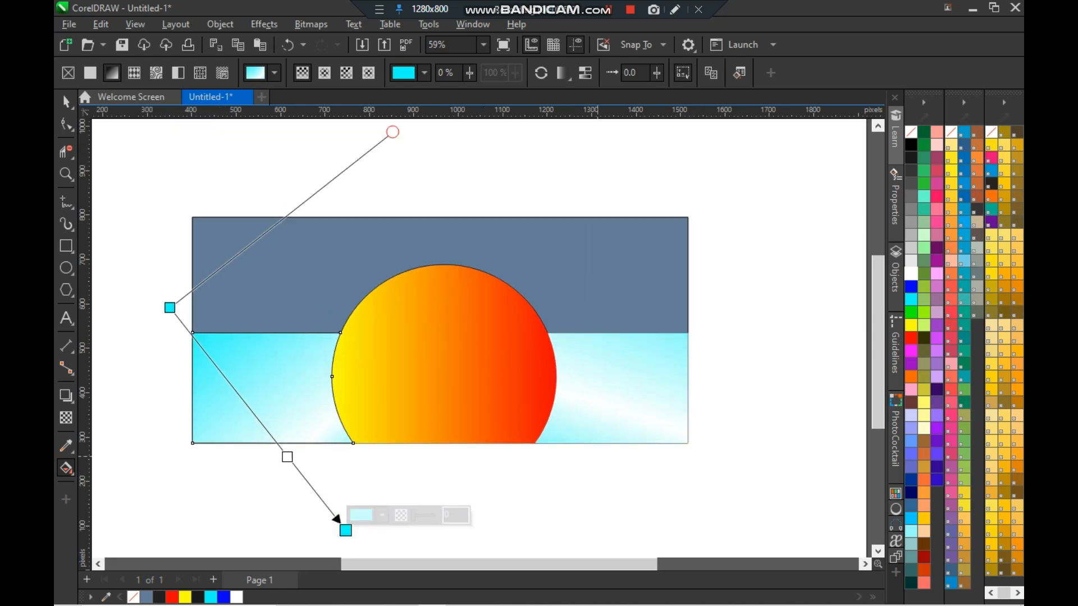
{"action": "left_click", "coordinate": [343, 528]}
{"action": "left_click_drag", "start_coordinate": [343, 529], "coordinate": [368, 544]}
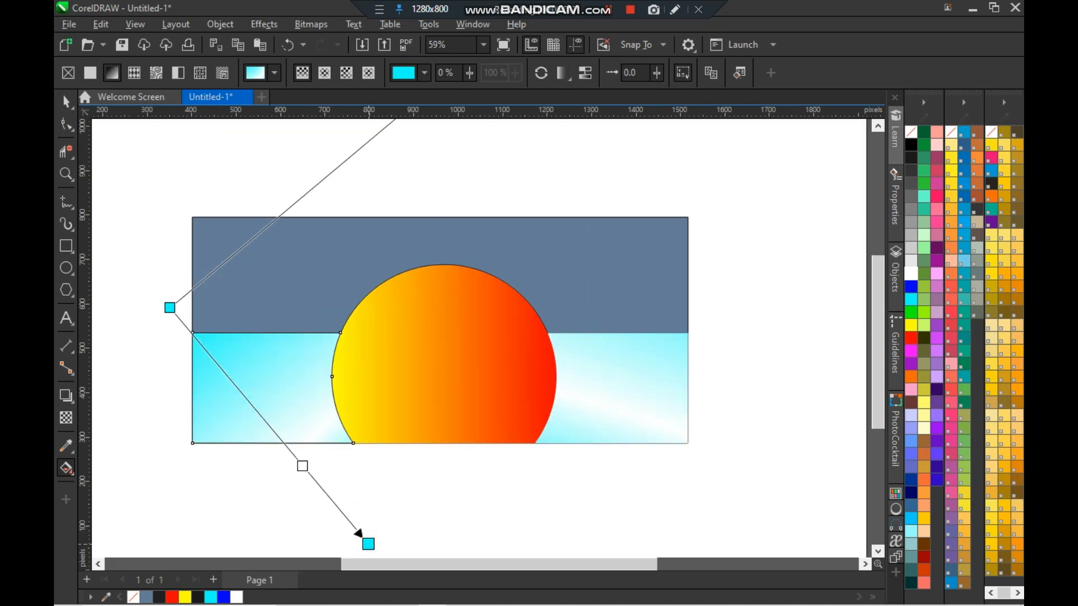
- Move the end node left and the start node lower in the gradient of the region right of the half-circle
{"action": "left_click", "coordinate": [636, 388]}
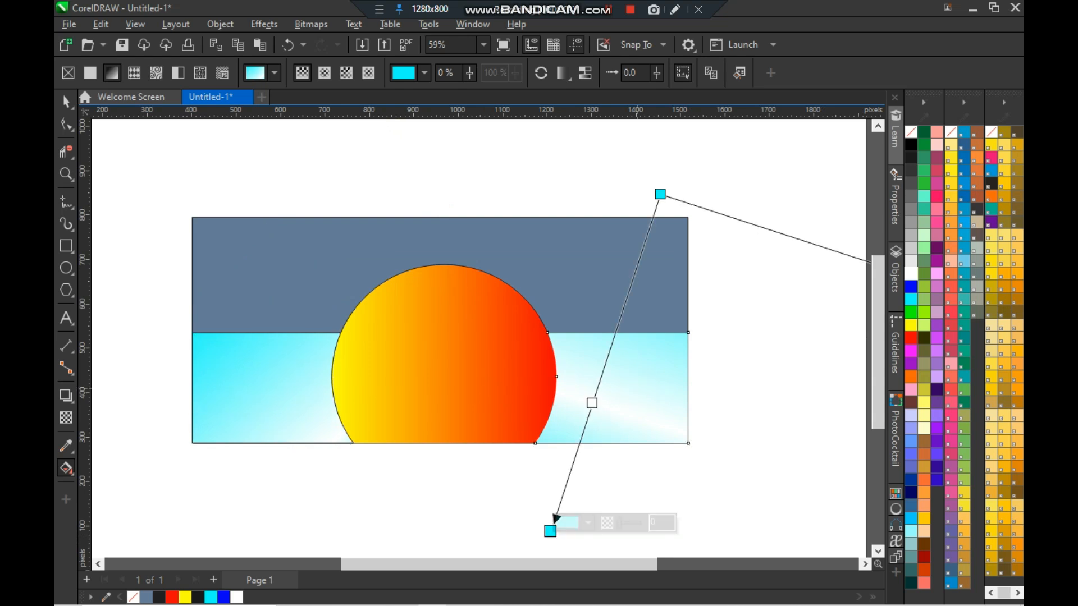
{"action": "left_click", "coordinate": [597, 404]}
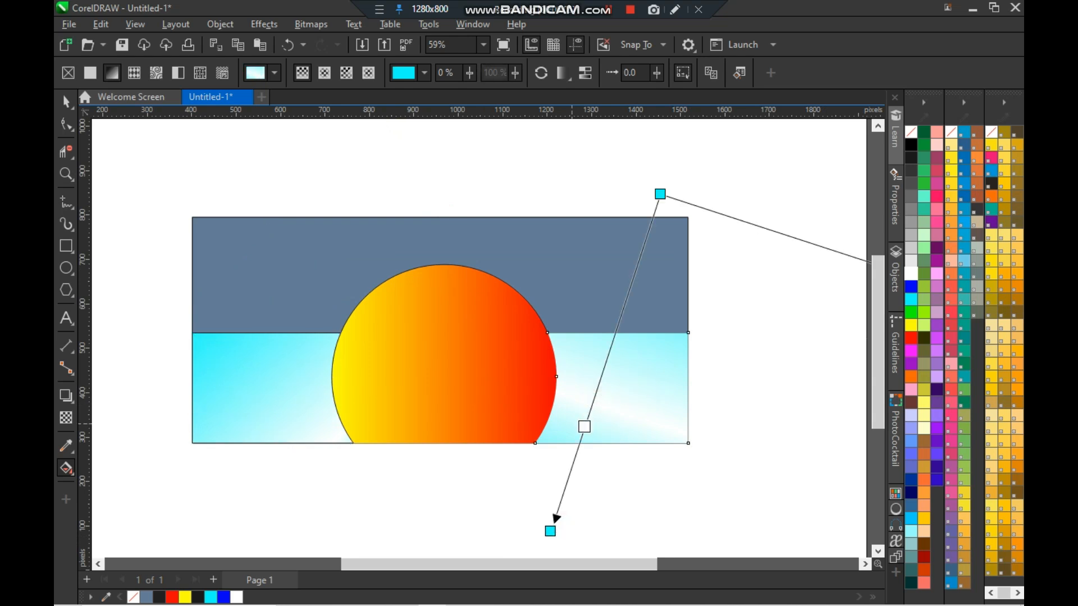
{"action": "left_click_drag", "start_coordinate": [551, 530], "coordinate": [512, 523]}
{"action": "left_click_drag", "start_coordinate": [661, 194], "coordinate": [750, 264]}
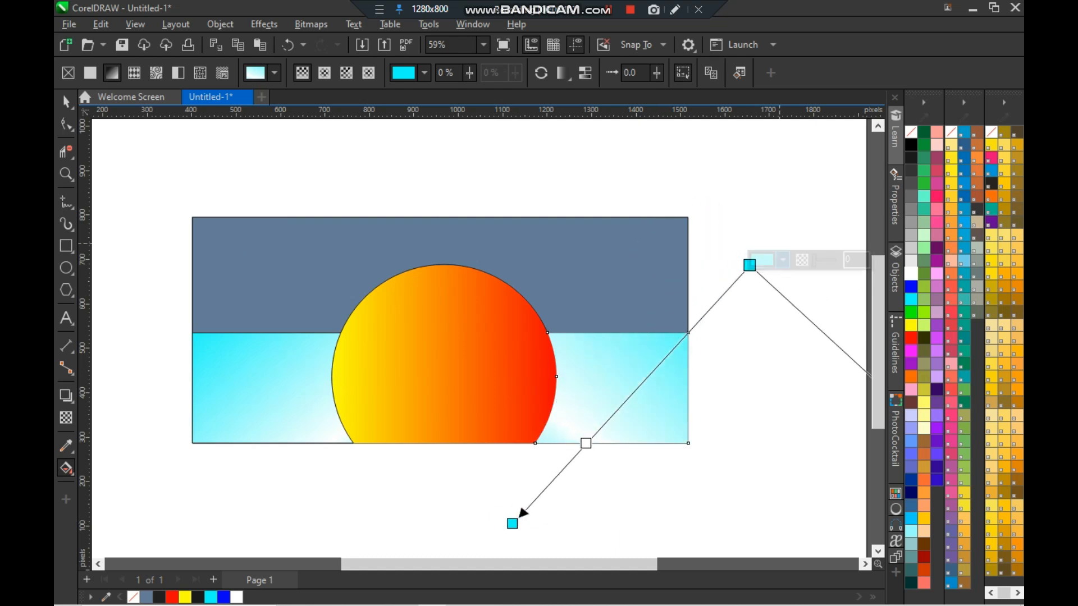
{"action": "left_click", "coordinate": [66, 102]}
{"action": "left_click", "coordinate": [726, 231]}
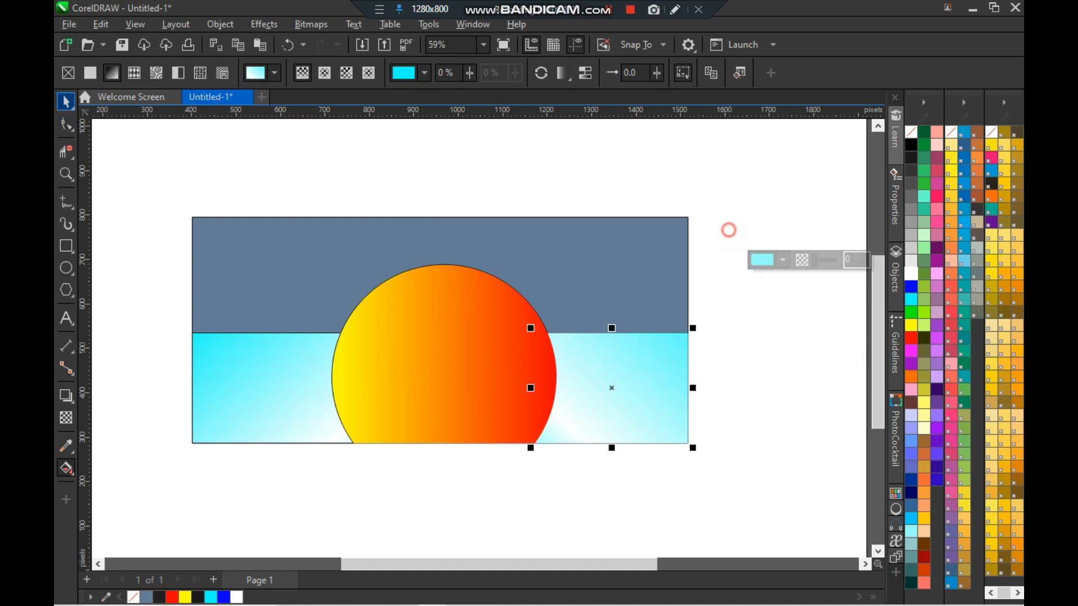
- Remove the outline from the gradient-filled region left of the half-circle
{"action": "left_click", "coordinate": [286, 390]}
{"action": "right_click", "coordinate": [912, 133]}
{"action": "left_click", "coordinate": [802, 268]}
- Apply a vertical linear gradient to the sky region above the line, ending in blue
{"action": "left_click", "coordinate": [601, 293]}
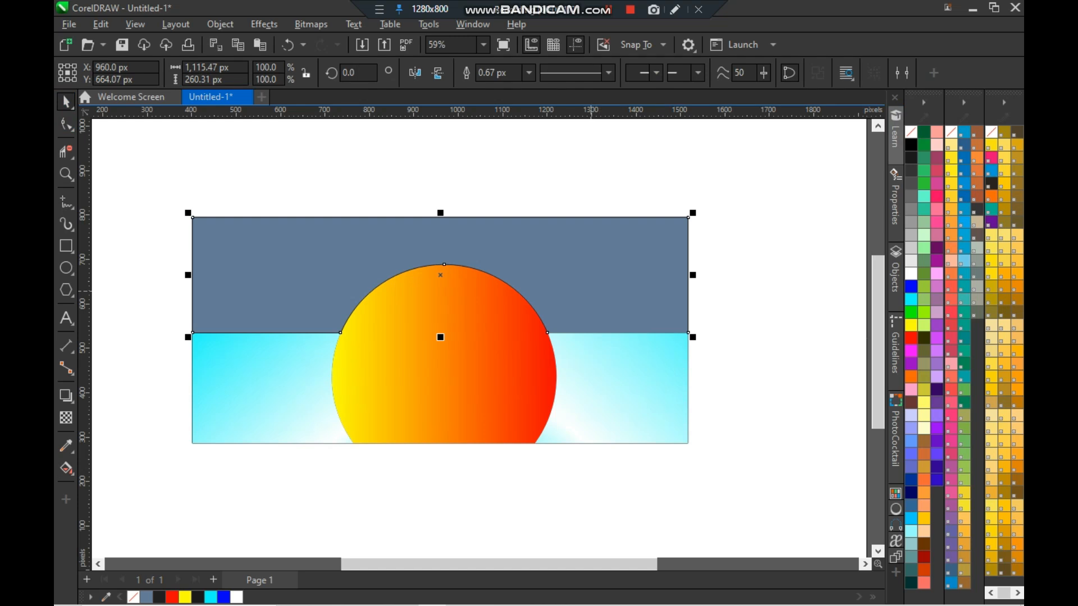
{"action": "key", "text": "g"}
{"action": "left_click_drag", "start_coordinate": [449, 214], "coordinate": [446, 319]}
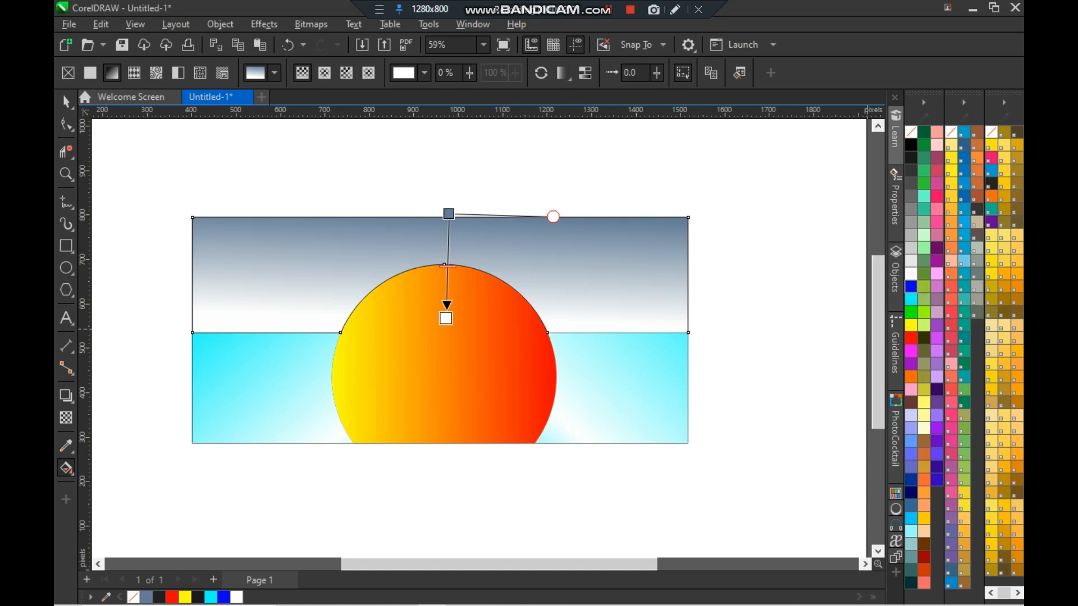
{"action": "left_click", "coordinate": [911, 286]}
{"action": "left_click", "coordinate": [442, 209]}
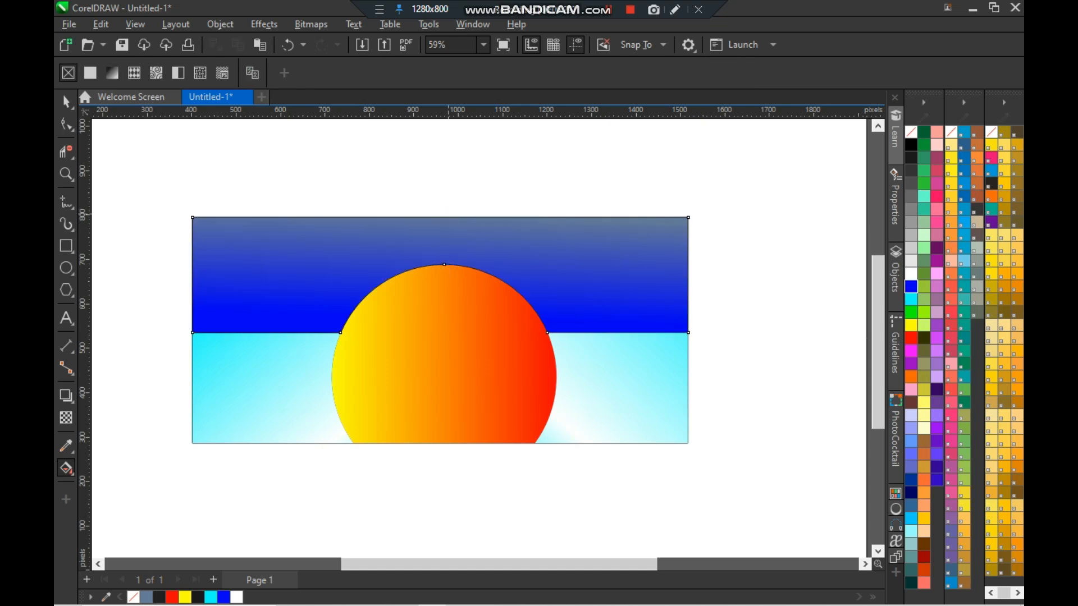
- Make the sky gradient's end node cyan, move its start node above the rectangle and raise the end node
{"action": "left_click", "coordinate": [446, 306]}
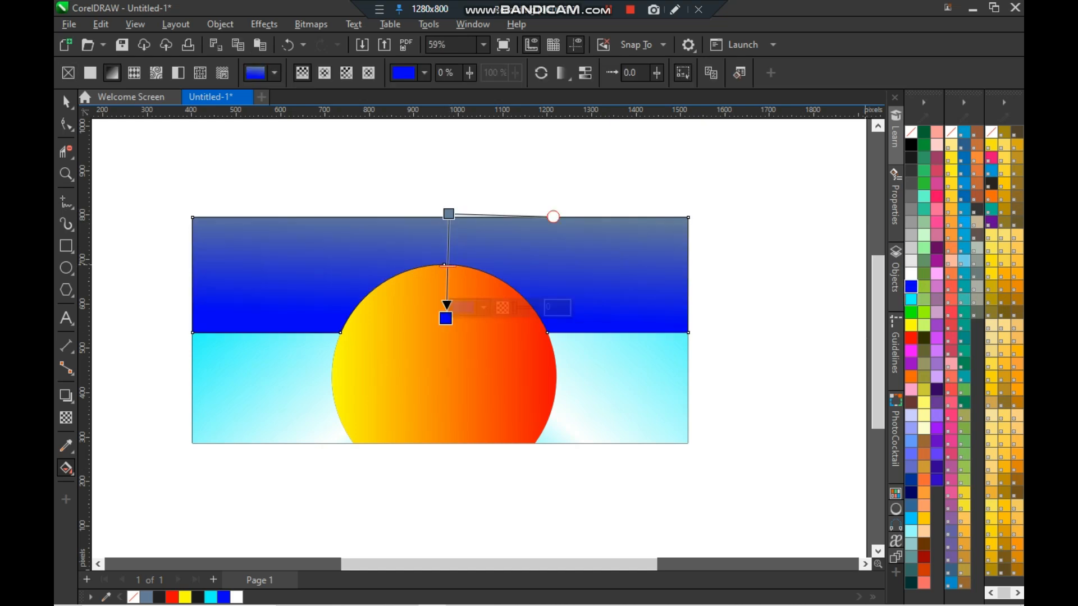
{"action": "left_click", "coordinate": [911, 299]}
{"action": "left_click_drag", "start_coordinate": [449, 214], "coordinate": [448, 195]}
{"action": "left_click_drag", "start_coordinate": [445, 318], "coordinate": [450, 273]}
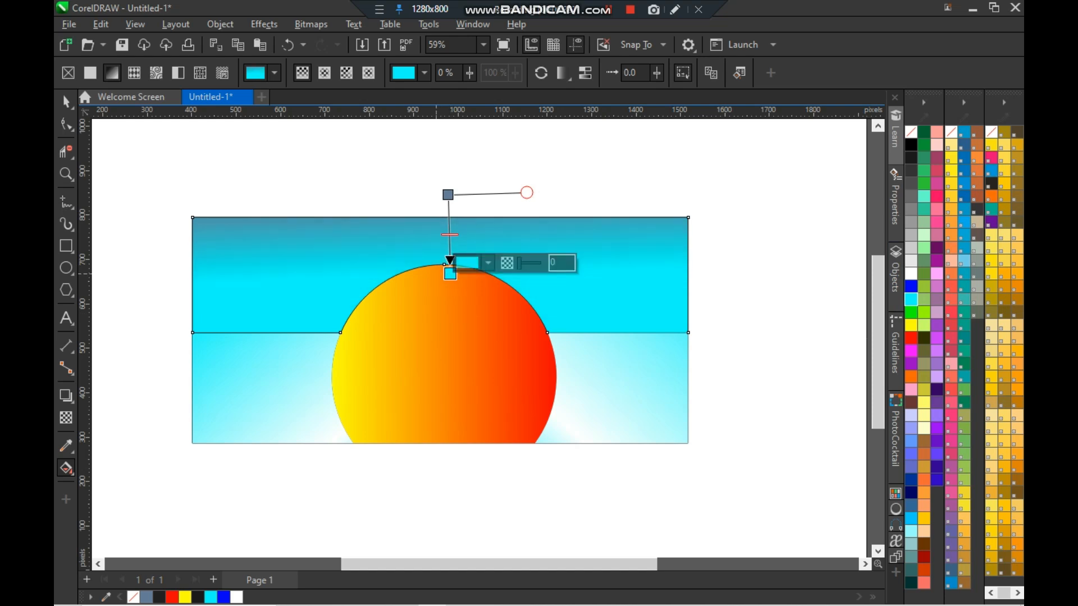
- Remove the outline from the sky region
{"action": "left_click", "coordinate": [66, 102]}
{"action": "left_click", "coordinate": [114, 223]}
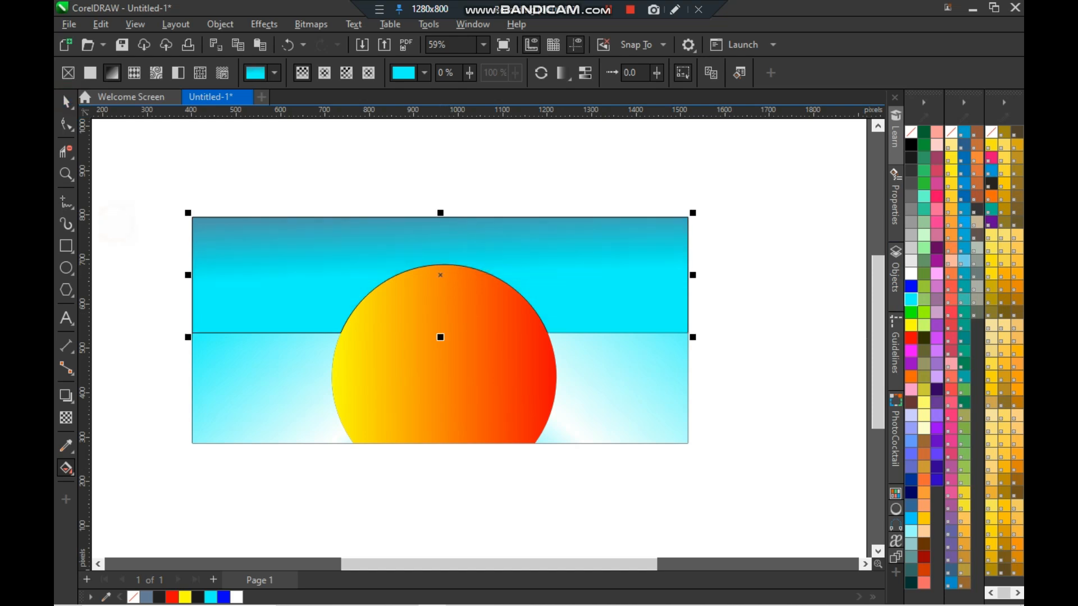
{"action": "left_click", "coordinate": [269, 301]}
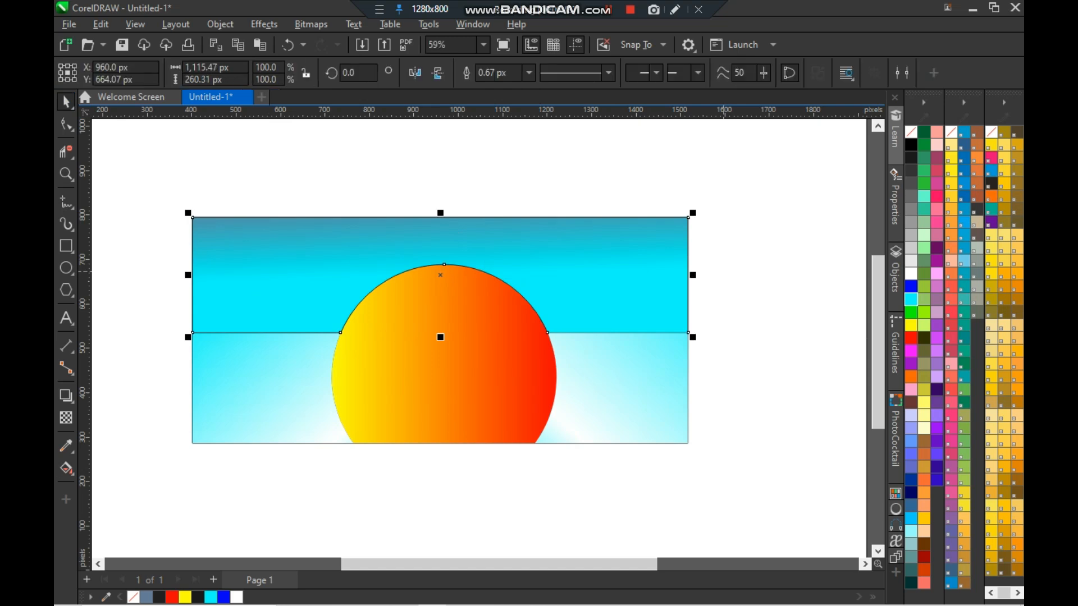
{"action": "right_click", "coordinate": [911, 132]}
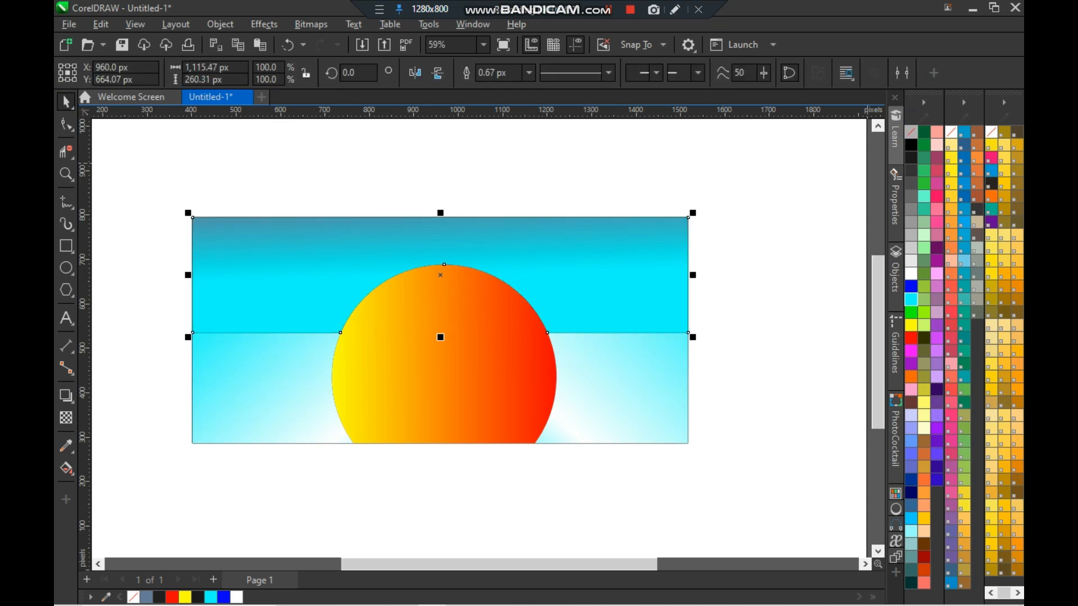
- Nudge the sky region up three steps
{"action": "left_click", "coordinate": [847, 234]}
{"action": "left_click", "coordinate": [644, 289]}
{"action": "key", "text": "Up"}
{"action": "key", "text": "Up"}
{"action": "key", "text": "Up"}
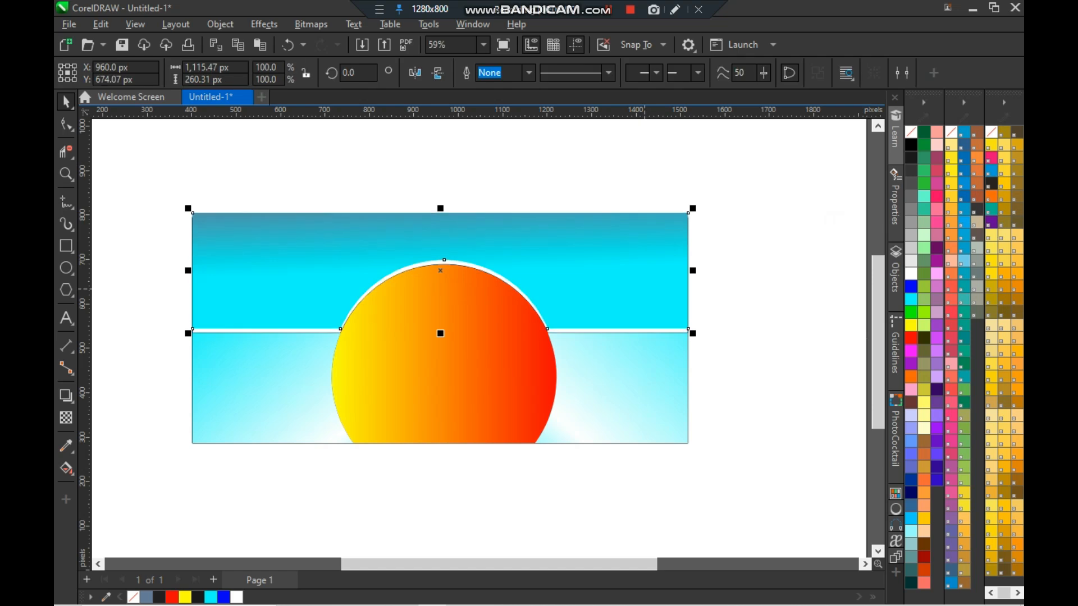
{"action": "left_click", "coordinate": [755, 303]}
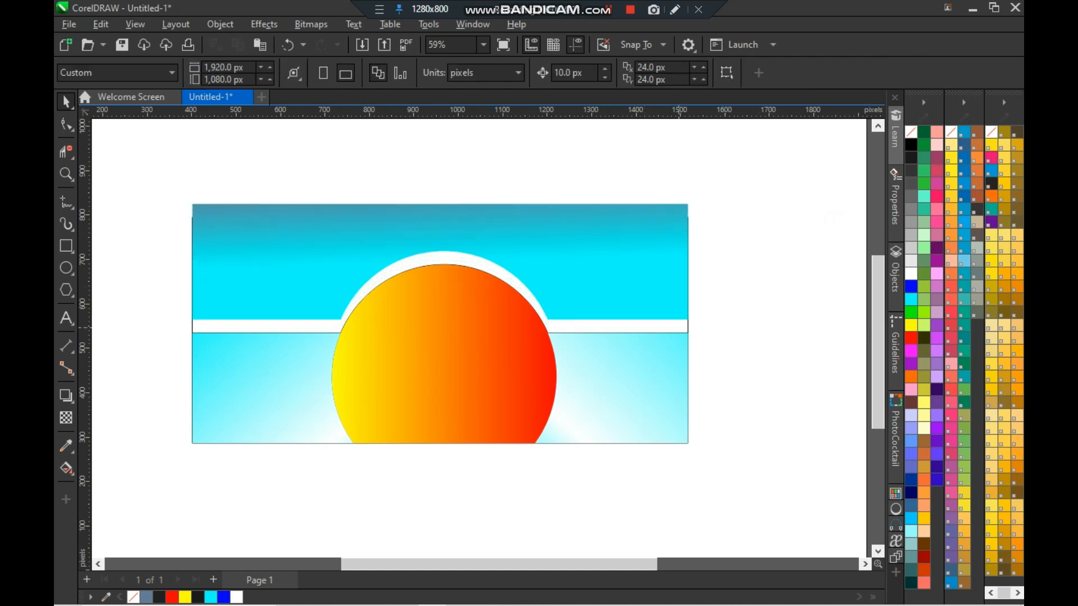
{"action": "key", "text": "ctrl+z"}
{"action": "key", "text": "ctrl+z"}
{"action": "key", "text": "ctrl+z"}
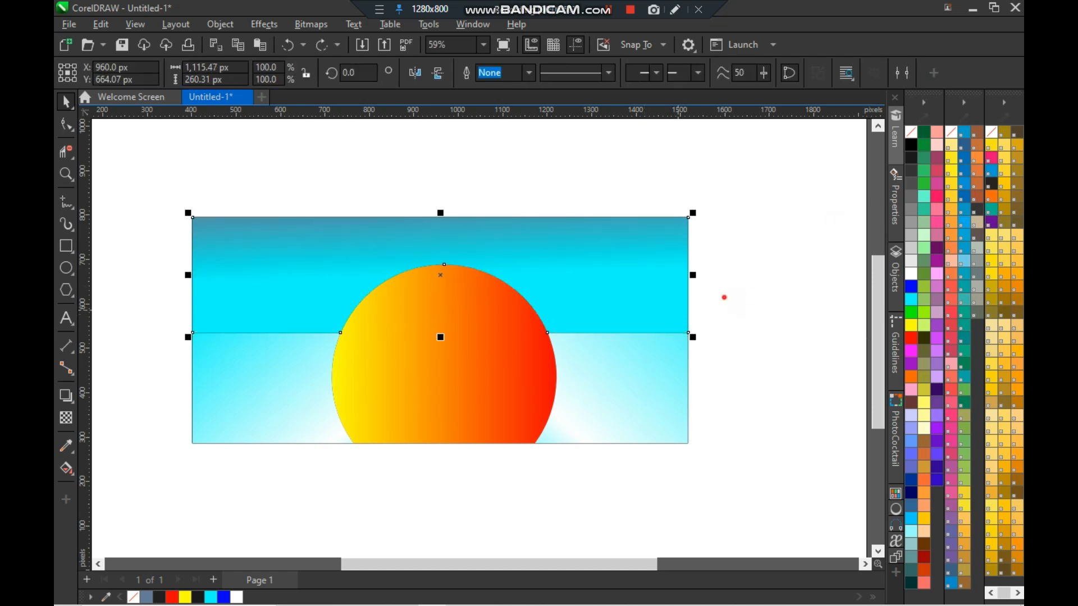
{"action": "key", "text": "ctrl+shift+z"}
{"action": "key", "text": "ctrl+shift+z"}
{"action": "key", "text": "ctrl+shift+z"}
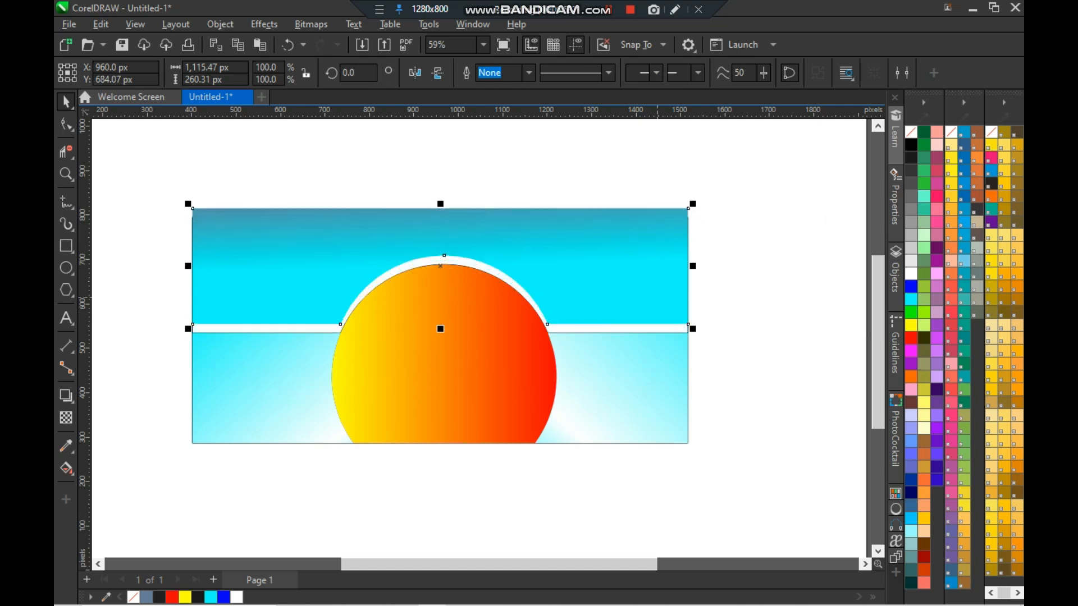
- Delete the leftover outline rectangle behind the scene pieces
{"action": "left_click", "coordinate": [738, 286]}
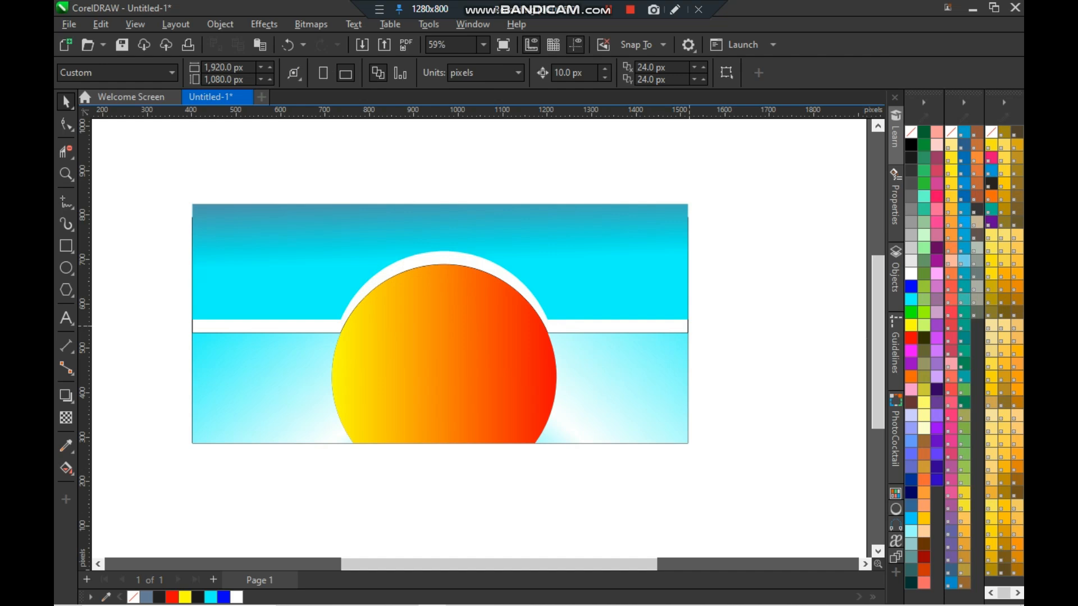
{"action": "left_click", "coordinate": [687, 325]}
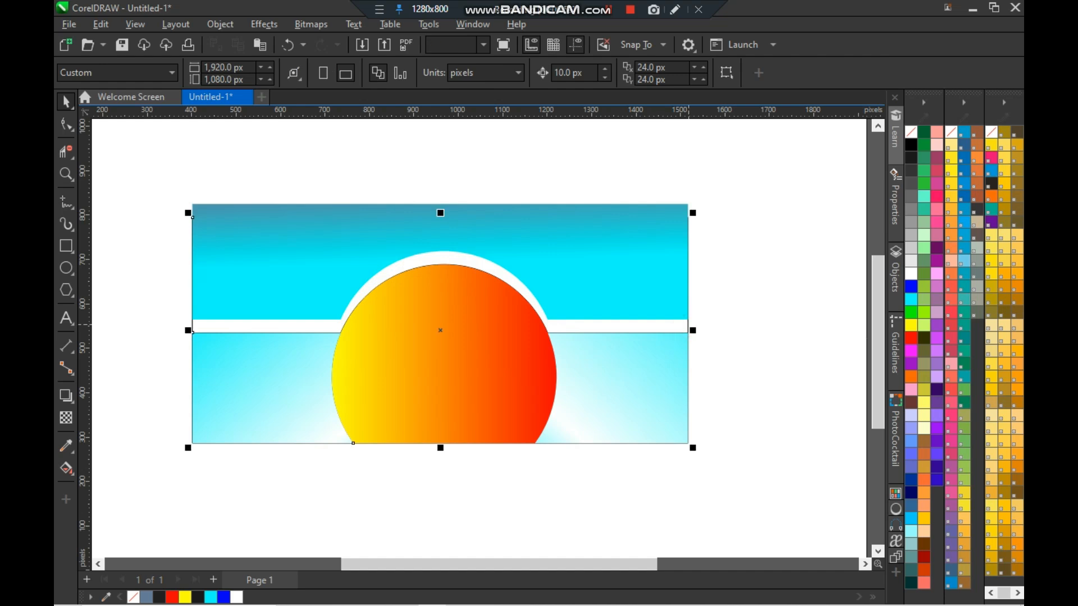
{"action": "key", "text": "Delete"}
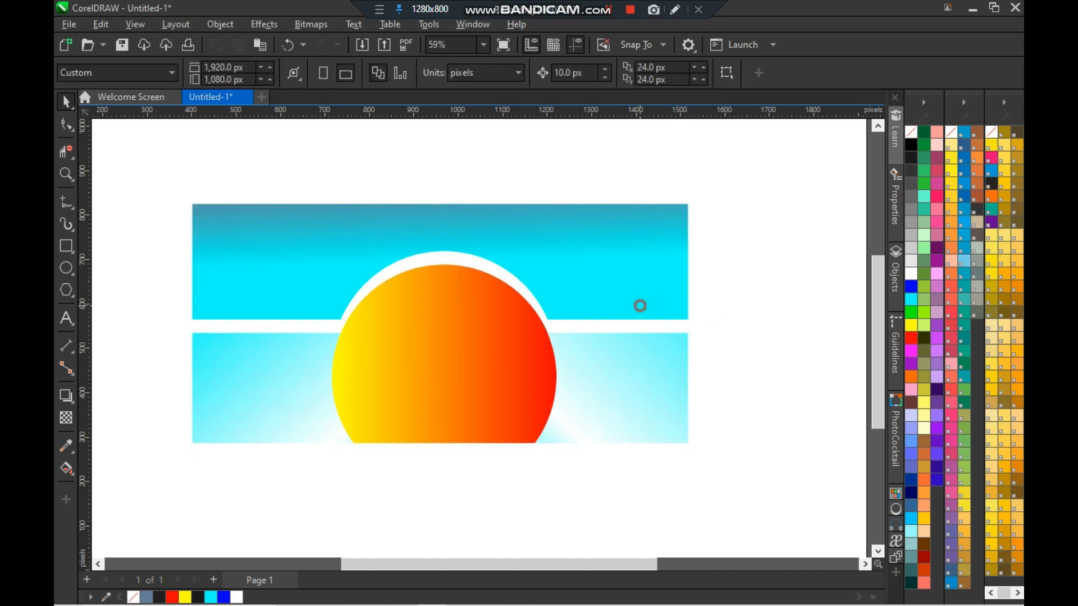
- Nudge the sky region back down three steps
{"action": "left_click", "coordinate": [640, 306]}
{"action": "key", "text": "Down"}
{"action": "key", "text": "Down"}
{"action": "key", "text": "Down"}
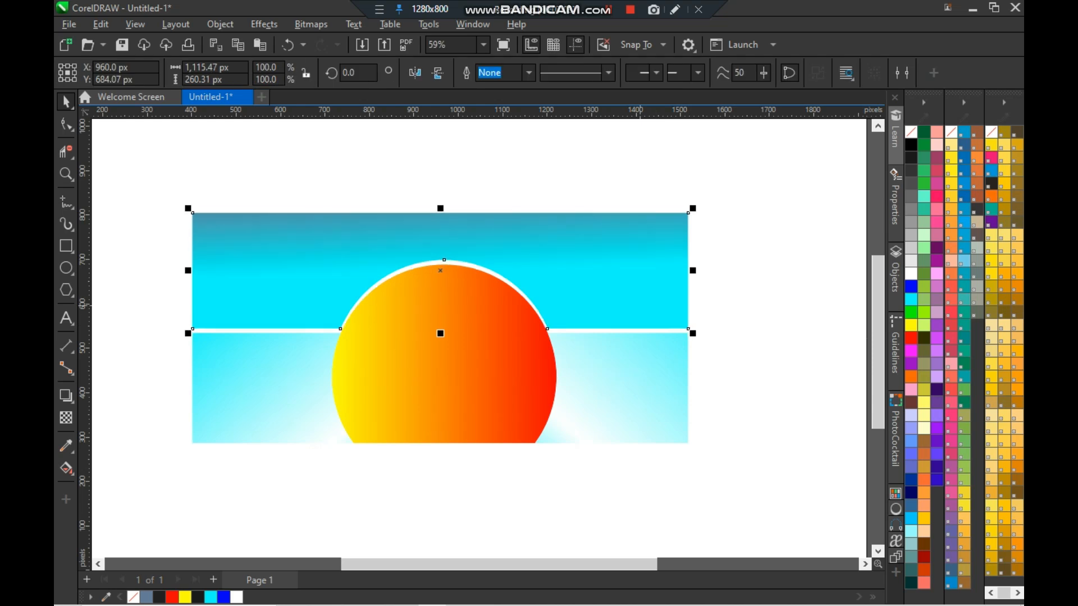
{"action": "left_click", "coordinate": [867, 315]}
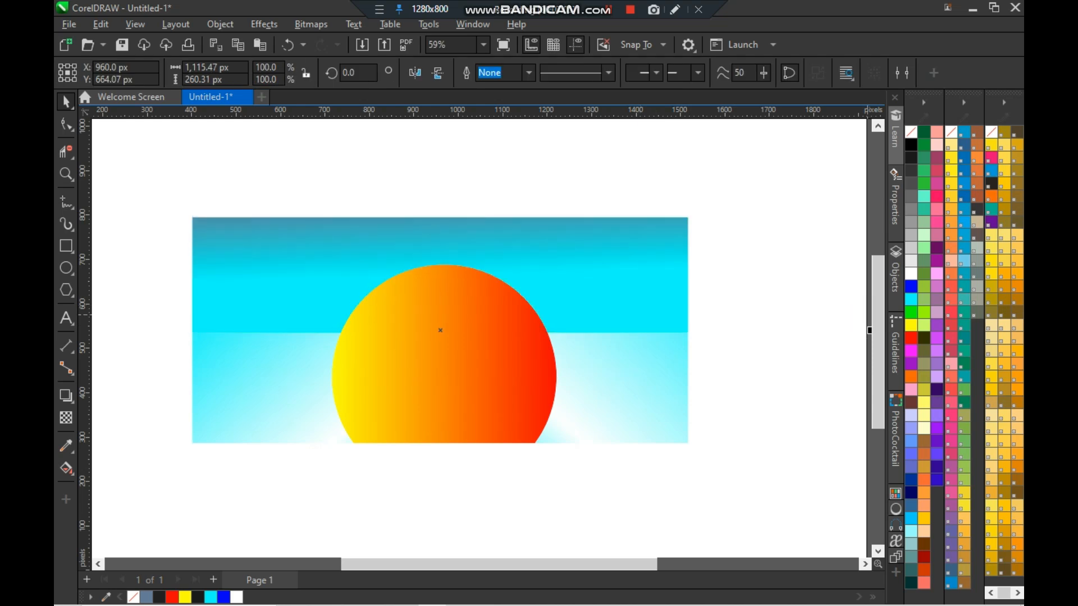
- Lower the sky gradient's end node toward the horizon line
{"action": "left_click", "coordinate": [572, 298]}
{"action": "key", "text": "g"}
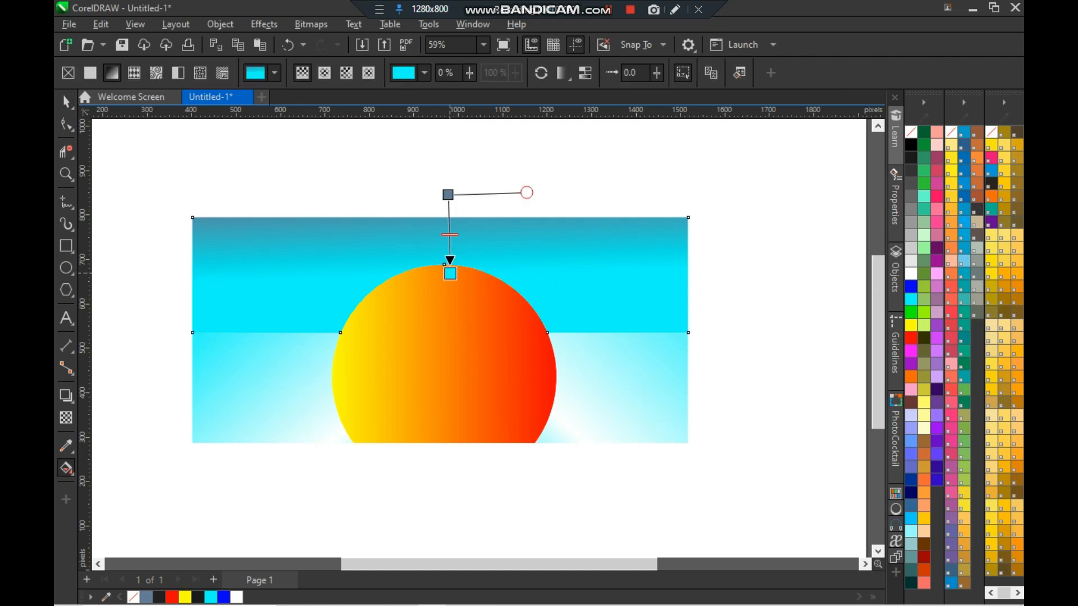
{"action": "left_click_drag", "start_coordinate": [448, 301], "coordinate": [445, 321]}
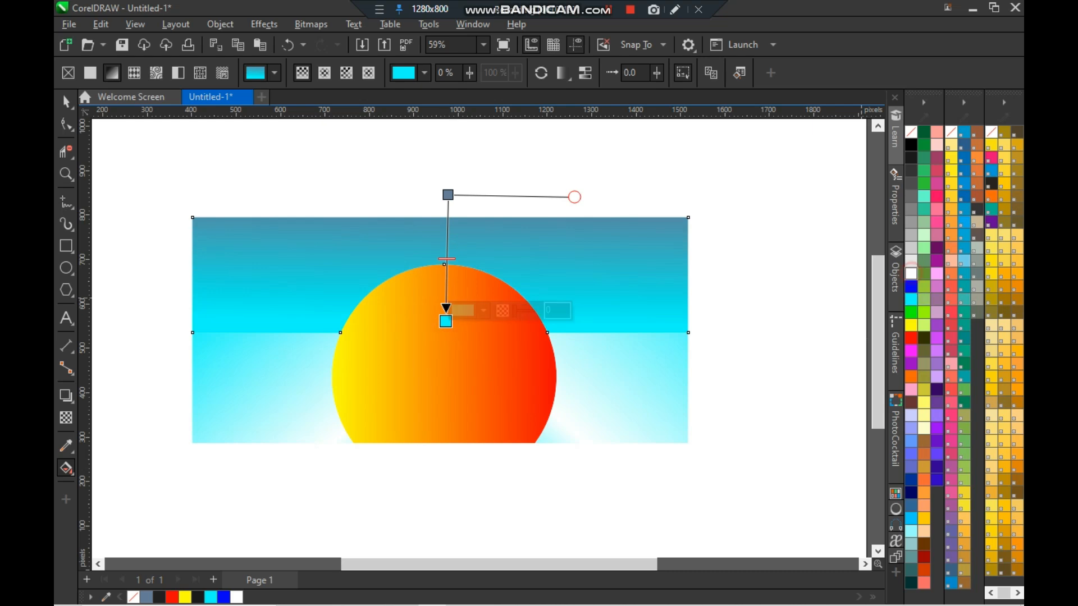
- Colour the sky gradient's end node white and add a cyan node to the gradient near the sun's top
{"action": "left_click", "coordinate": [911, 273]}
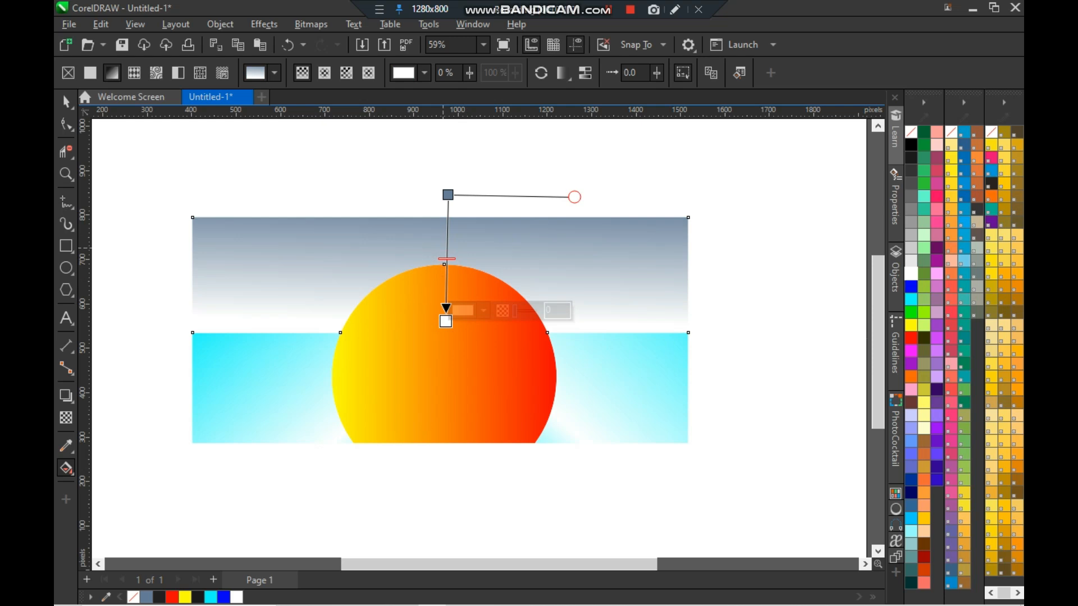
{"action": "double_click", "coordinate": [447, 252]}
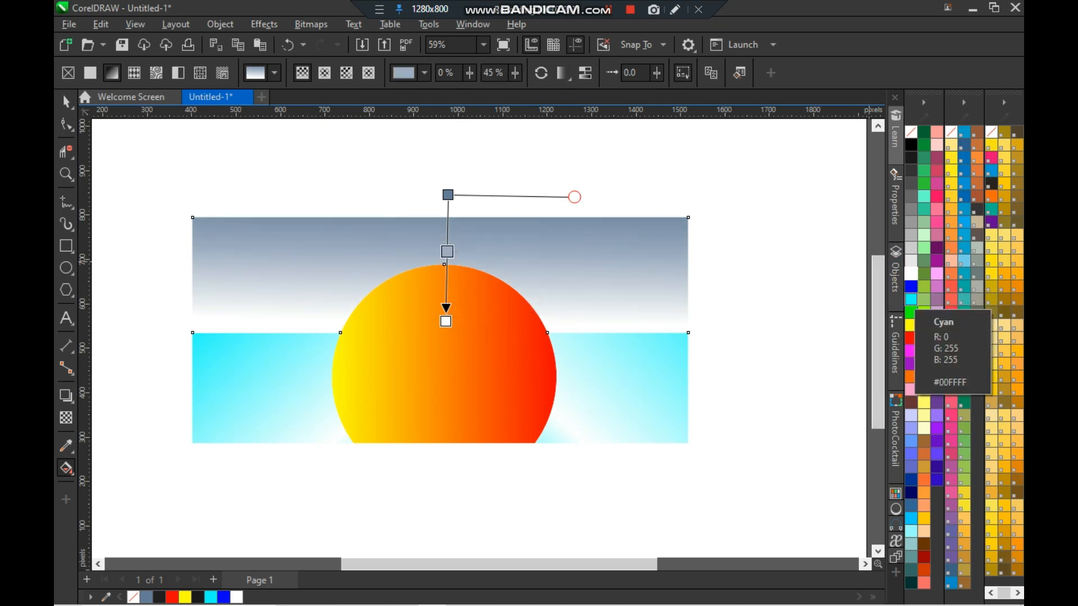
{"action": "left_click", "coordinate": [912, 300]}
{"action": "left_click_drag", "start_coordinate": [447, 251], "coordinate": [447, 265]}
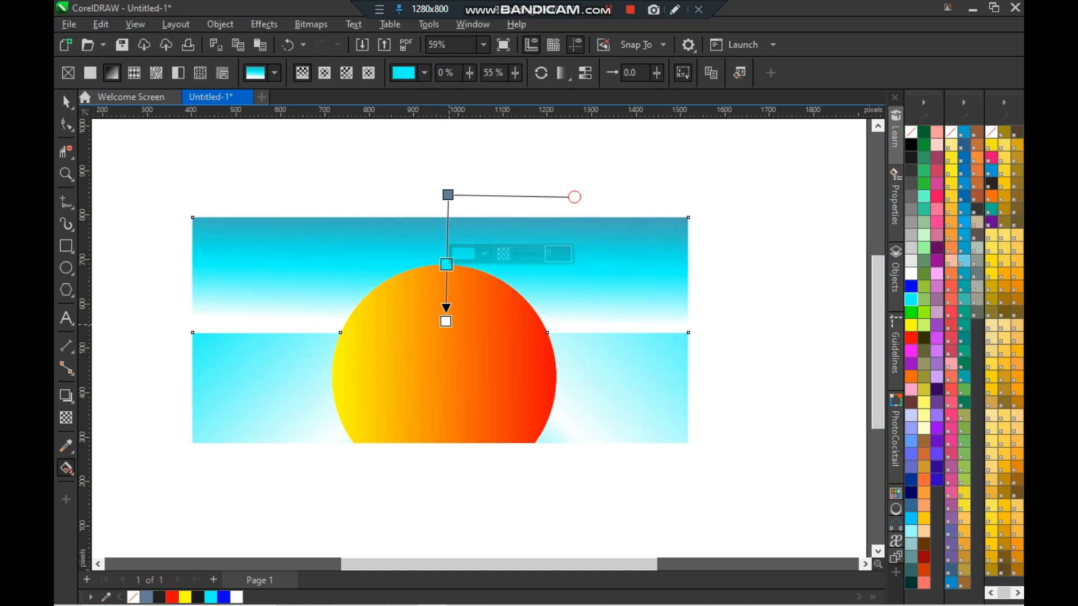
- Move the white end node down past the horizon and the cyan node up to the sun's top edge
{"action": "left_click_drag", "start_coordinate": [446, 322], "coordinate": [444, 354]}
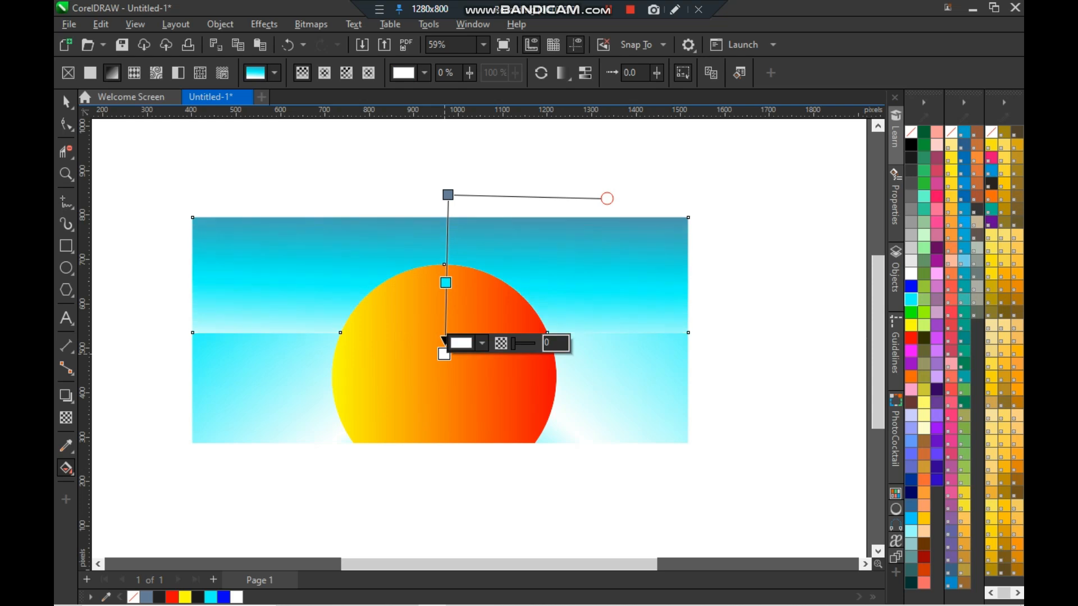
{"action": "left_click_drag", "start_coordinate": [446, 283], "coordinate": [446, 264]}
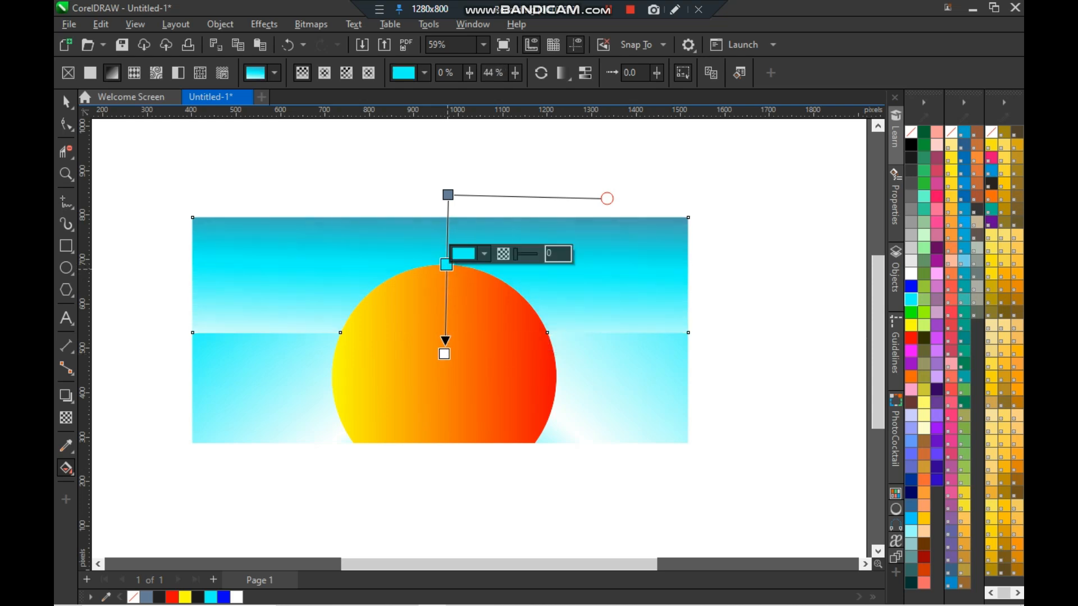
- Move the gradient's start node down to the sky's top edge, level its angle handle, and deselect with the Pick tool
{"action": "left_click", "coordinate": [448, 193]}
{"action": "left_click_drag", "start_coordinate": [448, 193], "coordinate": [441, 216]}
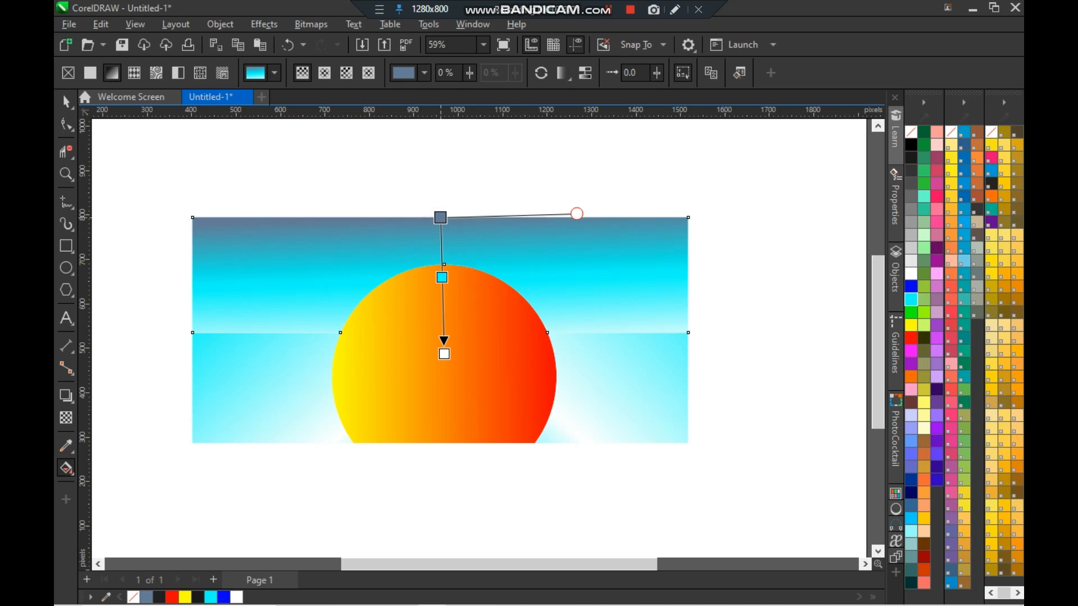
{"action": "left_click_drag", "start_coordinate": [577, 214], "coordinate": [578, 218]}
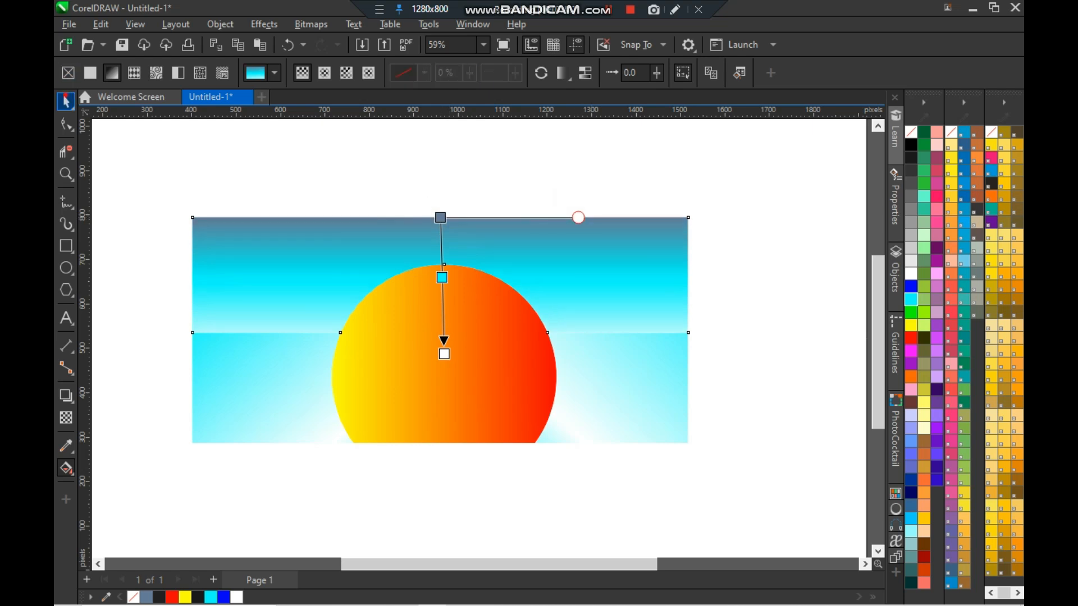
{"action": "left_click", "coordinate": [65, 101]}
{"action": "left_click", "coordinate": [120, 305]}
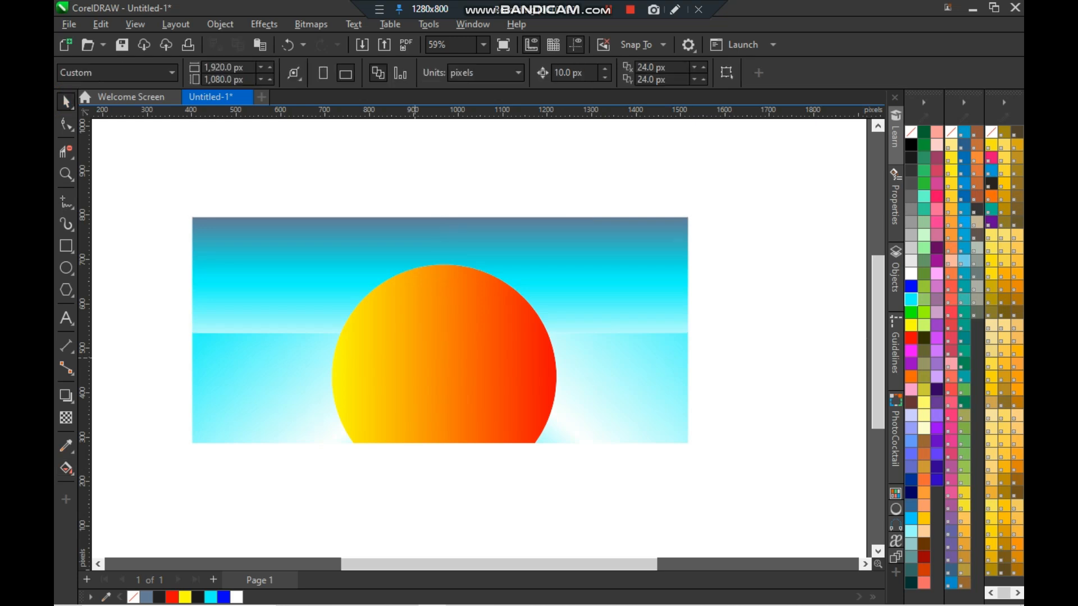
{"action": "left_click", "coordinate": [460, 362]}
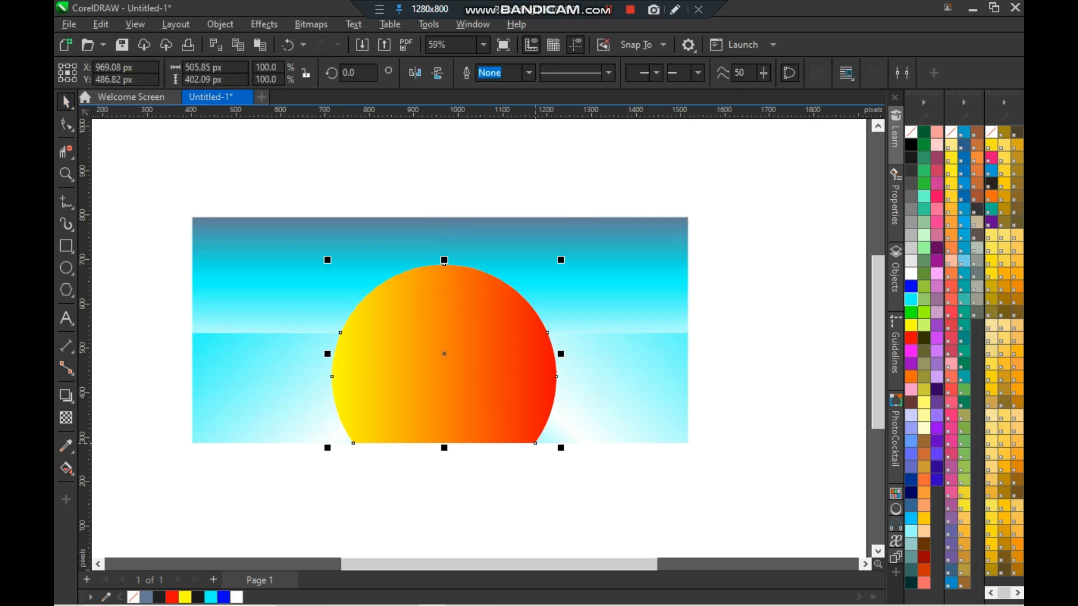
{"action": "mouse_move", "coordinate": [561, 448]}
{"action": "left_mouse_down"}
{"action": "mouse_move", "coordinate": [565, 440]}
{"action": "mouse_move", "coordinate": [574, 454]}
{"action": "left_mouse_up"}
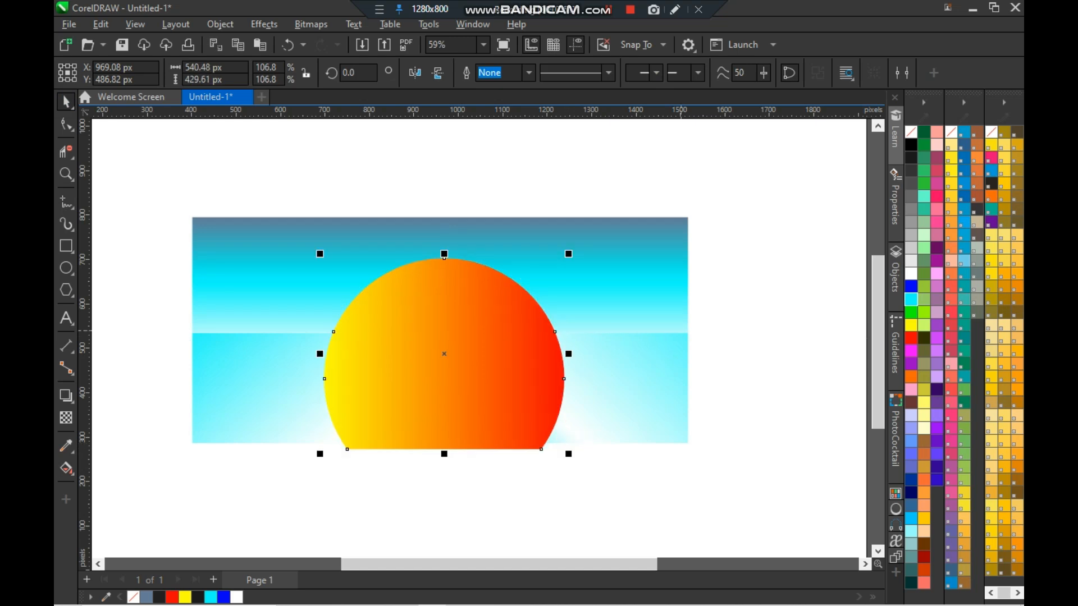
{"action": "key", "text": "ctrl+Page_Down"}
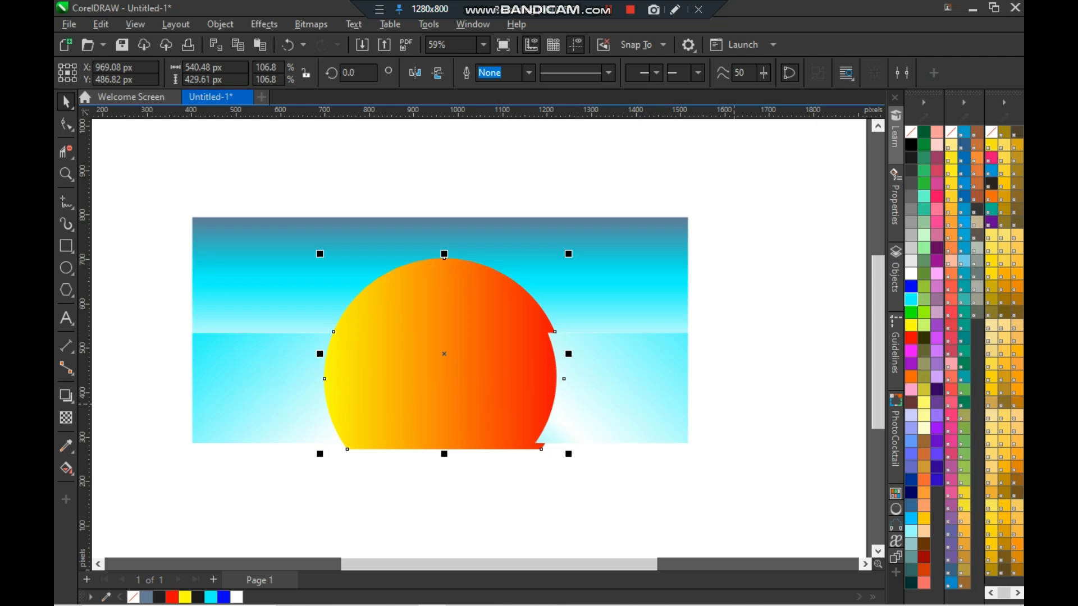
{"action": "key", "text": "ctrl+z"}
{"action": "key", "text": "ctrl+z"}
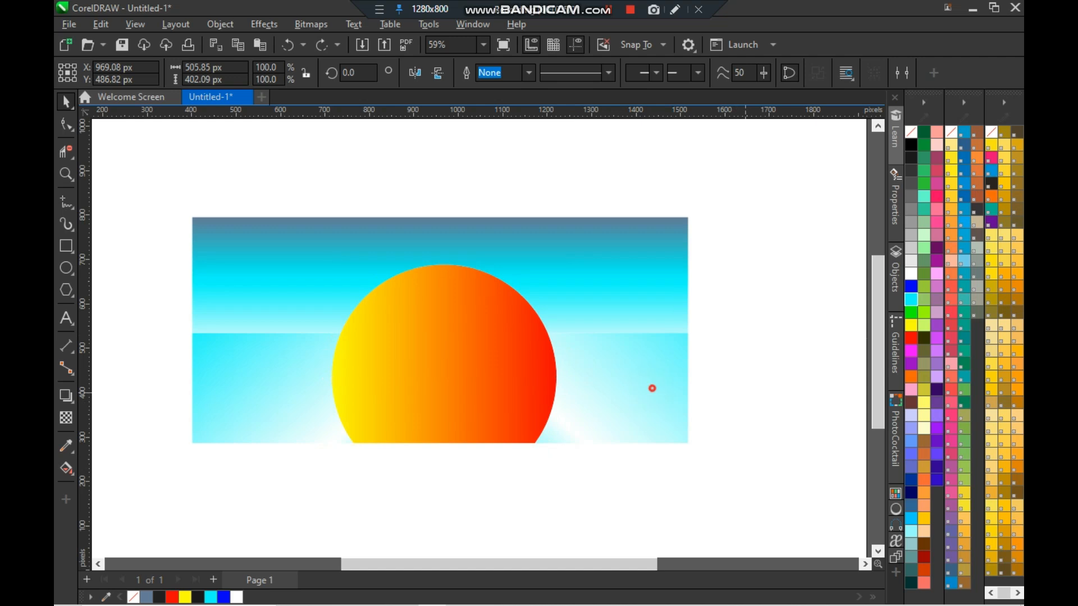
- Enlarge the sun slightly from its corner handle and send it back one level
{"action": "left_click", "coordinate": [282, 397]}
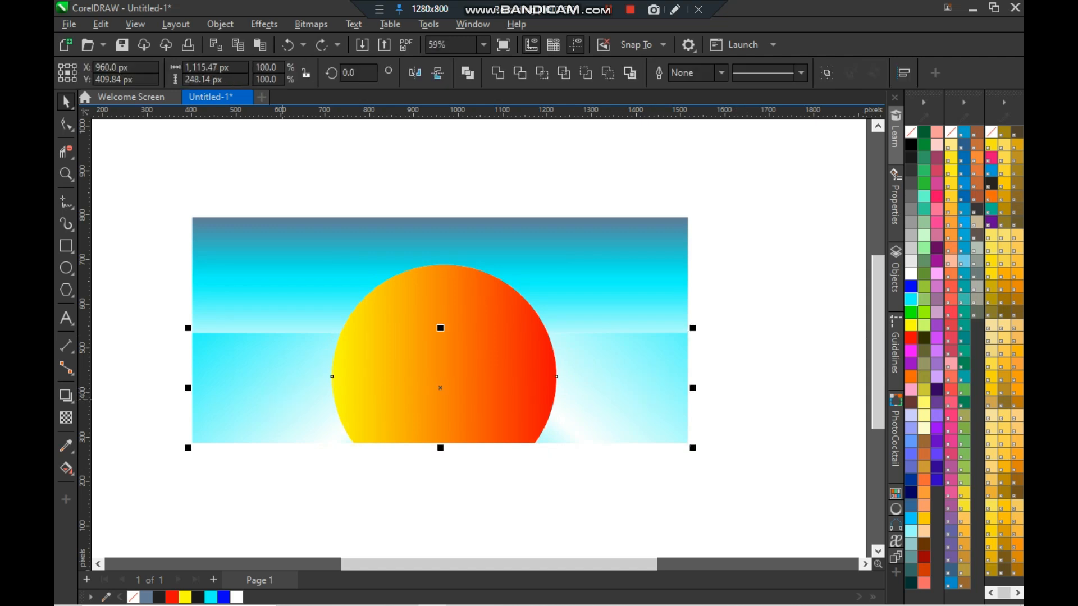
{"action": "left_click", "coordinate": [793, 329]}
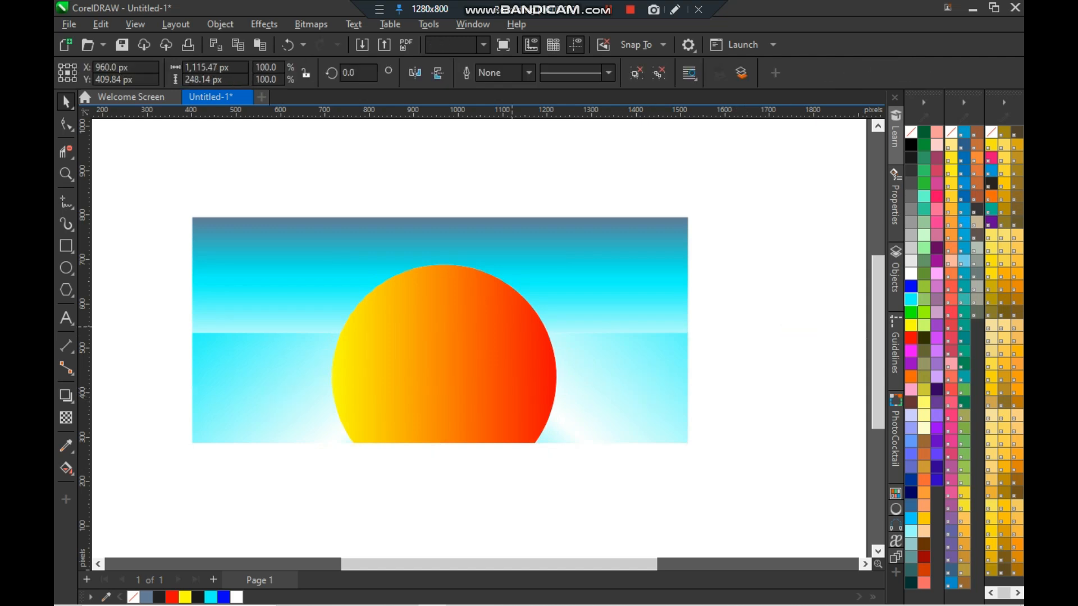
{"action": "left_click", "coordinate": [512, 327]}
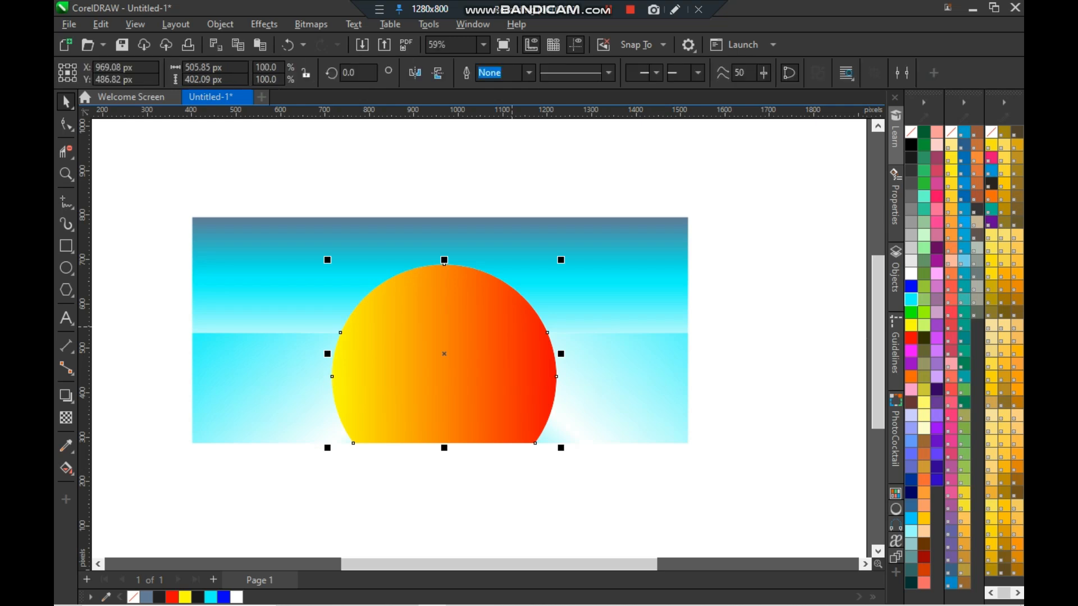
{"action": "left_click_drag", "start_coordinate": [561, 448], "coordinate": [569, 454]}
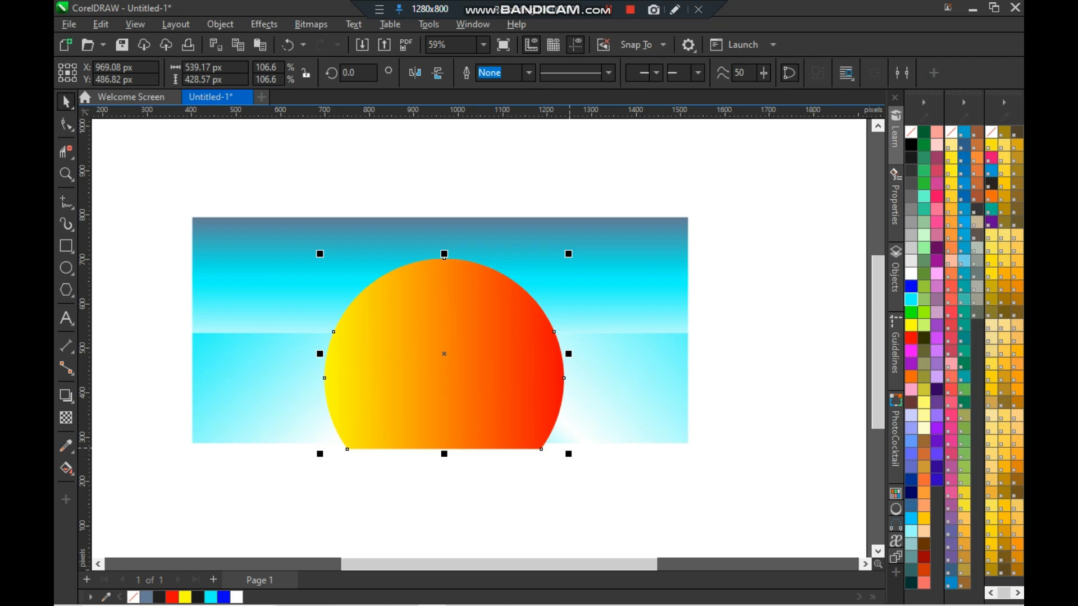
{"action": "key", "text": "ctrl+Page_Down"}
{"action": "left_click", "coordinate": [787, 341]}
- Temporarily fill the enlarged sun black to check its outline, zooming in on its edge
{"action": "left_click", "coordinate": [529, 294]}
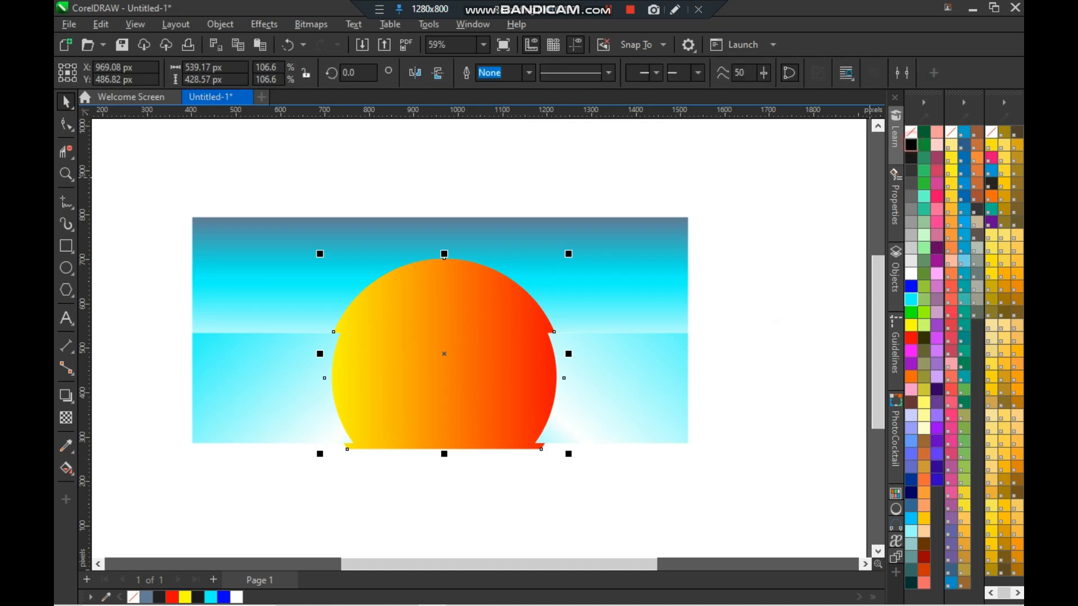
{"action": "left_click", "coordinate": [911, 145]}
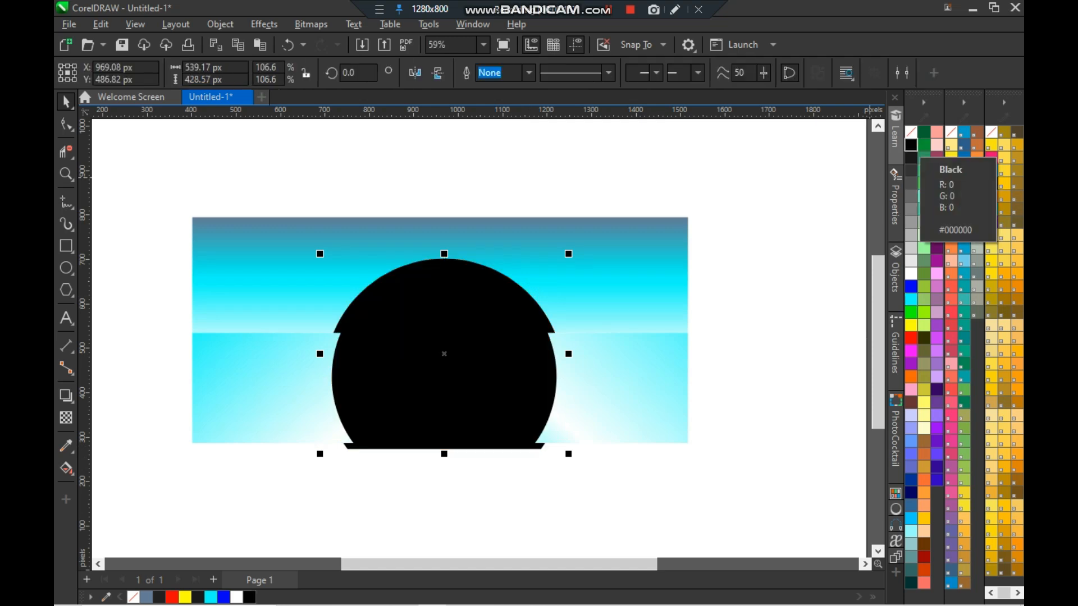
{"action": "key", "text": "ctrl+z"}
{"action": "key", "text": "Escape"}
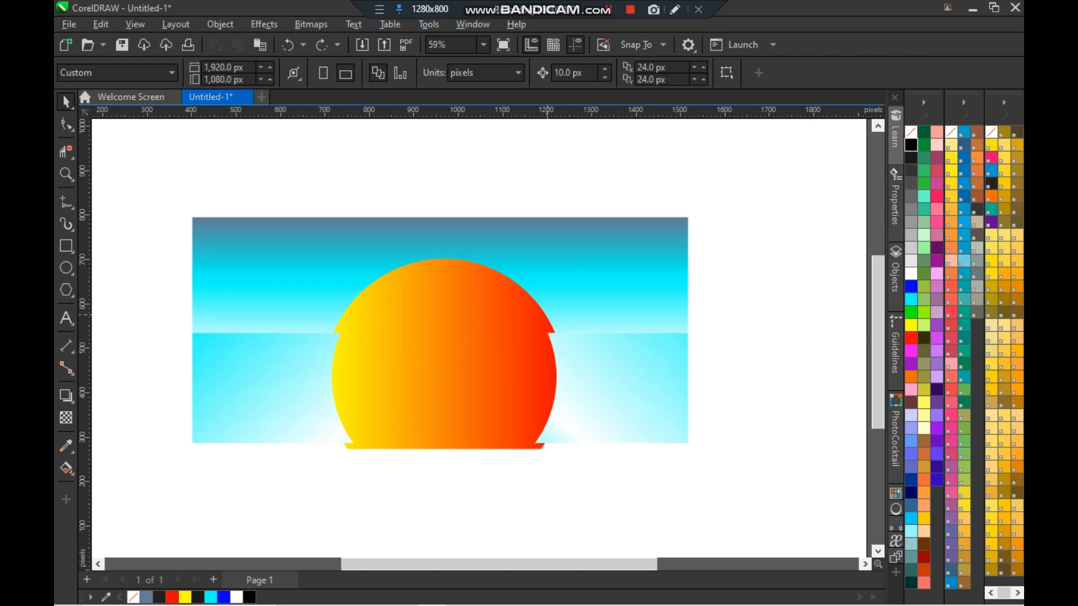
{"action": "left_click", "coordinate": [540, 308]}
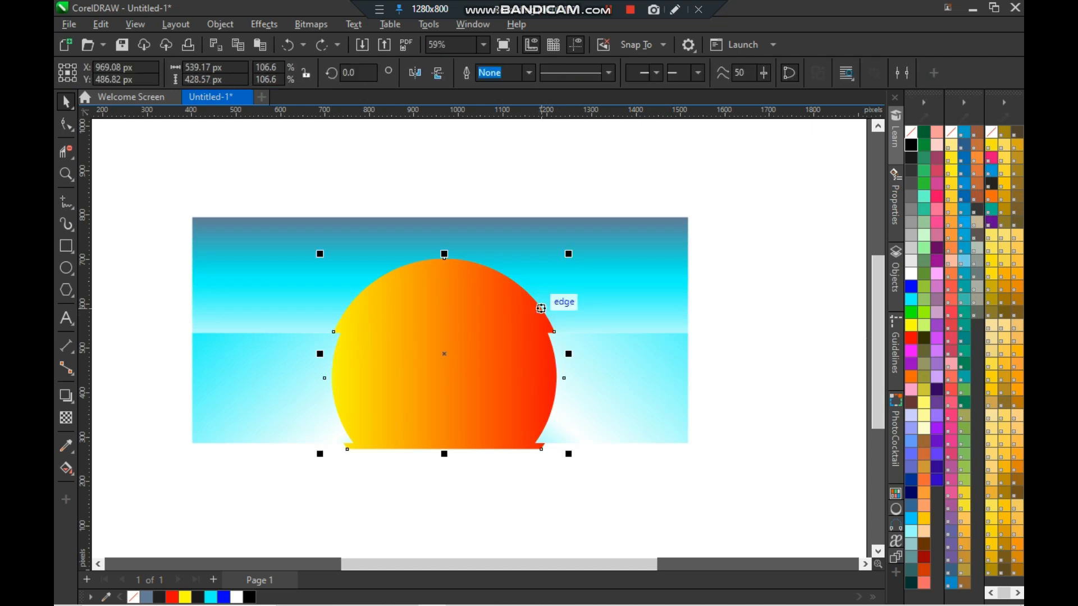
{"action": "left_click", "coordinate": [911, 145]}
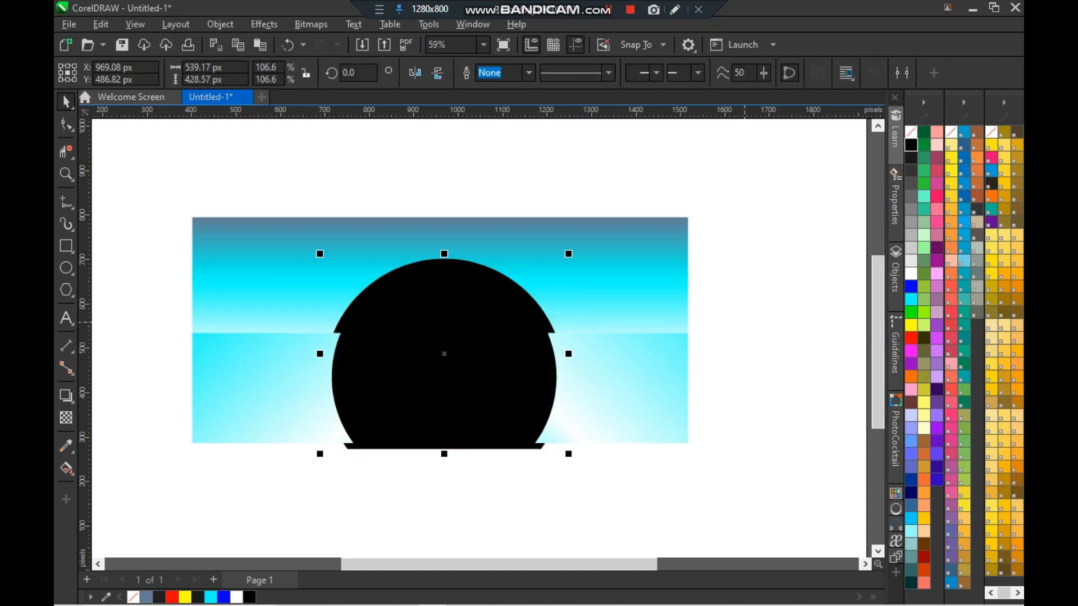
{"action": "key", "text": "ctrl+z"}
{"action": "left_click", "coordinate": [745, 323]}
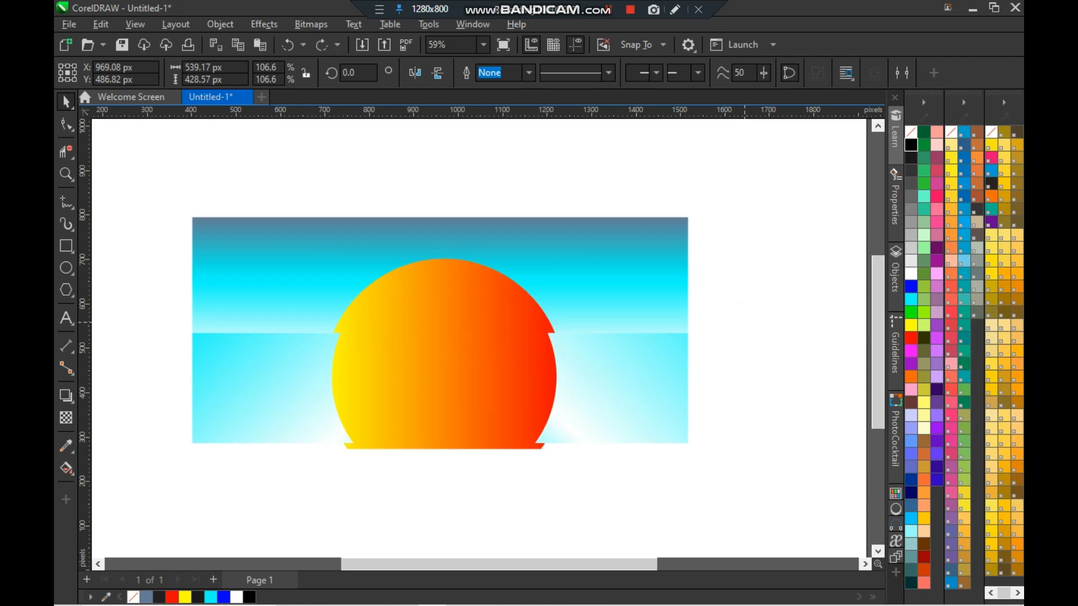
{"action": "scroll", "coordinate": [542, 365], "scroll_direction": "up", "scroll_amount": 3}
{"action": "scroll", "coordinate": [529, 370], "scroll_direction": "up", "scroll_amount": 2}
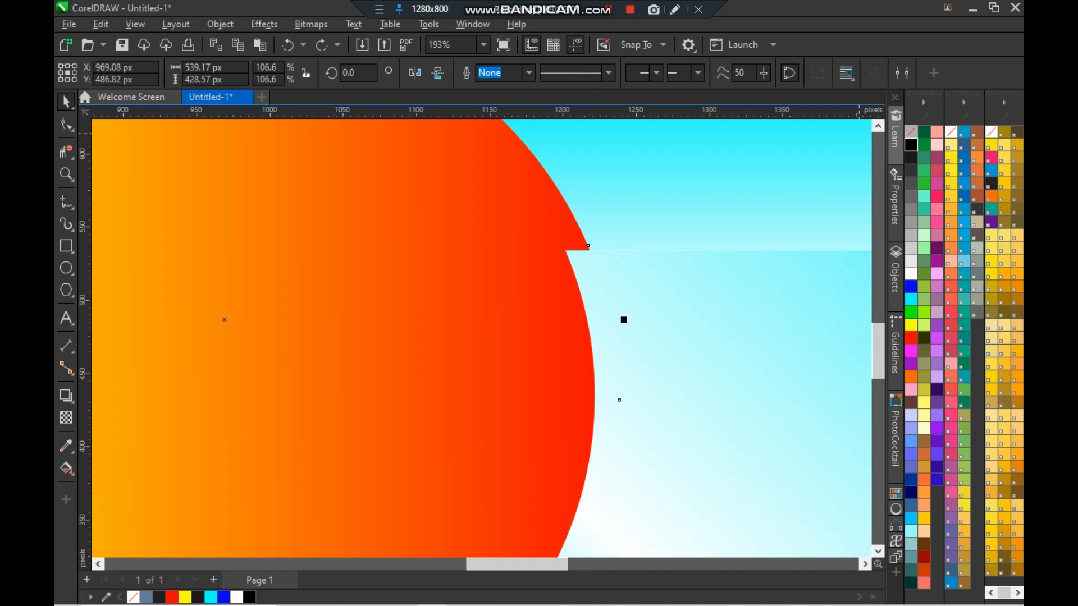
{"action": "left_click", "coordinate": [911, 145]}
{"action": "key", "text": "ctrl+z"}
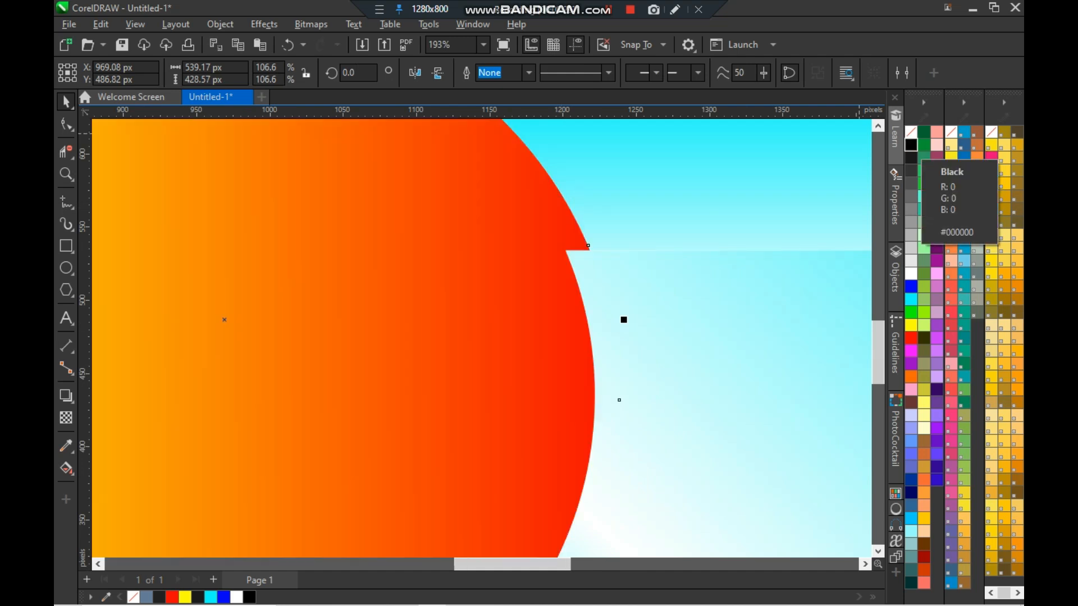
{"action": "scroll", "coordinate": [483, 337], "scroll_direction": "down", "scroll_amount": 4}
{"action": "scroll", "coordinate": [457, 506], "scroll_direction": "down", "scroll_amount": 2}
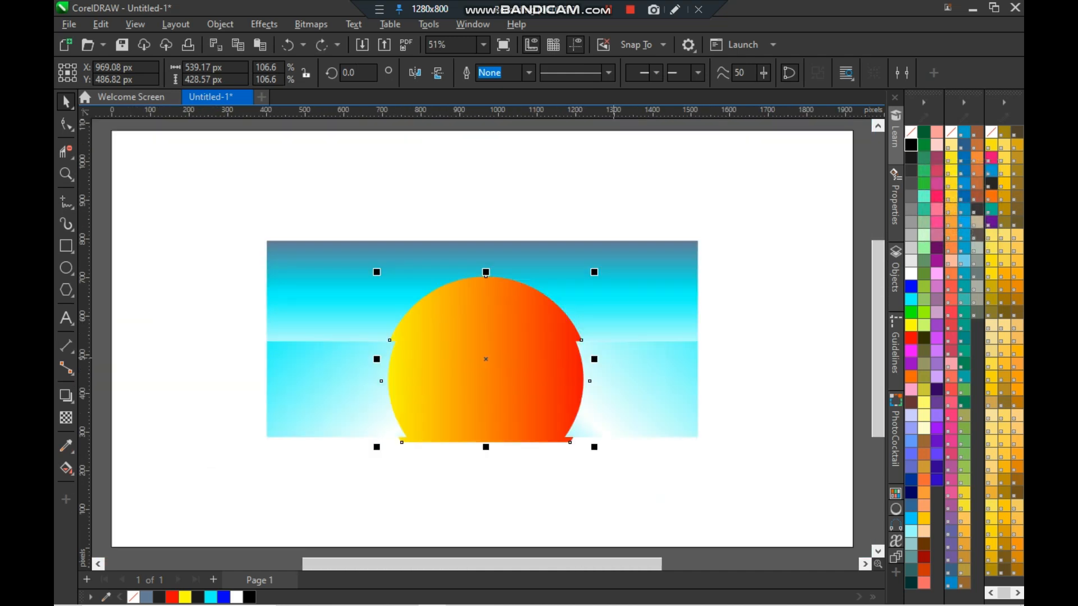
- Change the stacking order so the sun sits fully in front of the sky and sea pieces
{"action": "scroll", "coordinate": [643, 387], "scroll_direction": "up", "scroll_amount": 2}
{"action": "left_click", "coordinate": [645, 384]}
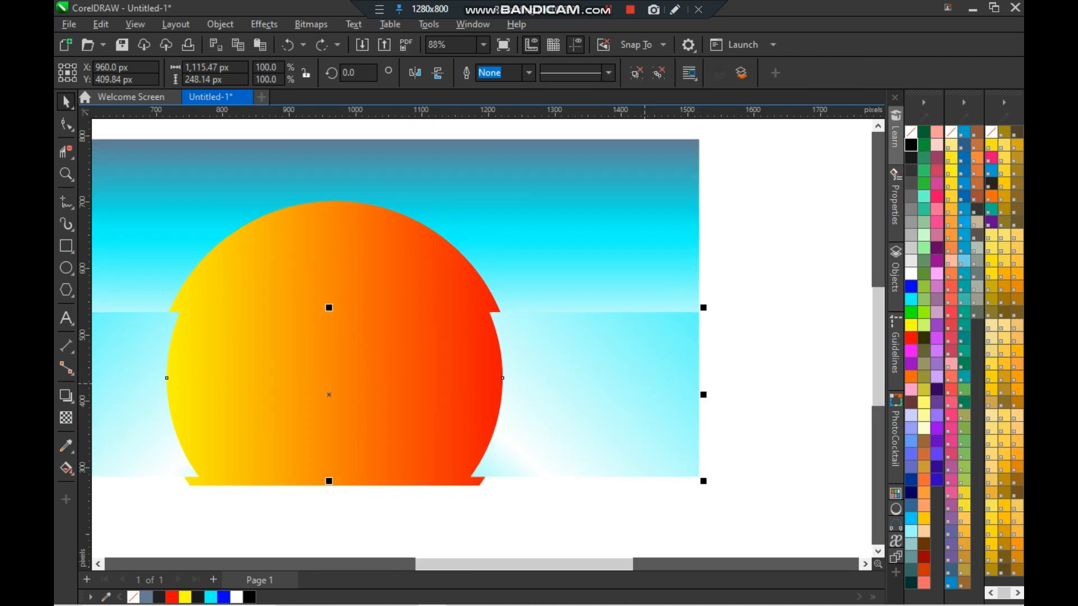
{"action": "left_click", "coordinate": [818, 300]}
{"action": "left_click", "coordinate": [459, 353]}
{"action": "left_click", "coordinate": [620, 372], "text": "shift"}
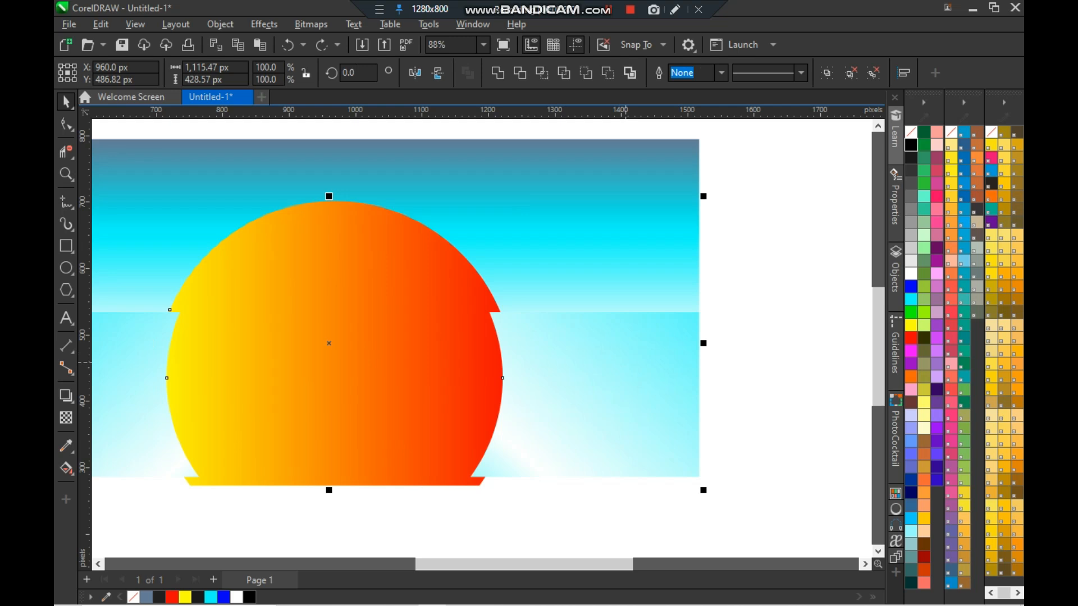
{"action": "left_click", "coordinate": [755, 332]}
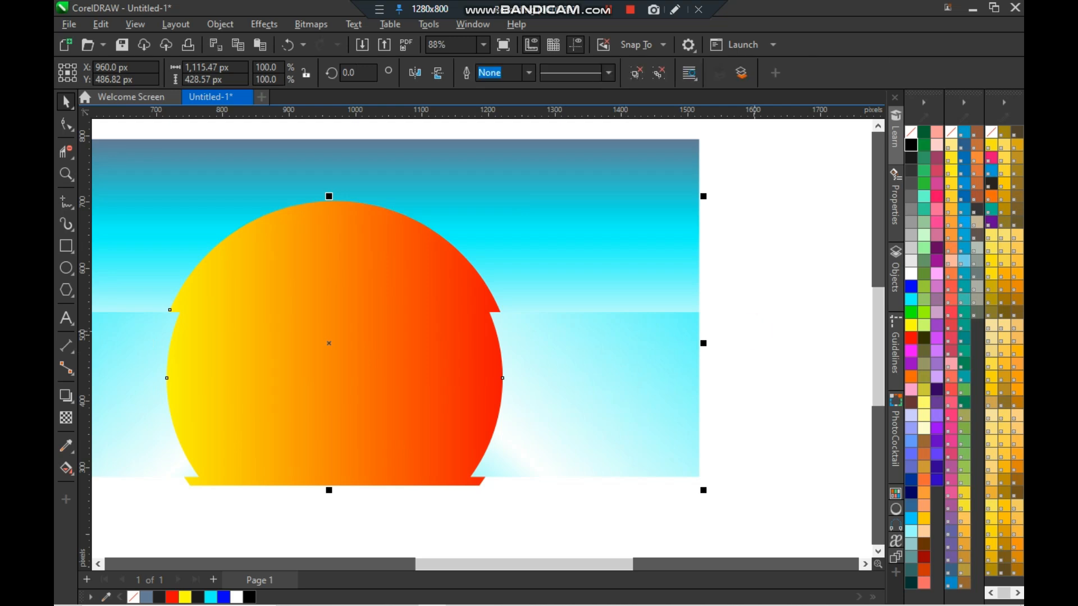
{"action": "left_click", "coordinate": [472, 345]}
{"action": "left_click", "coordinate": [741, 73]}
{"action": "left_click", "coordinate": [815, 319]}
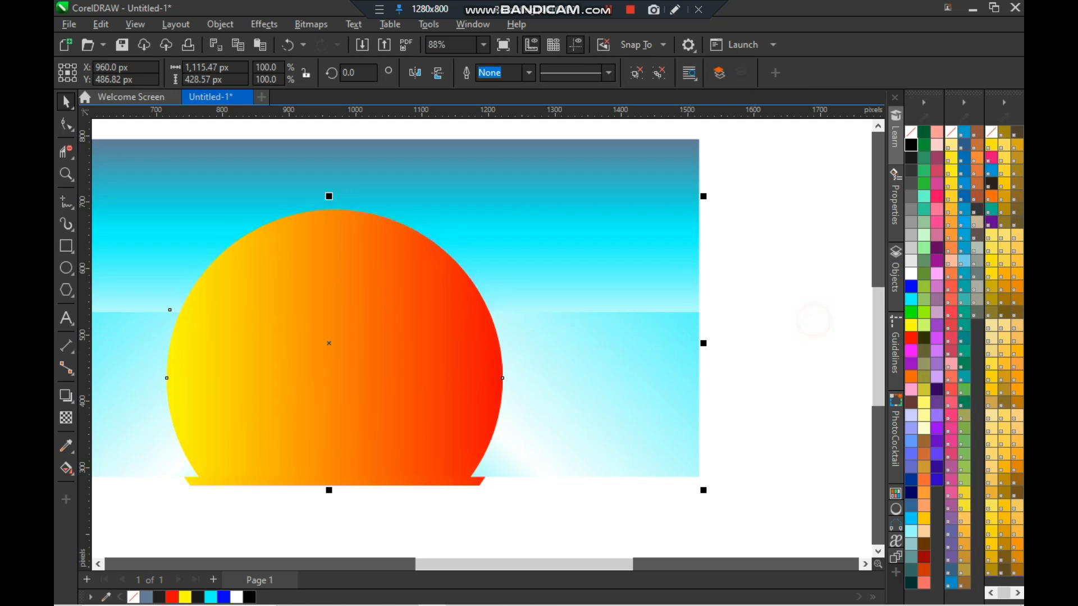
- Fill the front sun white
{"action": "left_click", "coordinate": [565, 224]}
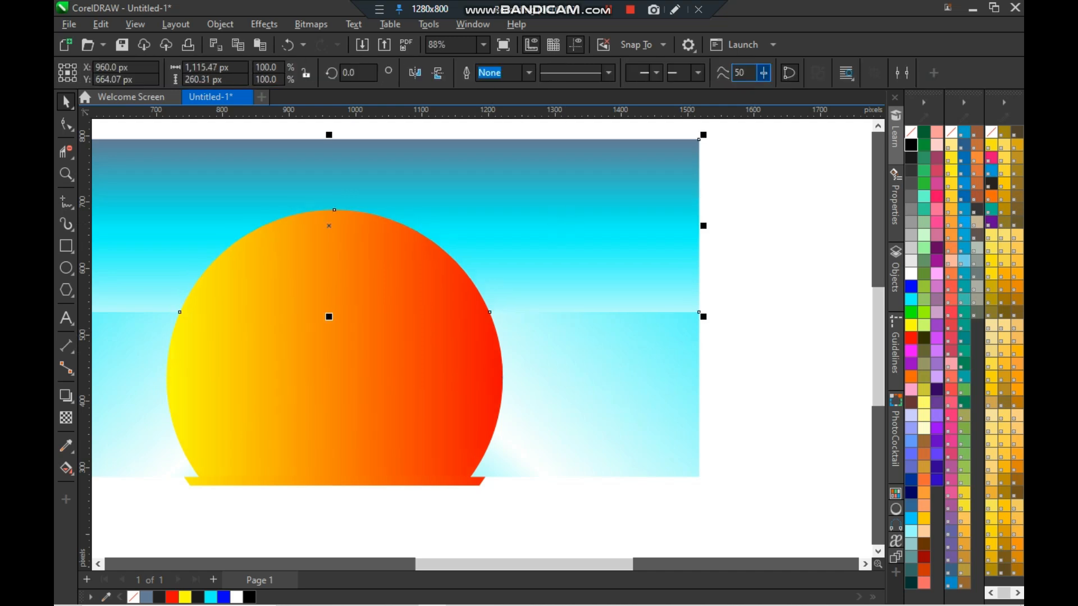
{"action": "left_click", "coordinate": [751, 205]}
{"action": "left_click", "coordinate": [443, 337]}
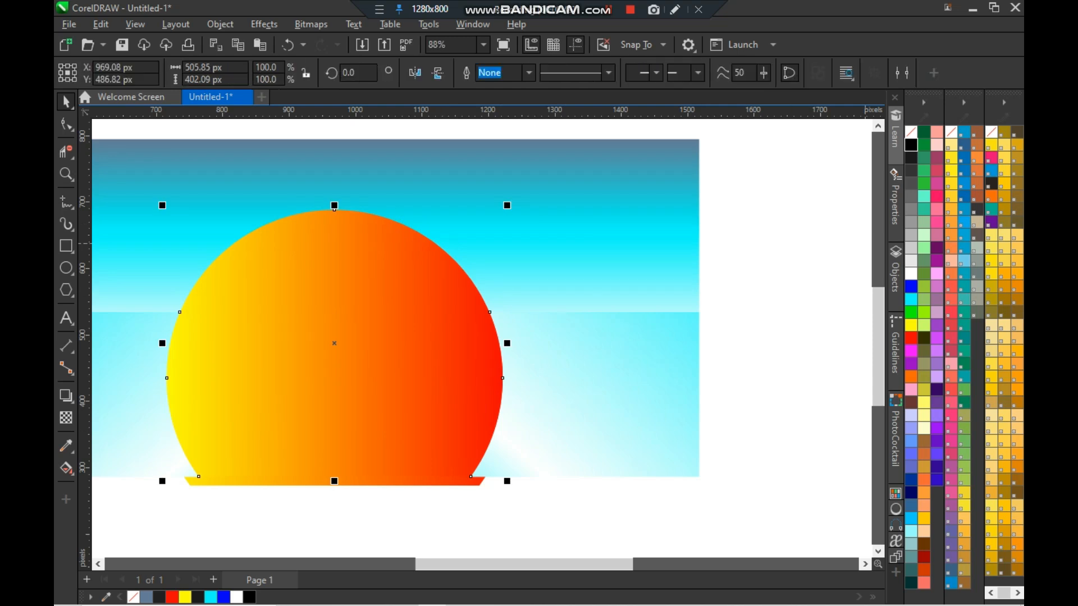
{"action": "left_click", "coordinate": [911, 273]}
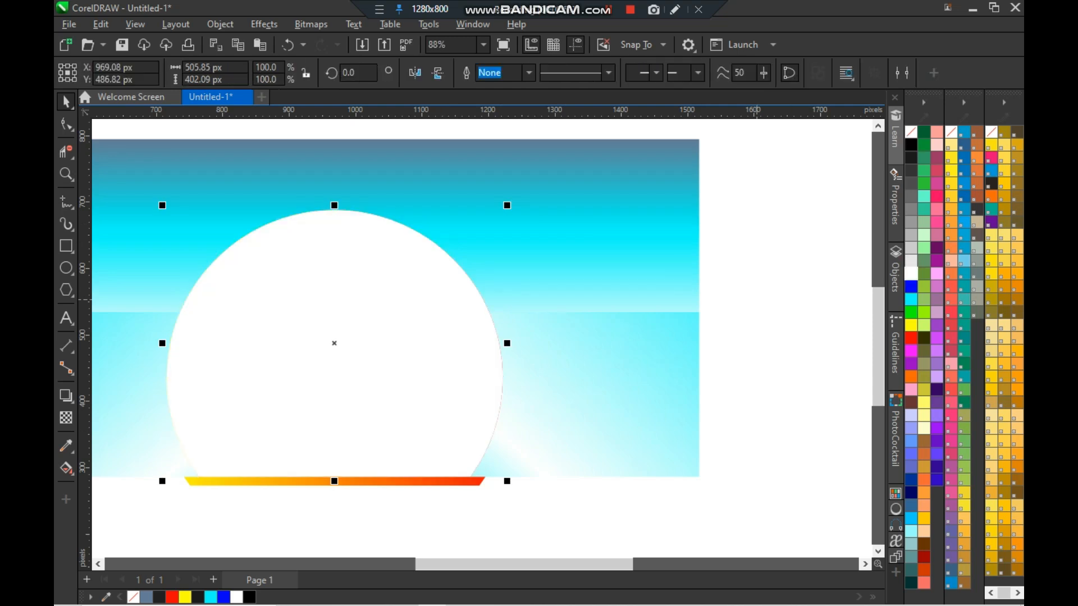
{"action": "left_click", "coordinate": [746, 316]}
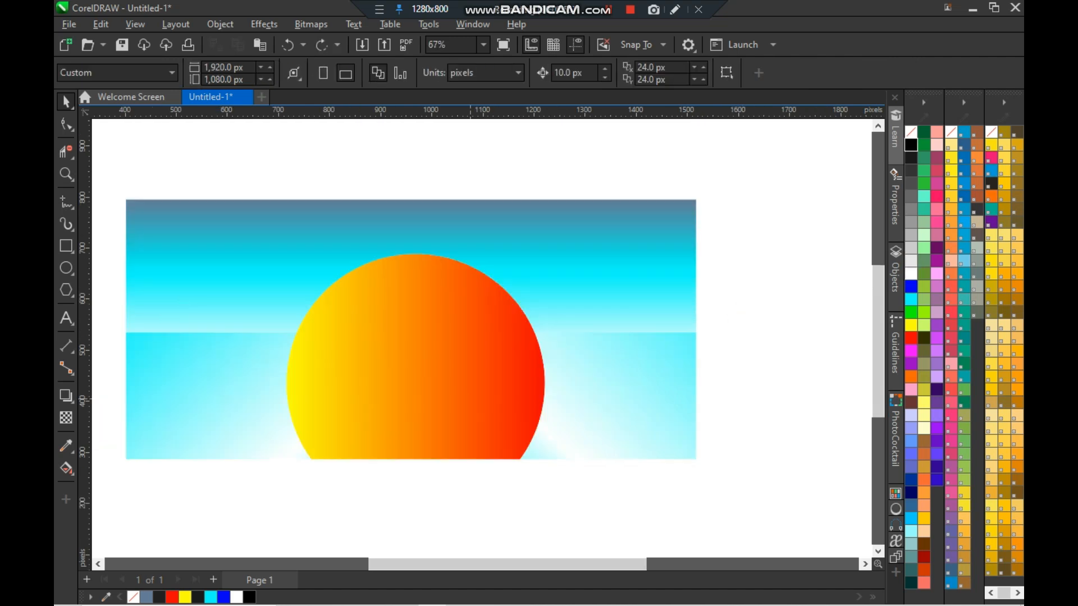
- Try enlarging the sun from its corner handle and undo the resize
{"action": "left_click", "coordinate": [463, 391]}
{"action": "left_click", "coordinate": [759, 341]}
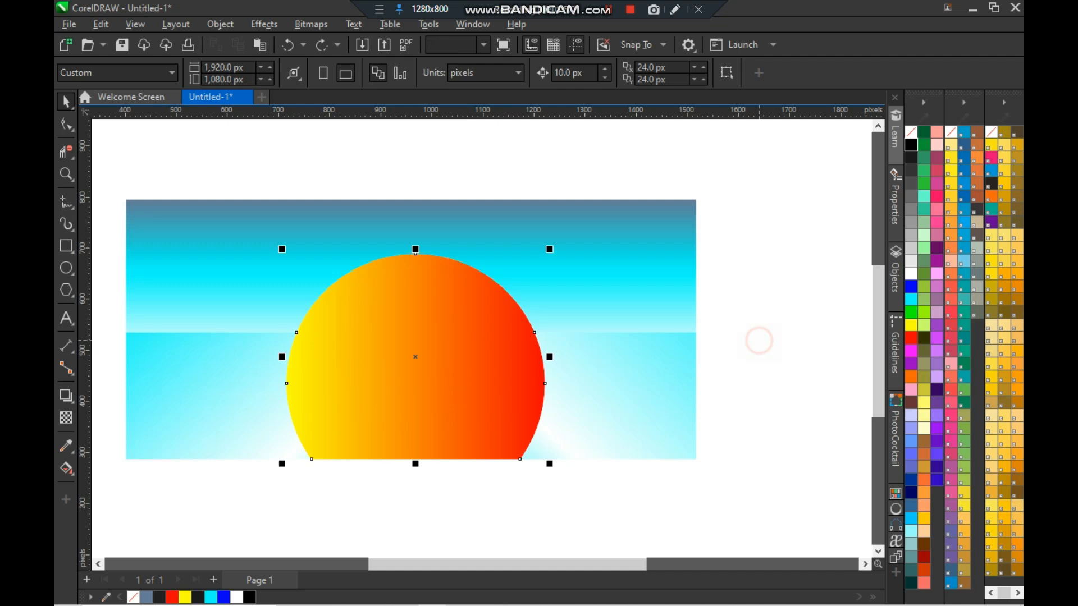
{"action": "left_click", "coordinate": [473, 417]}
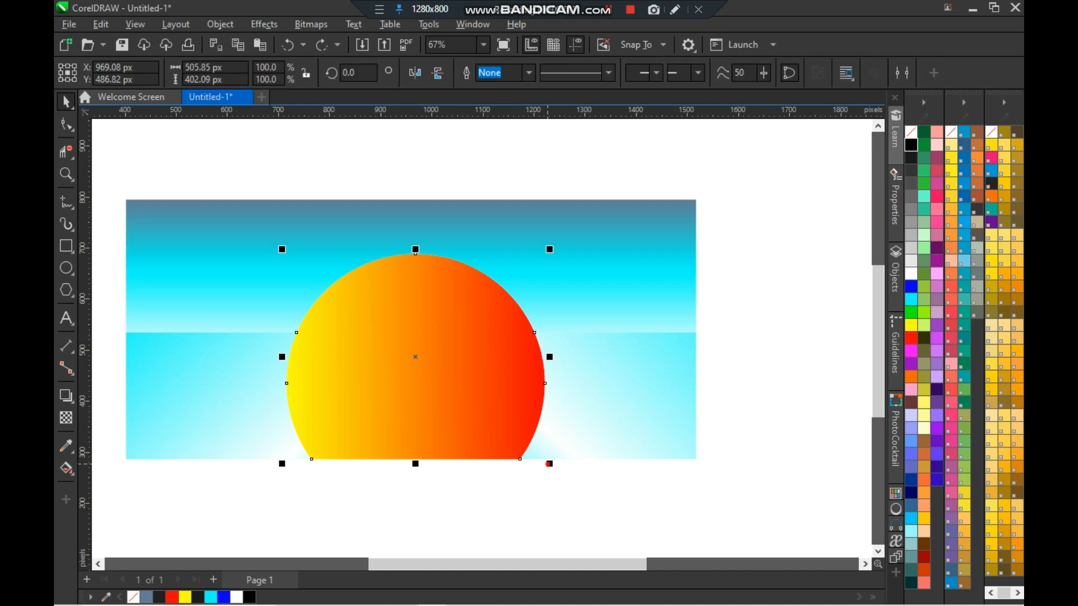
{"action": "mouse_move", "coordinate": [550, 464]}
{"action": "left_mouse_down"}
{"action": "mouse_move", "coordinate": [565, 453]}
{"action": "mouse_move", "coordinate": [555, 468]}
{"action": "mouse_move", "coordinate": [544, 459]}
{"action": "left_mouse_up"}
{"action": "key", "text": "ctrl+z"}
{"action": "key", "text": "ctrl+z"}
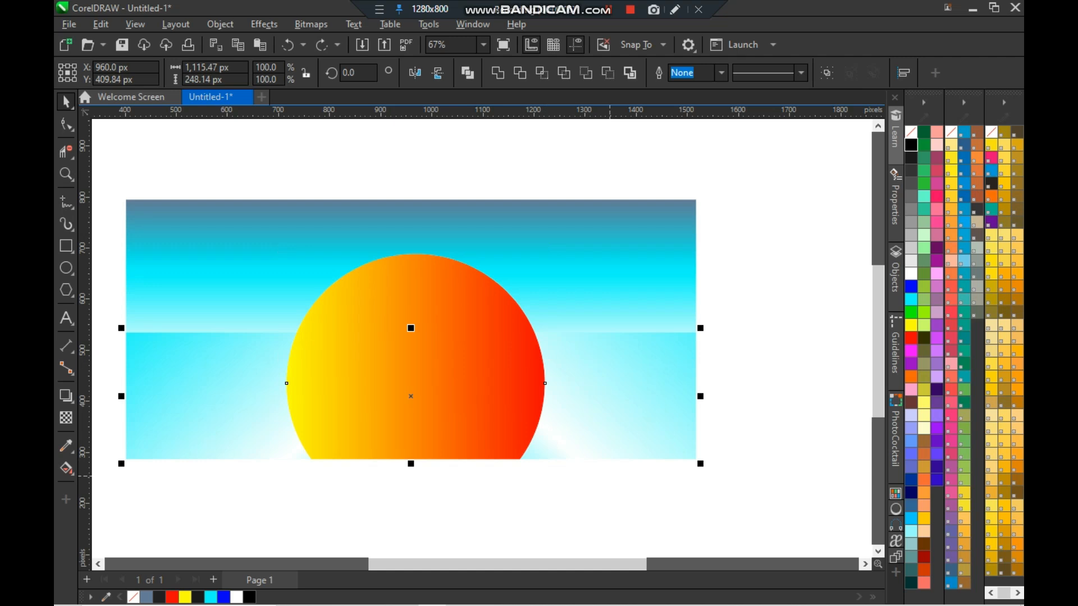
{"action": "left_click", "coordinate": [609, 476]}
{"action": "left_click", "coordinate": [457, 362]}
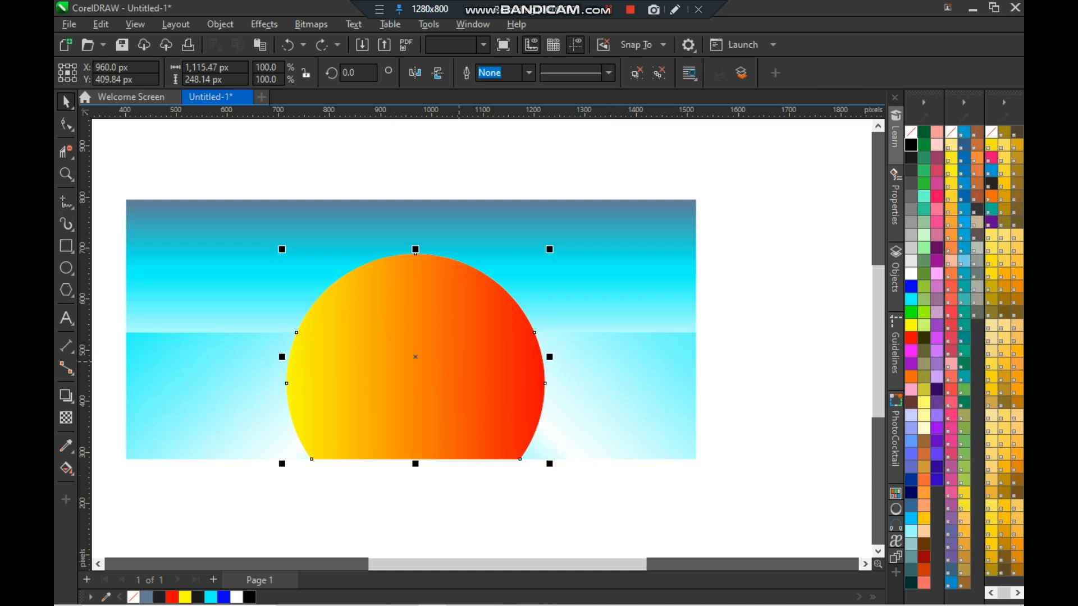
{"action": "left_click", "coordinate": [635, 378]}
{"action": "left_click", "coordinate": [765, 344]}
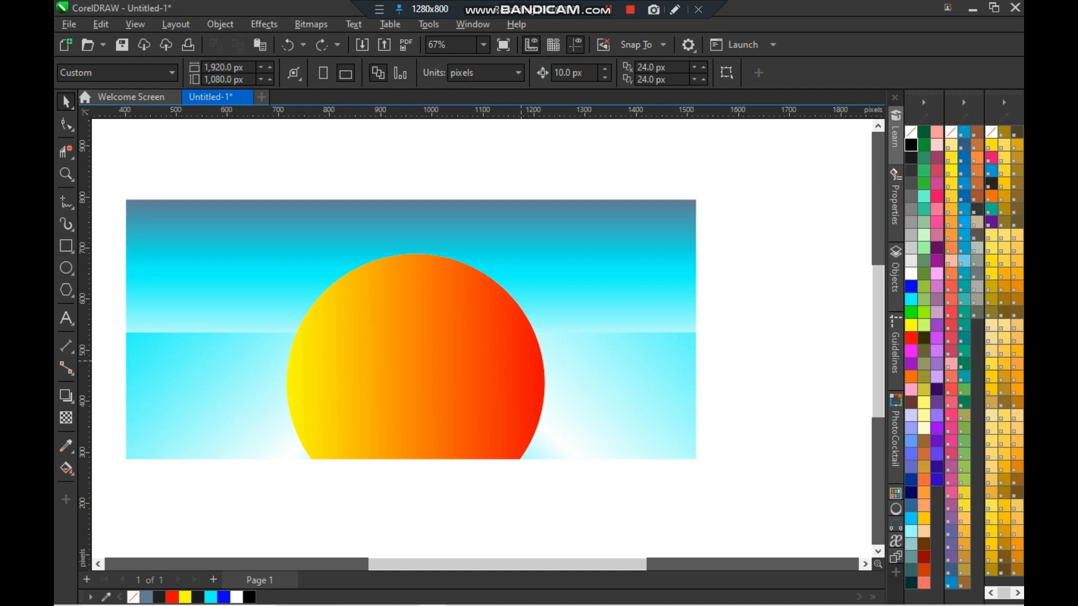
- Select all pieces of the sunset artwork and delete them to clear the page
{"action": "left_click", "coordinate": [546, 264]}
{"action": "left_click", "coordinate": [765, 310]}
{"action": "left_click", "coordinate": [294, 218]}
{"action": "left_click", "coordinate": [337, 142]}
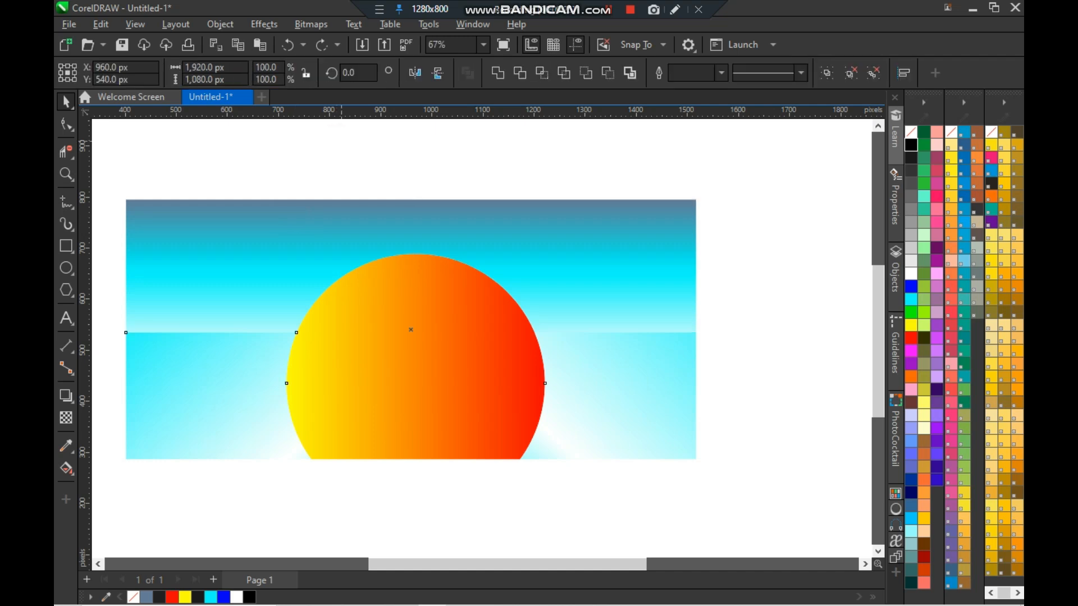
{"action": "key", "text": "Delete"}
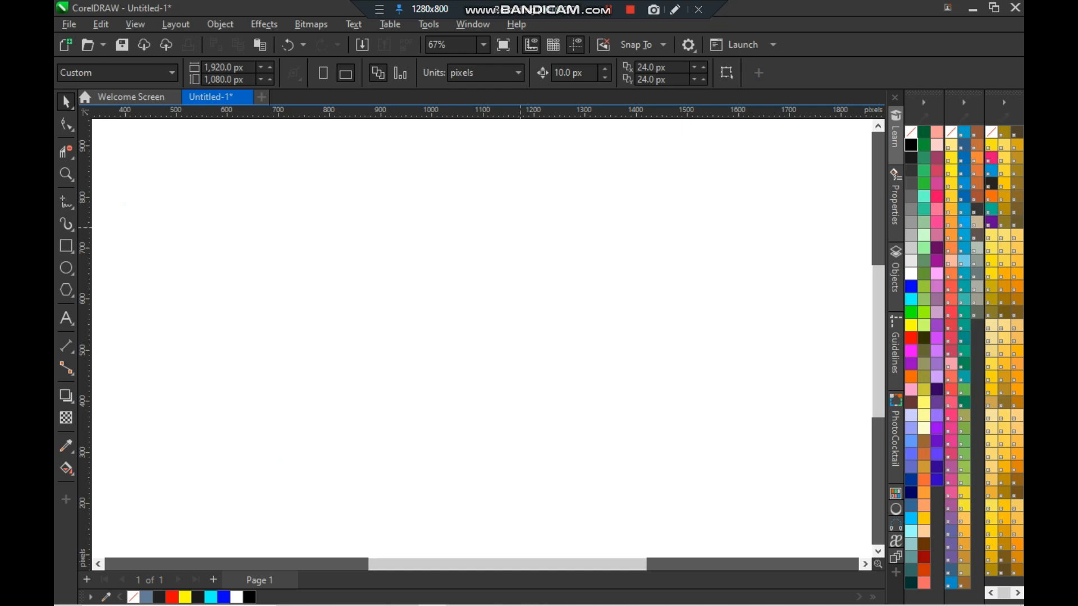
- Create a page-sized rectangle frame and fit the whole page in view
{"action": "scroll", "coordinate": [521, 229], "scroll_direction": "down", "scroll_amount": 1}
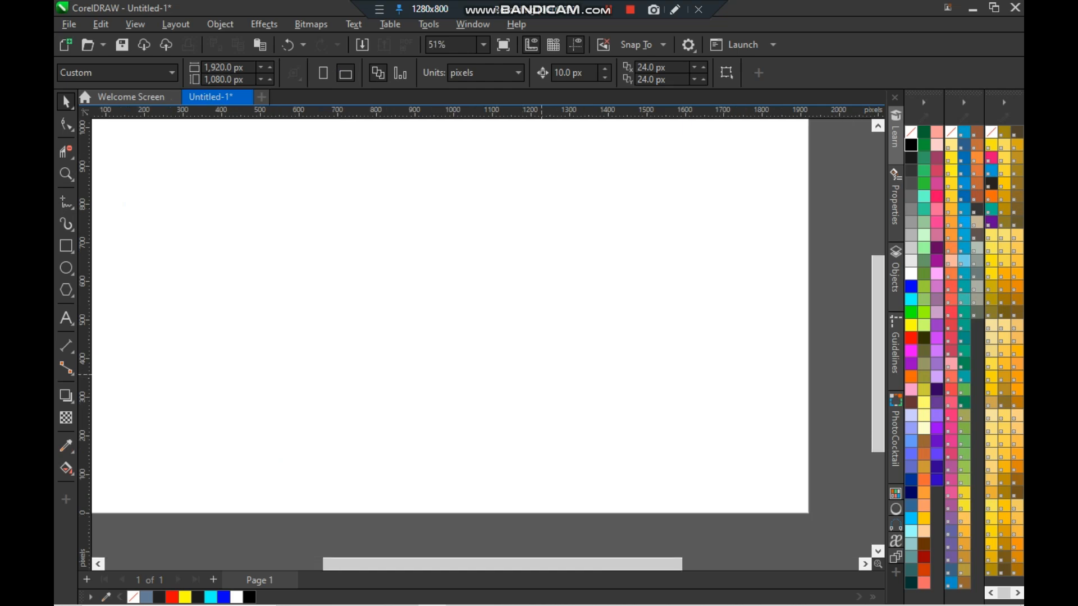
{"action": "double_click", "coordinate": [65, 246]}
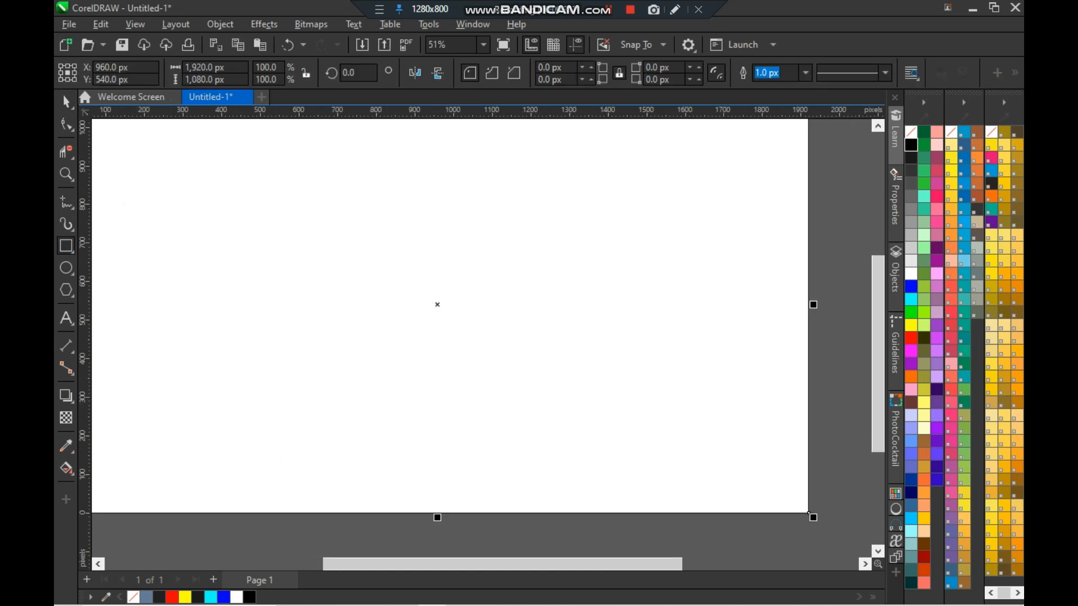
{"action": "key", "text": "F4"}
{"action": "scroll", "coordinate": [347, 289], "scroll_direction": "down", "scroll_amount": 1}
{"action": "key", "text": "space"}
{"action": "left_click", "coordinate": [348, 235]}
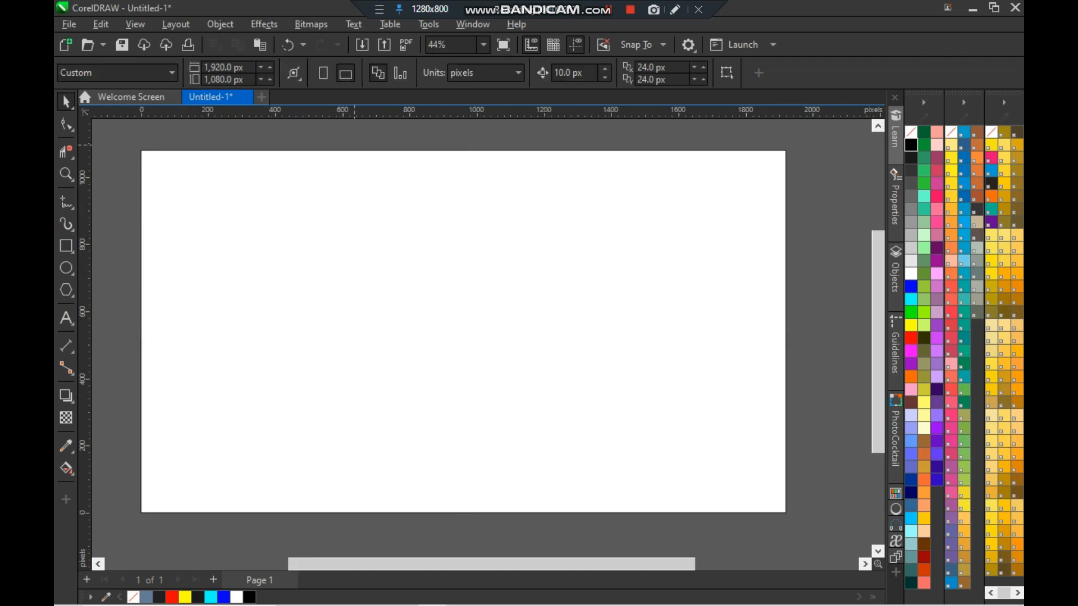
- Draw a small ellipse about 18 × 25 px near the page's top-left corner
{"action": "left_click", "coordinate": [66, 174]}
{"action": "left_click", "coordinate": [71, 179]}
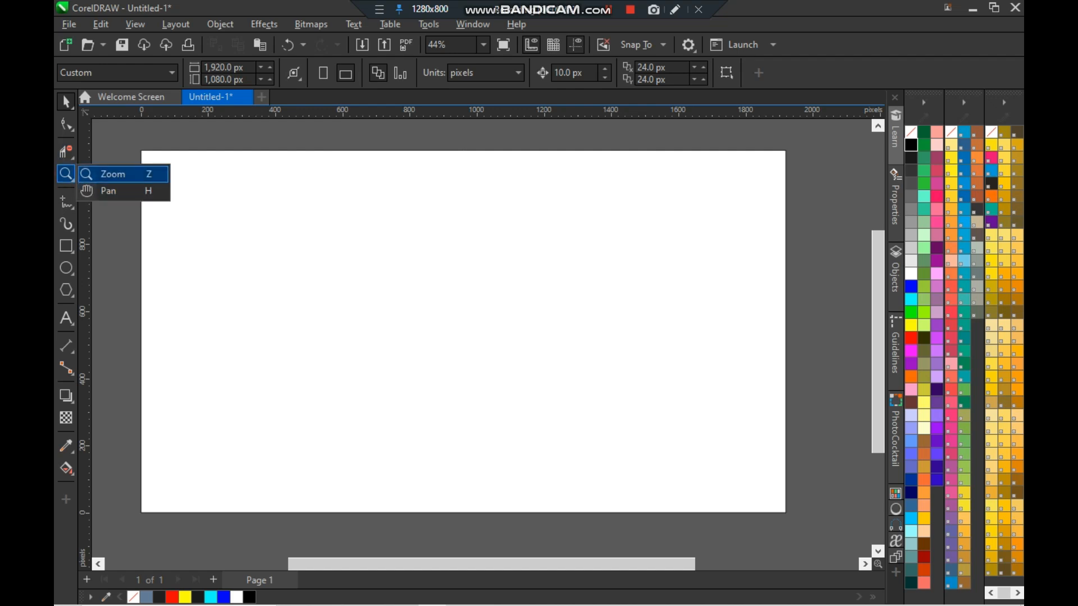
{"action": "left_click", "coordinate": [112, 174]}
{"action": "left_click", "coordinate": [279, 238]}
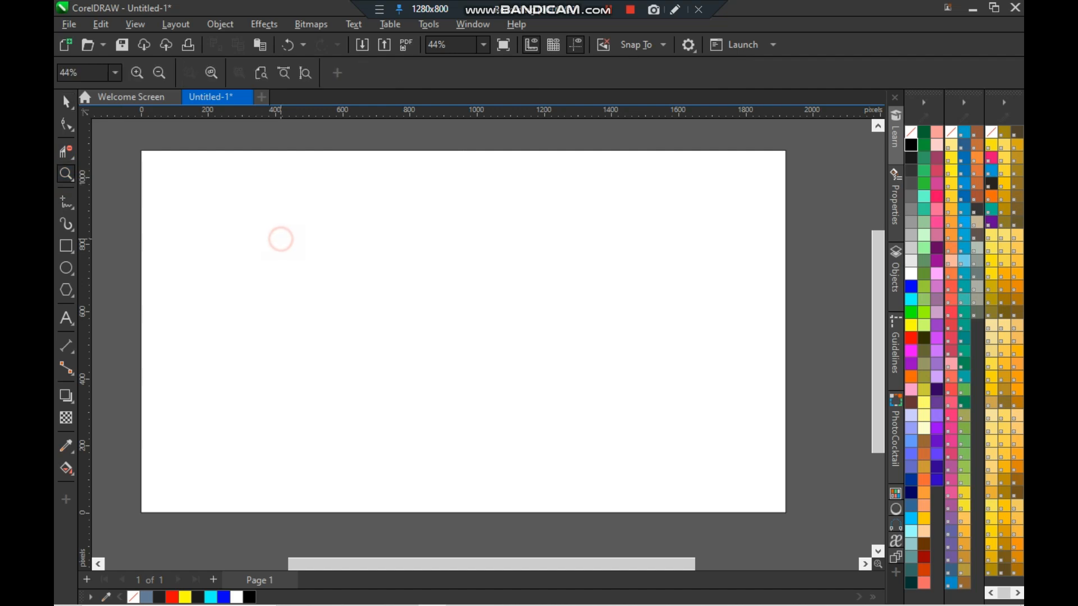
{"action": "left_click", "coordinate": [312, 265]}
{"action": "left_click", "coordinate": [66, 268]}
{"action": "left_click_drag", "start_coordinate": [295, 191], "coordinate": [320, 227]}
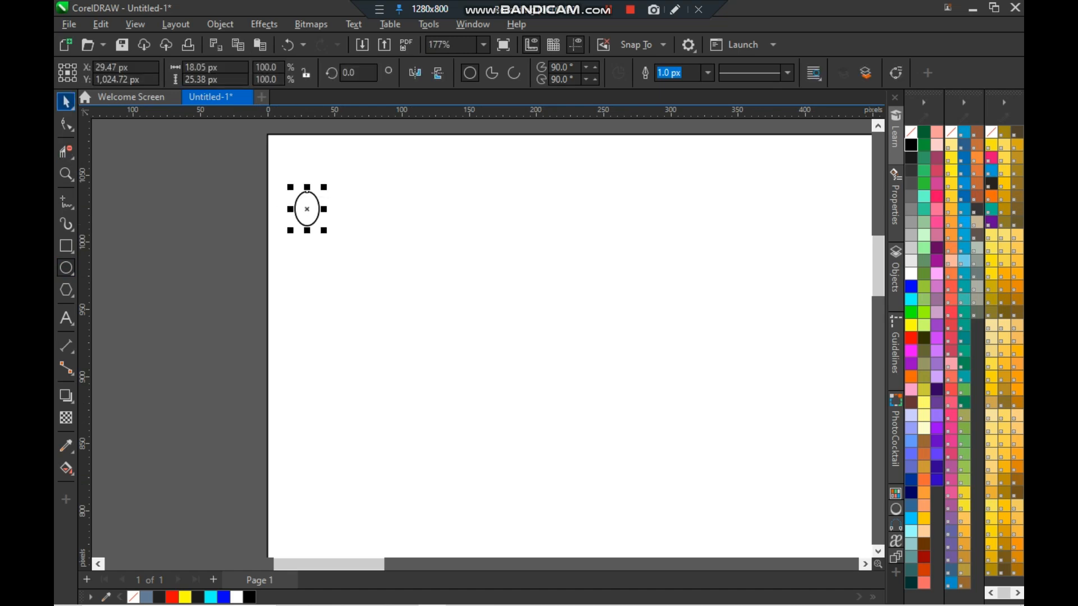
- Zoom in closely on the small ellipse and return to a whole-page view
{"action": "left_click", "coordinate": [66, 174]}
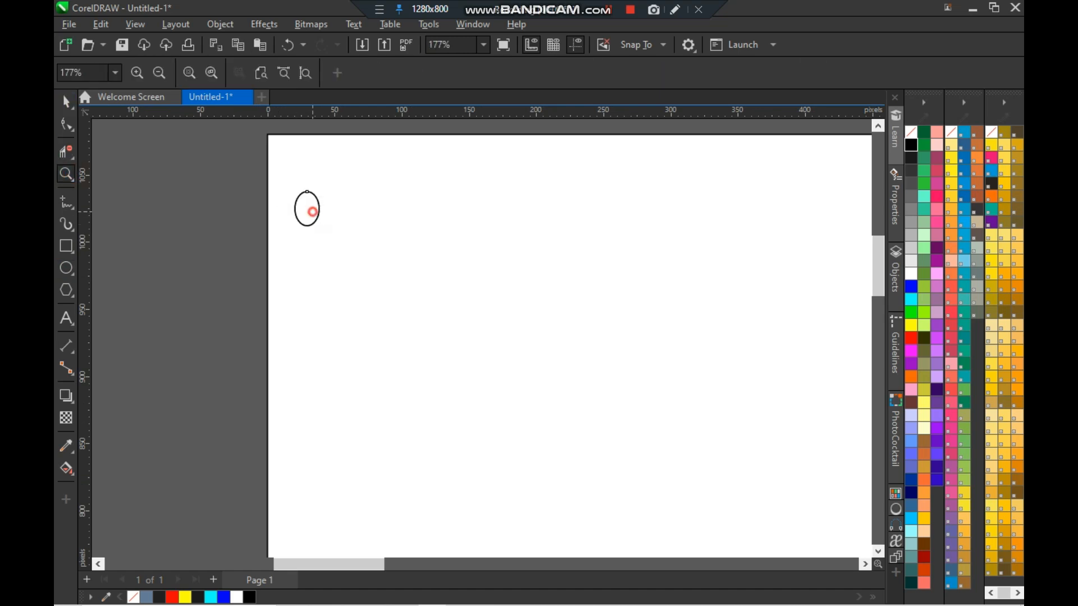
{"action": "left_click", "coordinate": [312, 211]}
{"action": "left_click", "coordinate": [468, 336]}
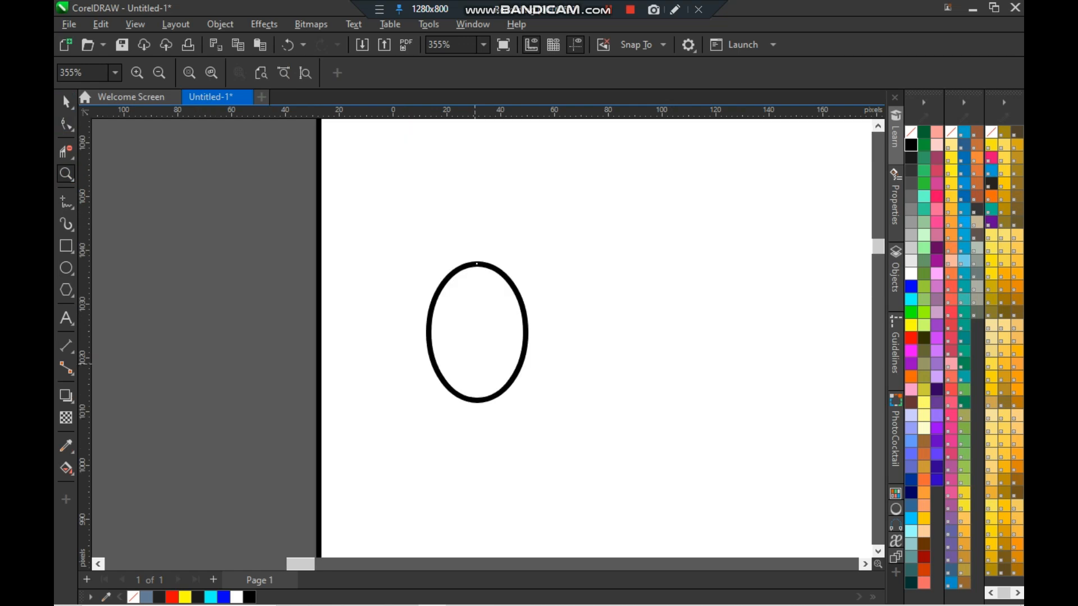
{"action": "left_click", "coordinate": [465, 330]}
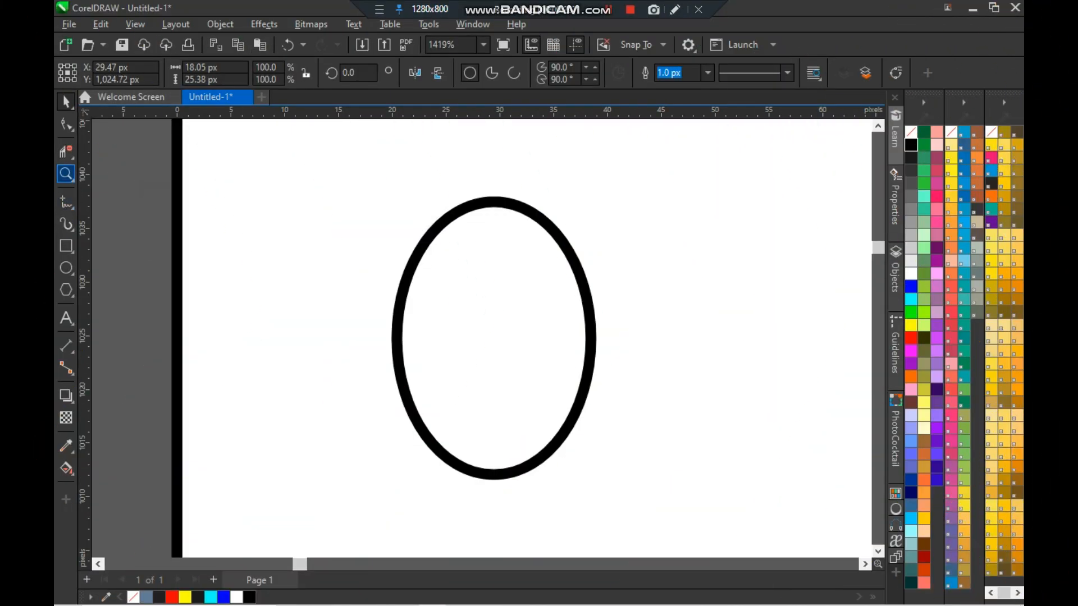
{"action": "left_click", "coordinate": [66, 174]}
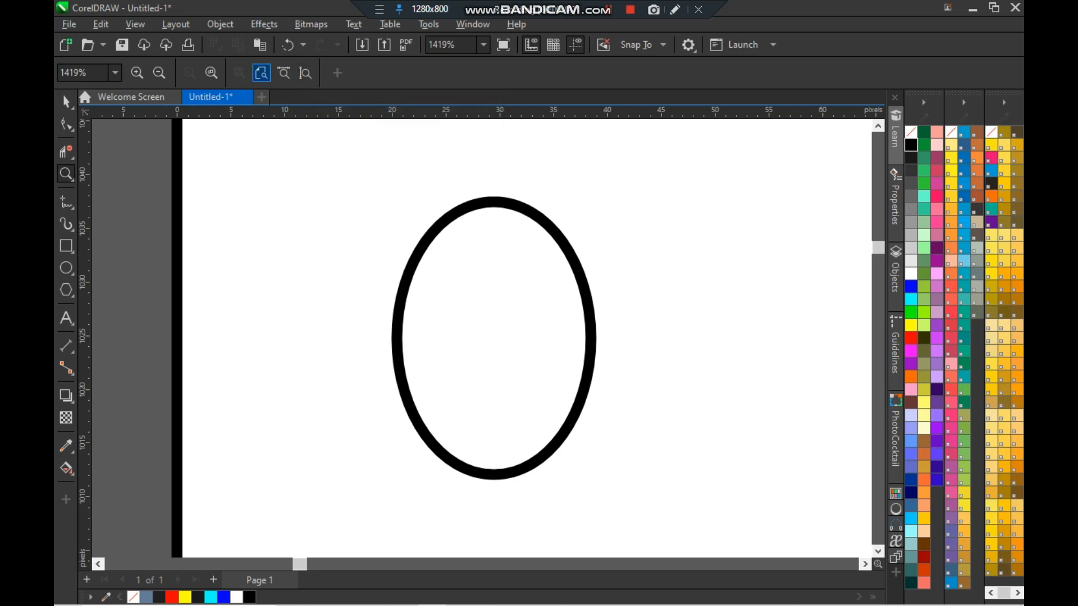
{"action": "left_click", "coordinate": [261, 72]}
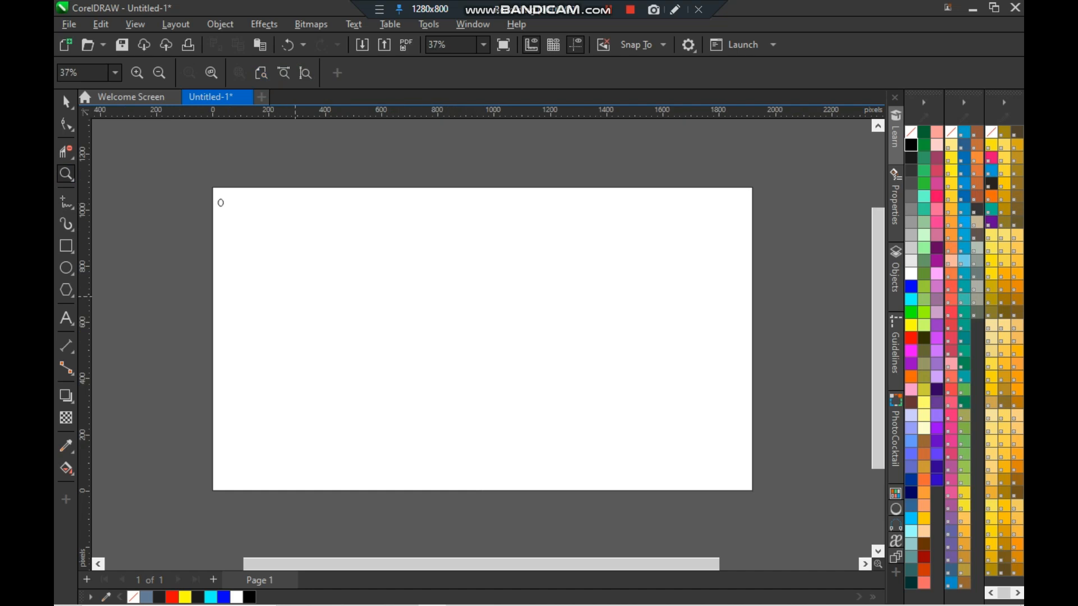
{"action": "left_click", "coordinate": [284, 72]}
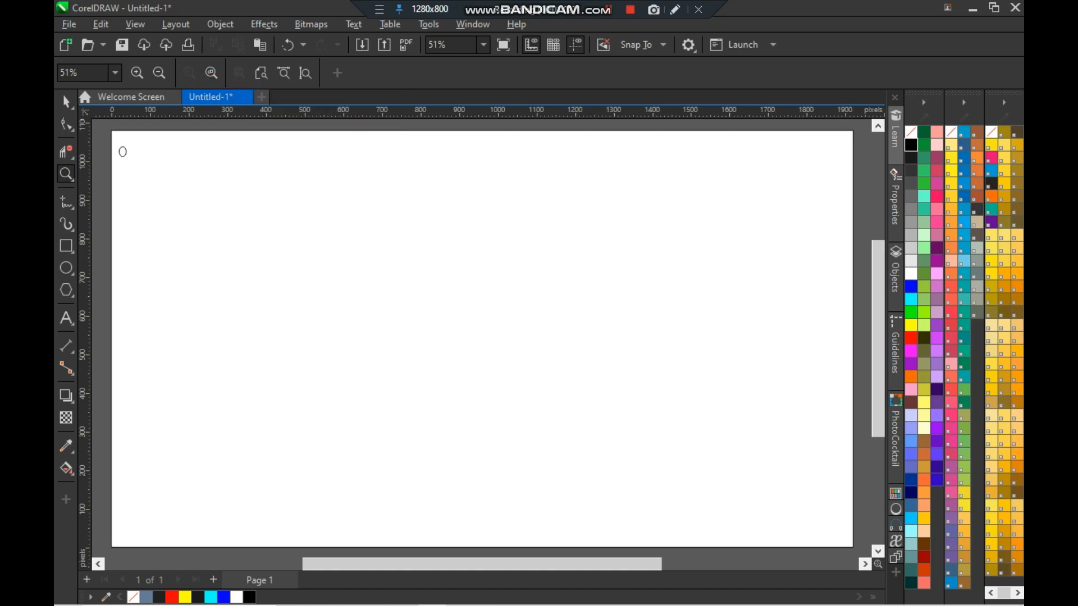
- Draw two tall rectangles outside the page, about 209 × 418 px on the left and 236 × 458 px on the right
{"action": "scroll", "coordinate": [364, 230], "scroll_direction": "down", "scroll_amount": 4}
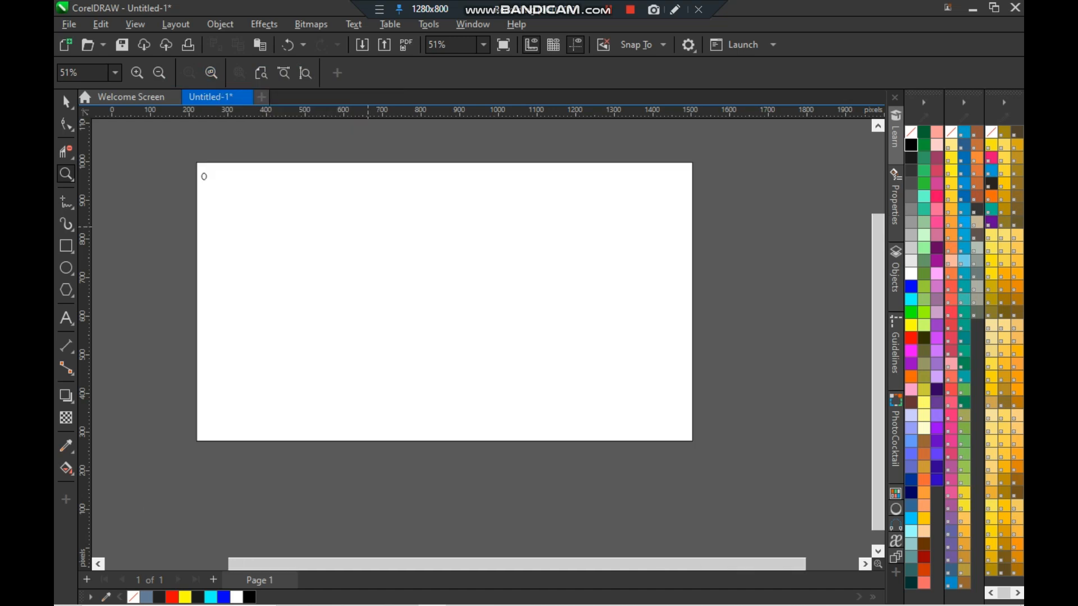
{"action": "key", "text": "space"}
{"action": "left_click", "coordinate": [59, 254]}
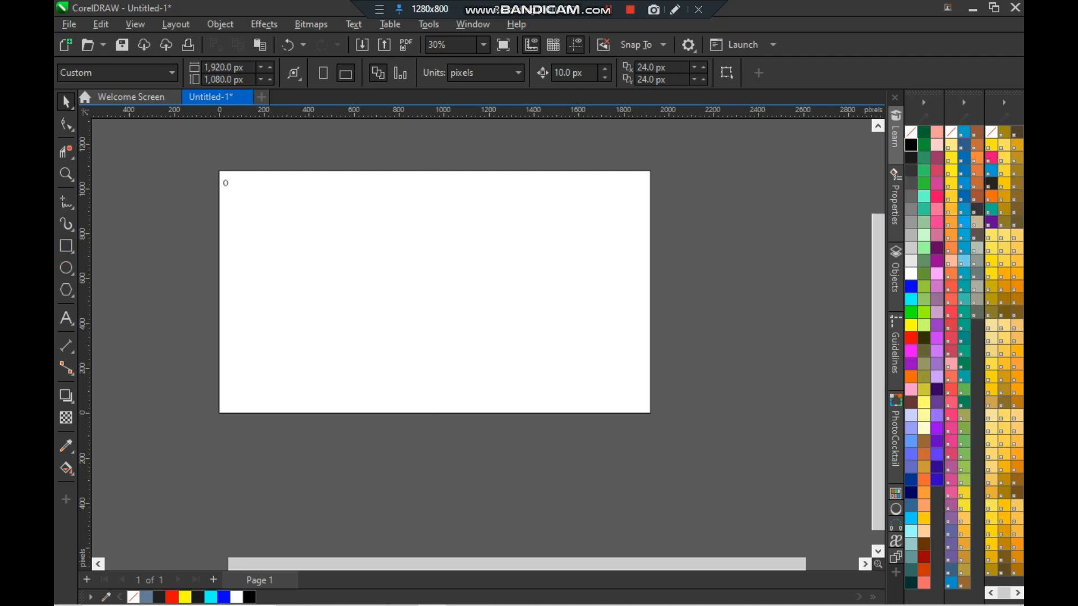
{"action": "left_click_drag", "start_coordinate": [120, 226], "coordinate": [168, 321]}
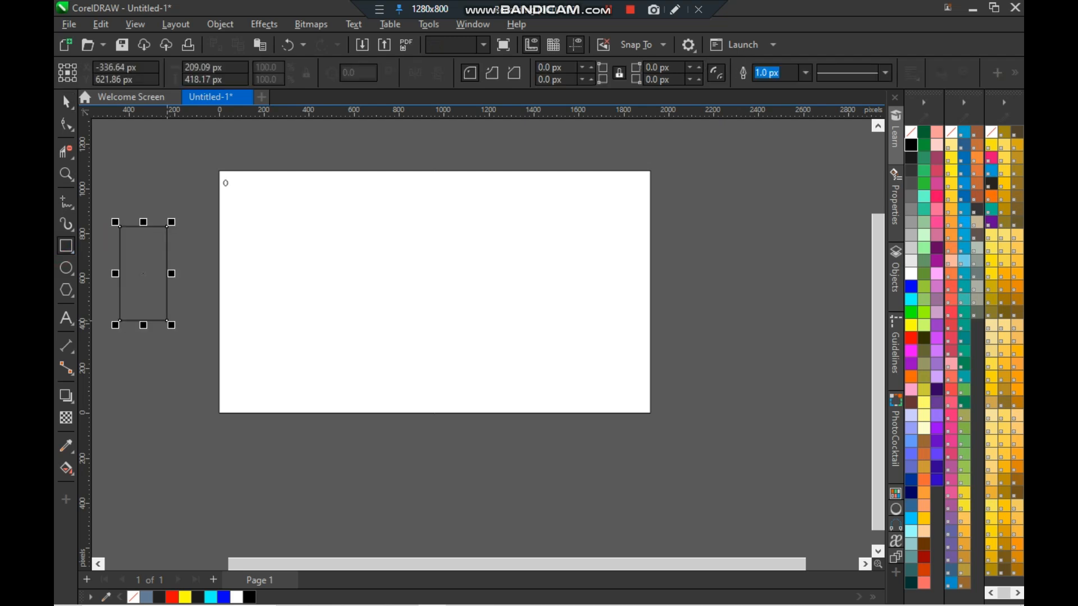
{"action": "left_click_drag", "start_coordinate": [699, 315], "coordinate": [752, 418]}
- Delete the rectangle to the left of the page
{"action": "scroll", "coordinate": [501, 314], "scroll_direction": "up", "scroll_amount": 3}
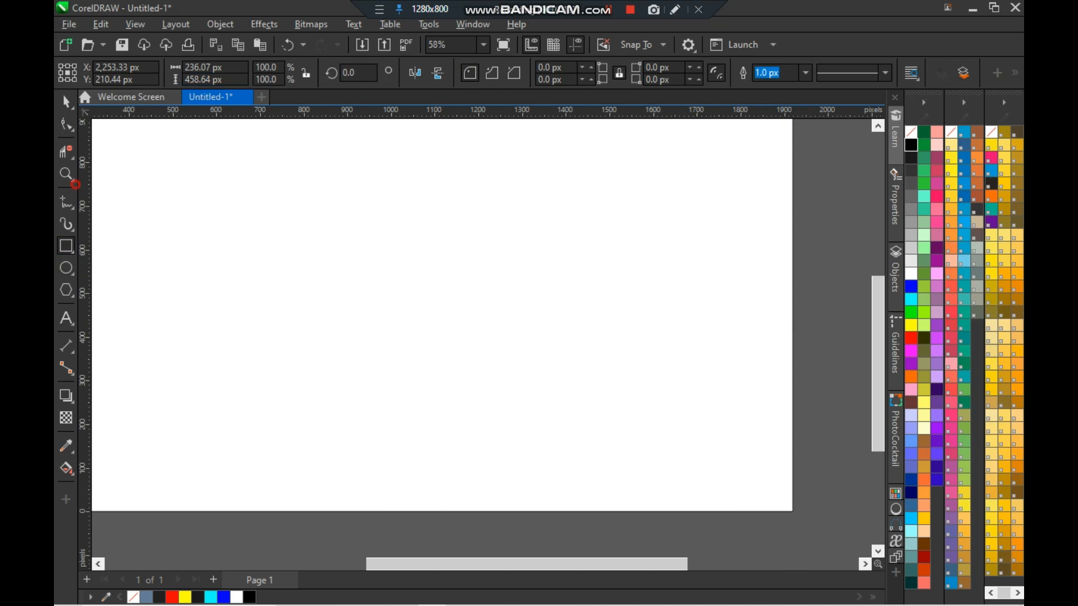
{"action": "left_click", "coordinate": [66, 175]}
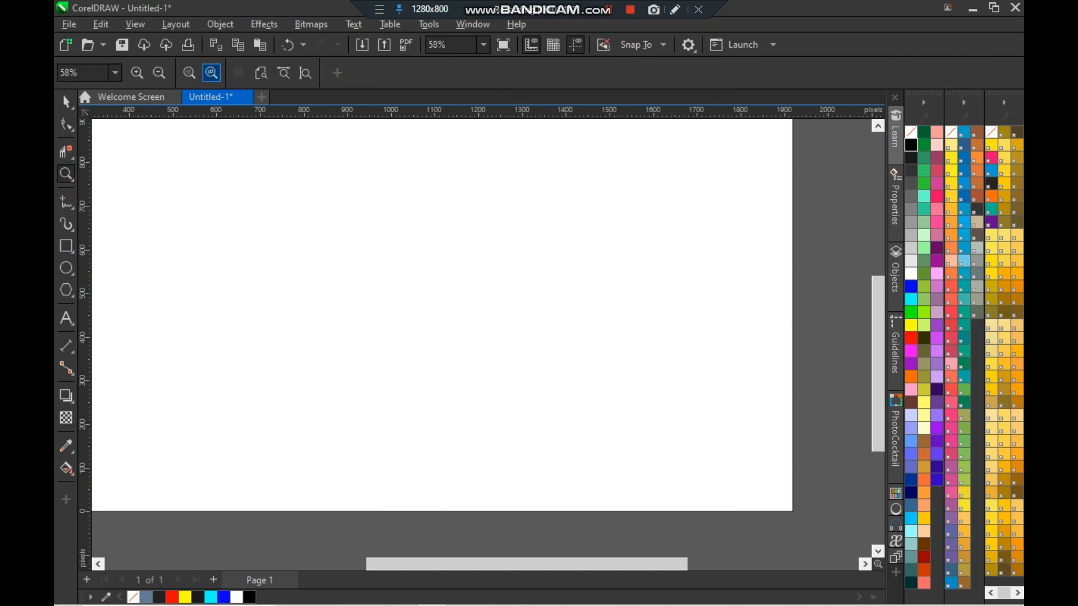
{"action": "left_click", "coordinate": [212, 72]}
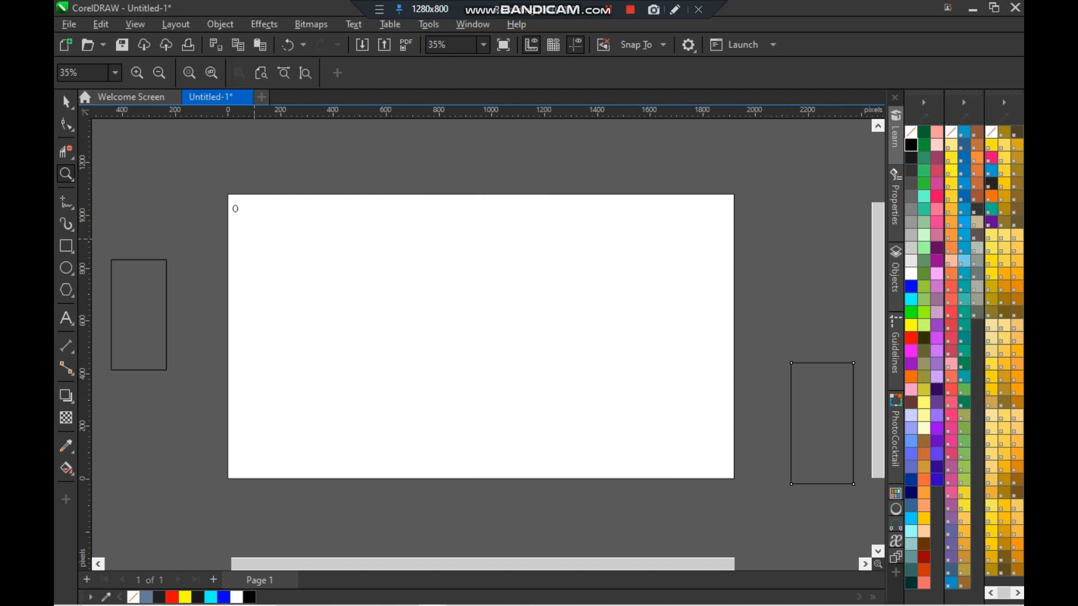
{"action": "left_click", "coordinate": [66, 102]}
{"action": "left_click", "coordinate": [135, 325]}
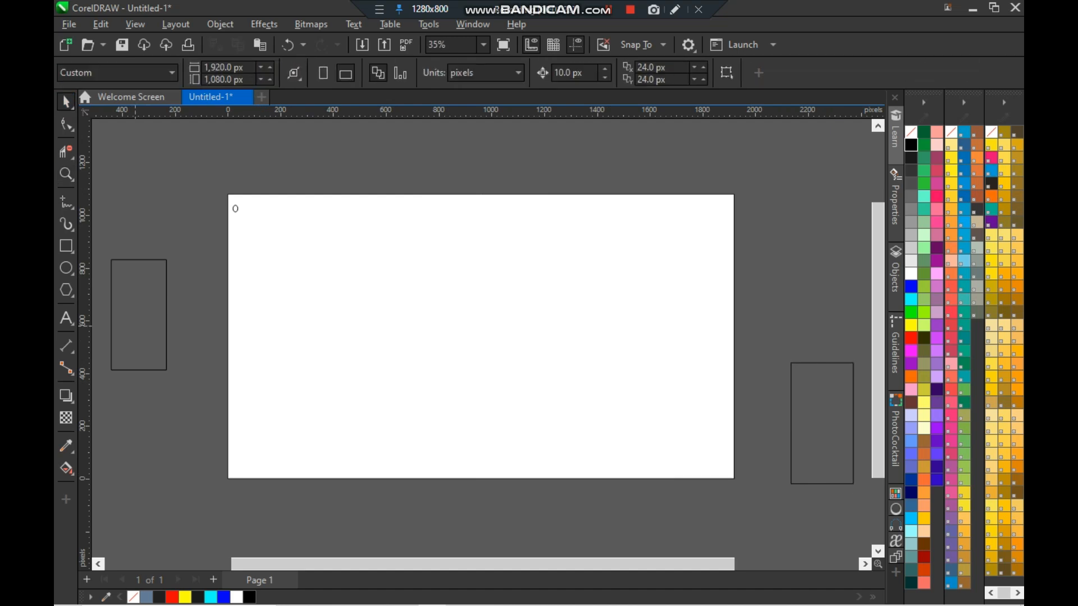
{"action": "left_click_drag", "start_coordinate": [98, 238], "coordinate": [214, 421]}
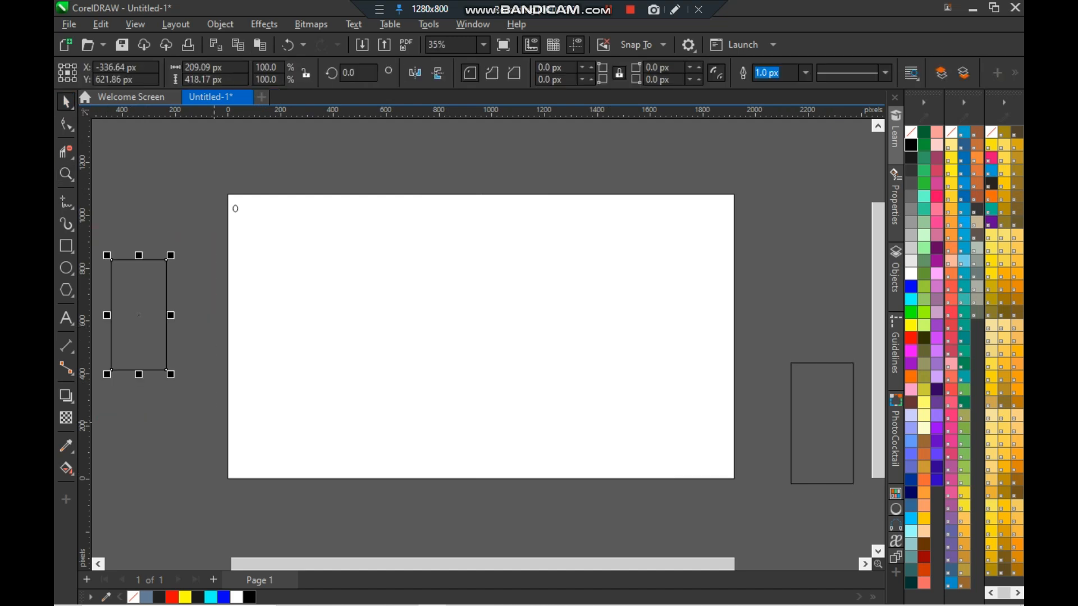
{"action": "key", "text": "Delete"}
- Select everything in the drawing and delete it
{"action": "scroll", "coordinate": [782, 333], "scroll_direction": "right", "scroll_amount": 3}
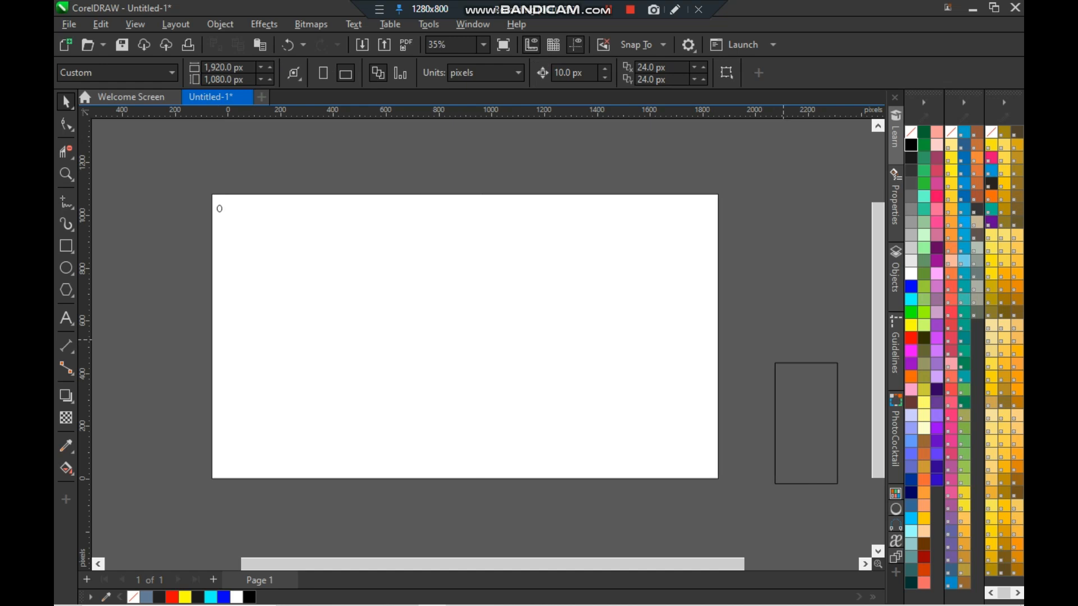
{"action": "left_click", "coordinate": [806, 443]}
{"action": "key", "text": "ctrl+a"}
{"action": "key", "text": "Delete"}
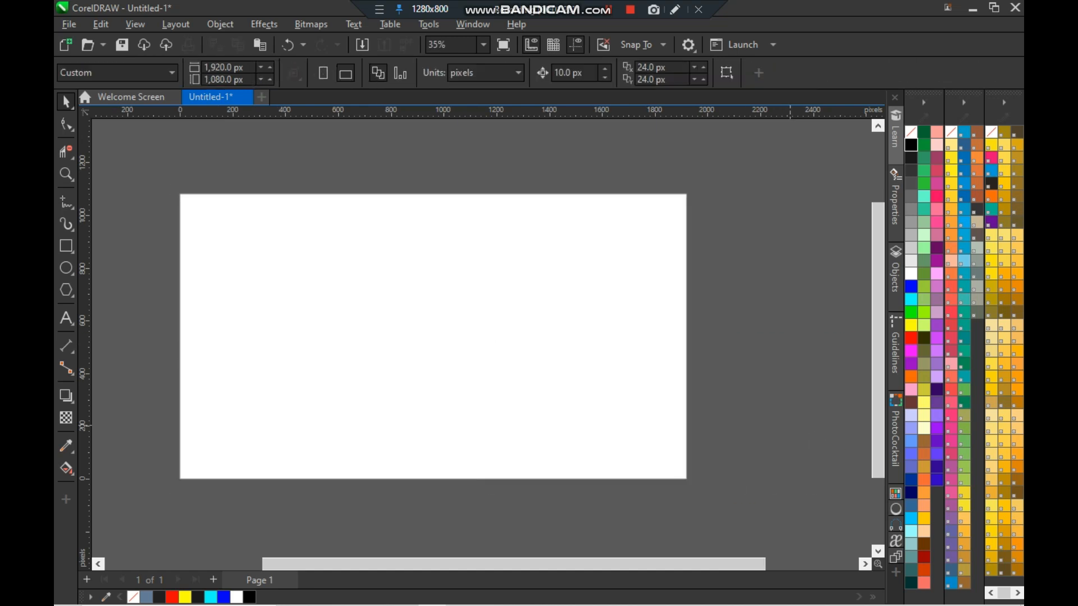
- Create a rectangle matching the page size of 1,920 × 1,080 px and fit it in view
{"action": "key", "text": "F6"}
{"action": "left_click", "coordinate": [75, 252]}
{"action": "left_click", "coordinate": [120, 246]}
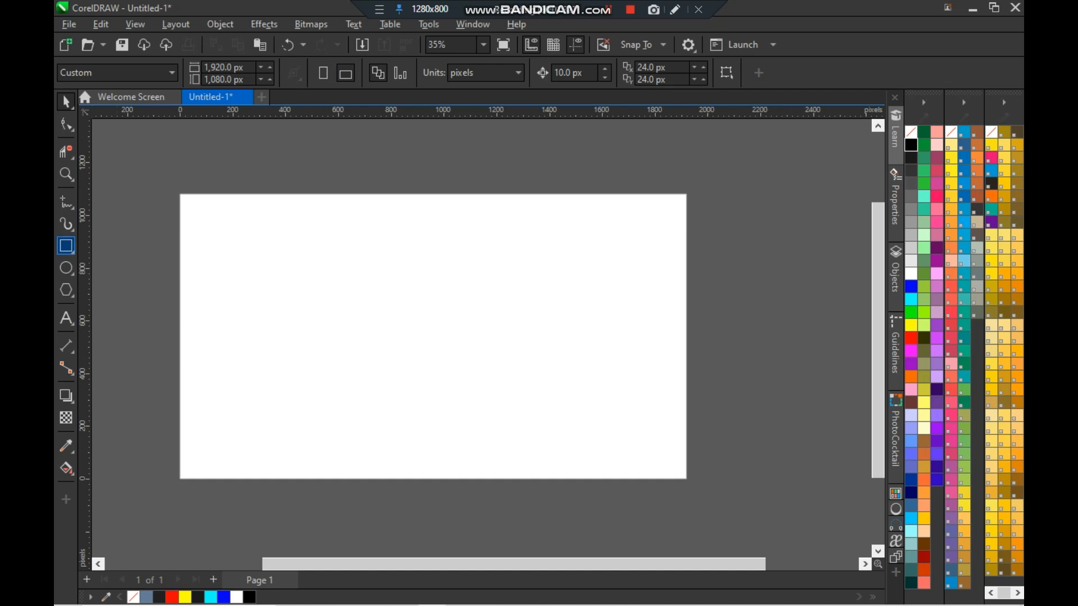
{"action": "double_click", "coordinate": [66, 246]}
{"action": "key", "text": "F4"}
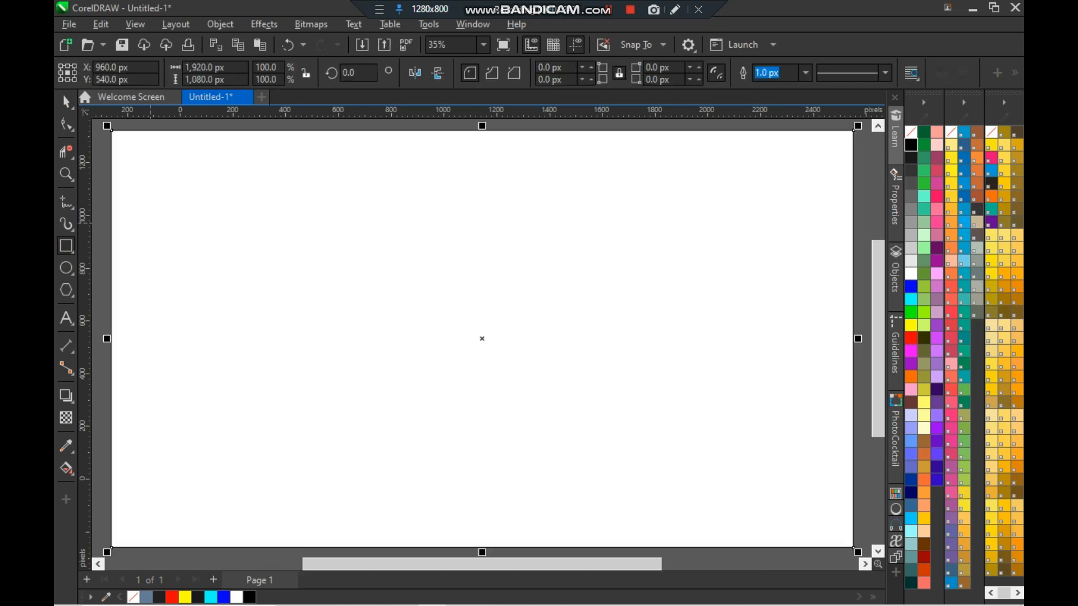
- Draw a rectangle about 201 × 228 px near the page's upper-left area and deselect it
{"action": "scroll", "coordinate": [203, 261], "scroll_direction": "down", "scroll_amount": 1}
{"action": "left_click", "coordinate": [107, 229]}
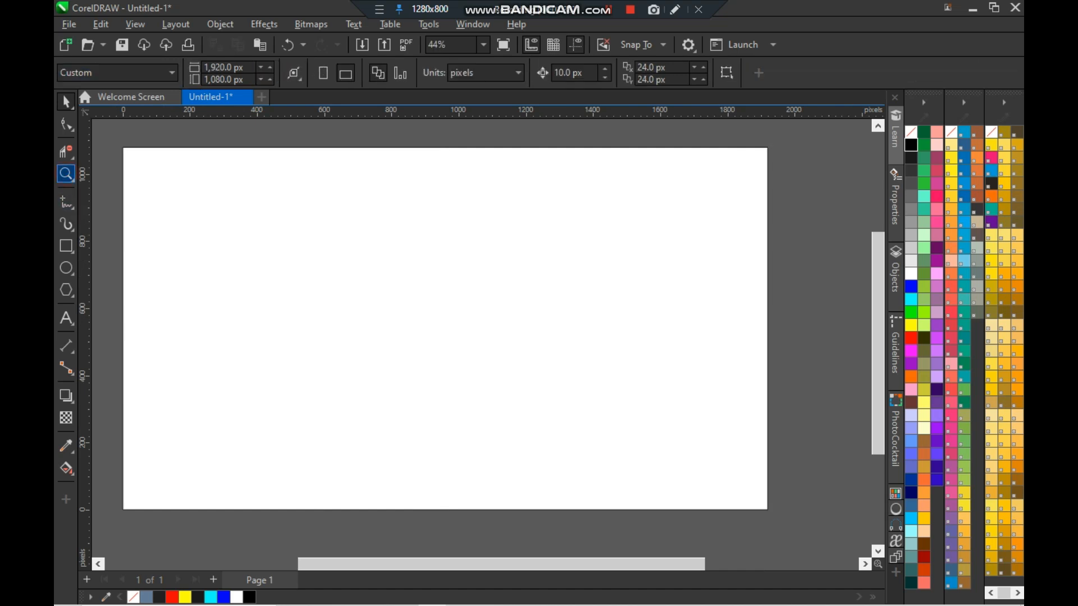
{"action": "left_click", "coordinate": [67, 176]}
{"action": "left_click", "coordinate": [110, 191]}
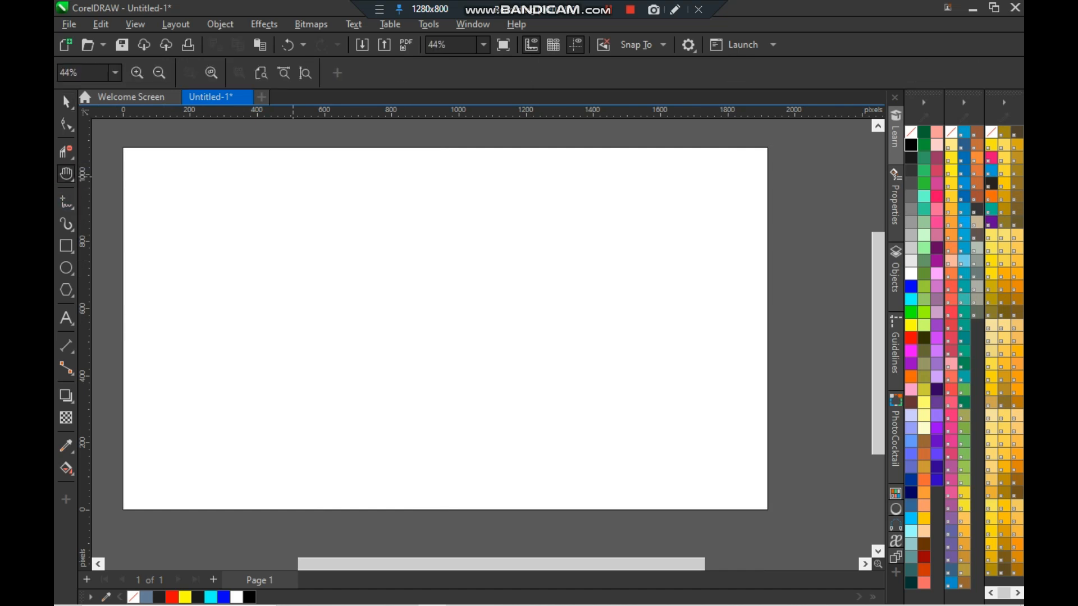
{"action": "left_click_drag", "start_coordinate": [345, 218], "coordinate": [364, 274]}
{"action": "left_click_drag", "start_coordinate": [376, 337], "coordinate": [363, 297]}
{"action": "left_click", "coordinate": [66, 246]}
{"action": "left_click_drag", "start_coordinate": [270, 210], "coordinate": [338, 286]}
{"action": "key", "text": "space"}
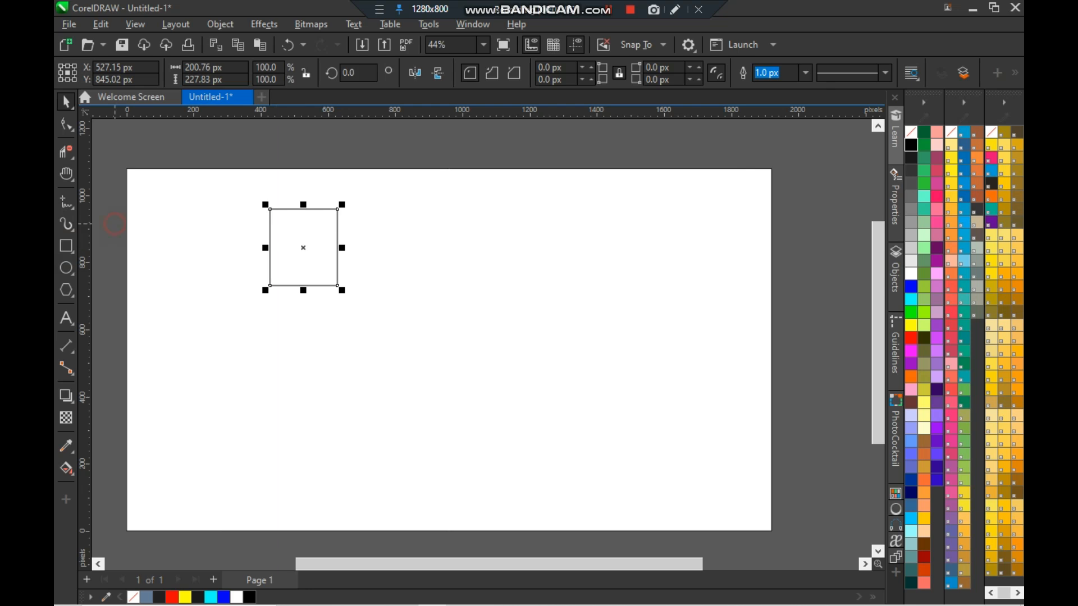
{"action": "key", "text": "Escape"}
{"action": "left_click", "coordinate": [66, 173]}
{"action": "left_click_drag", "start_coordinate": [298, 239], "coordinate": [321, 231]}
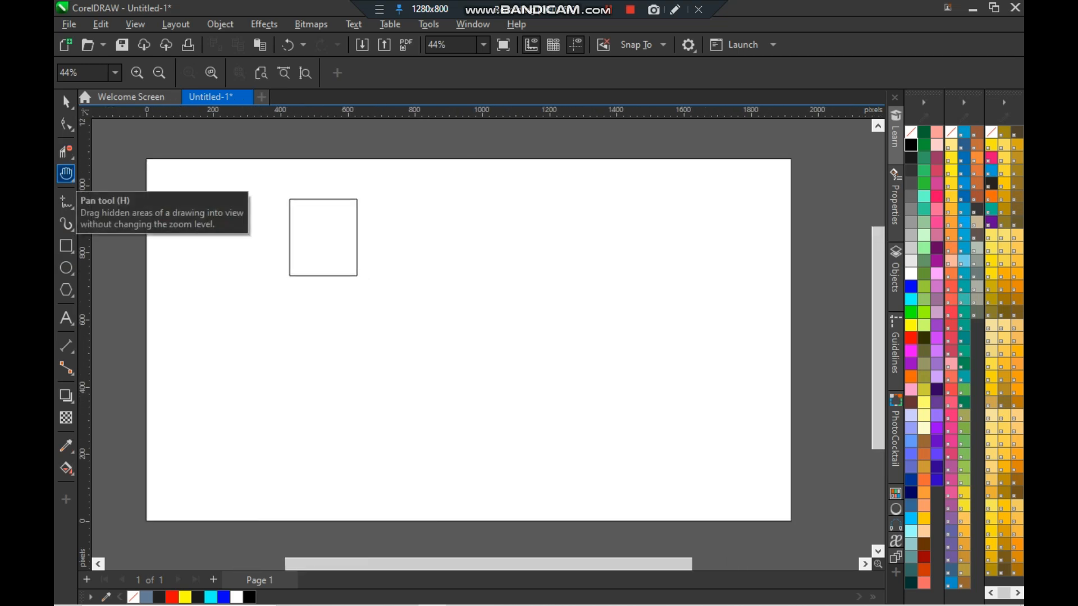
{"action": "left_click", "coordinate": [69, 177]}
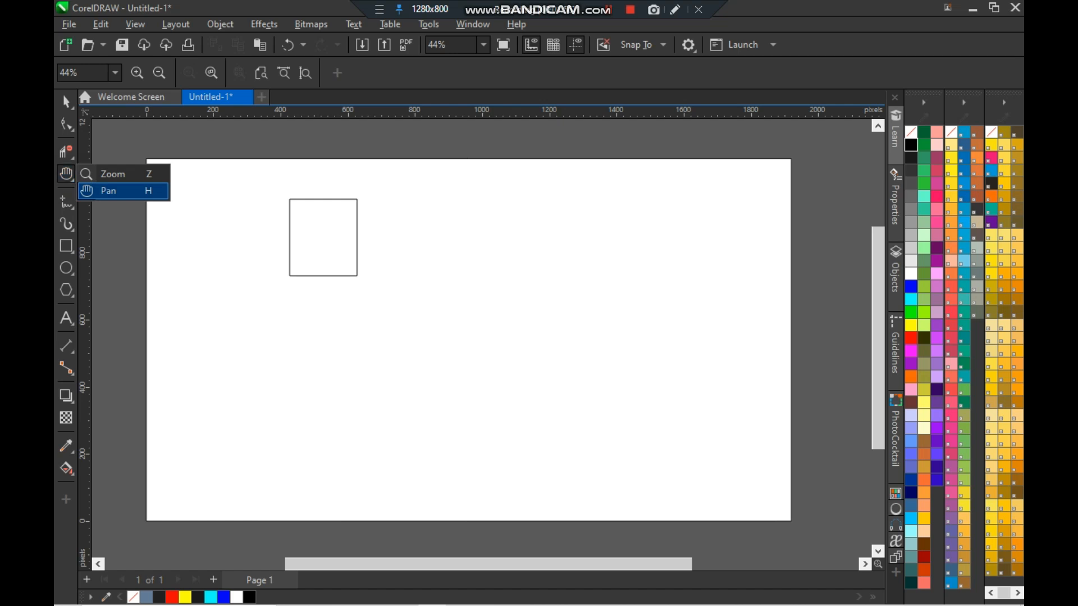
- Draw three straight line segments across the page with the Freehand tool
{"action": "left_click", "coordinate": [110, 191]}
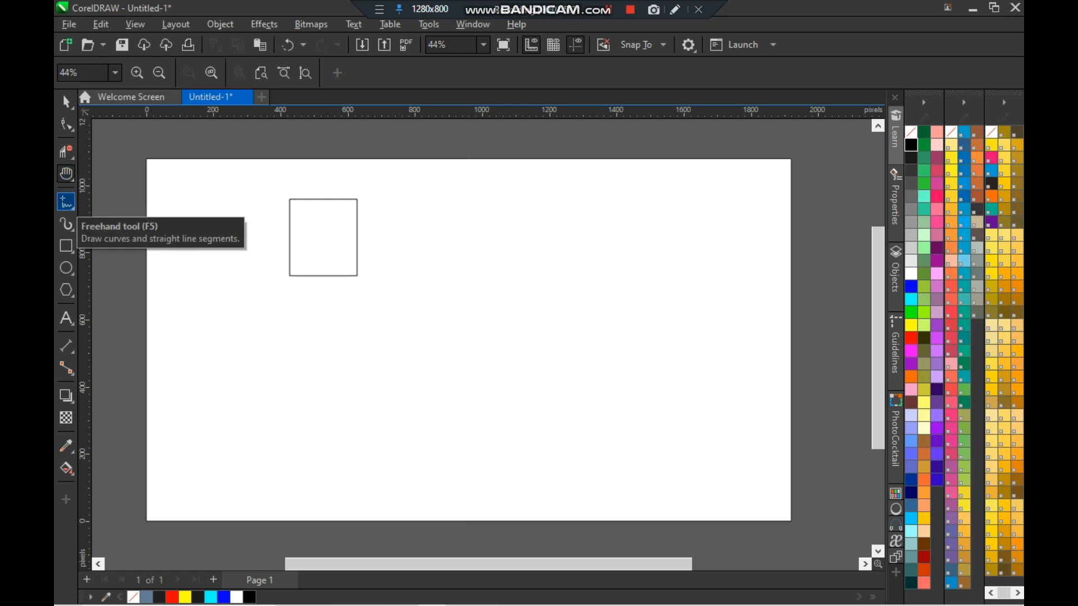
{"action": "left_click", "coordinate": [66, 203]}
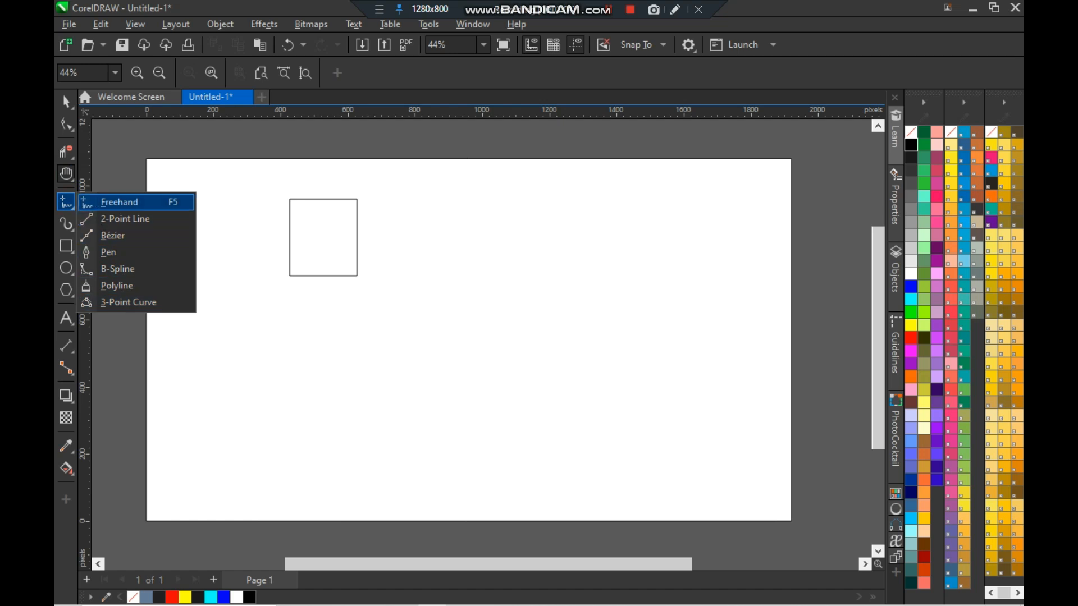
{"action": "left_click", "coordinate": [135, 202]}
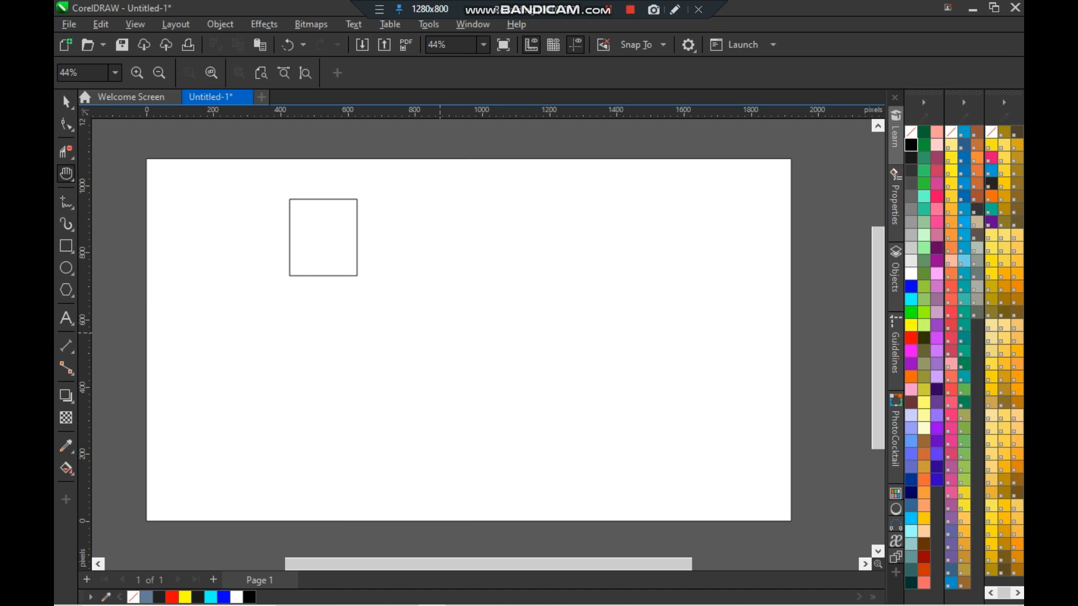
{"action": "key", "text": "F5"}
{"action": "left_click", "coordinate": [304, 362]}
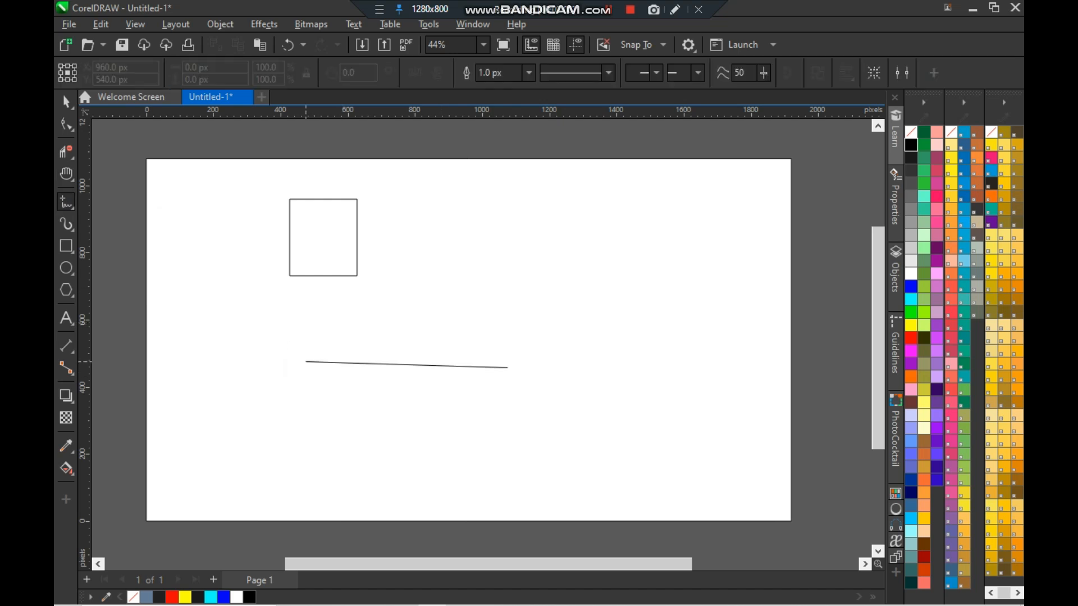
{"action": "left_click", "coordinate": [673, 368]}
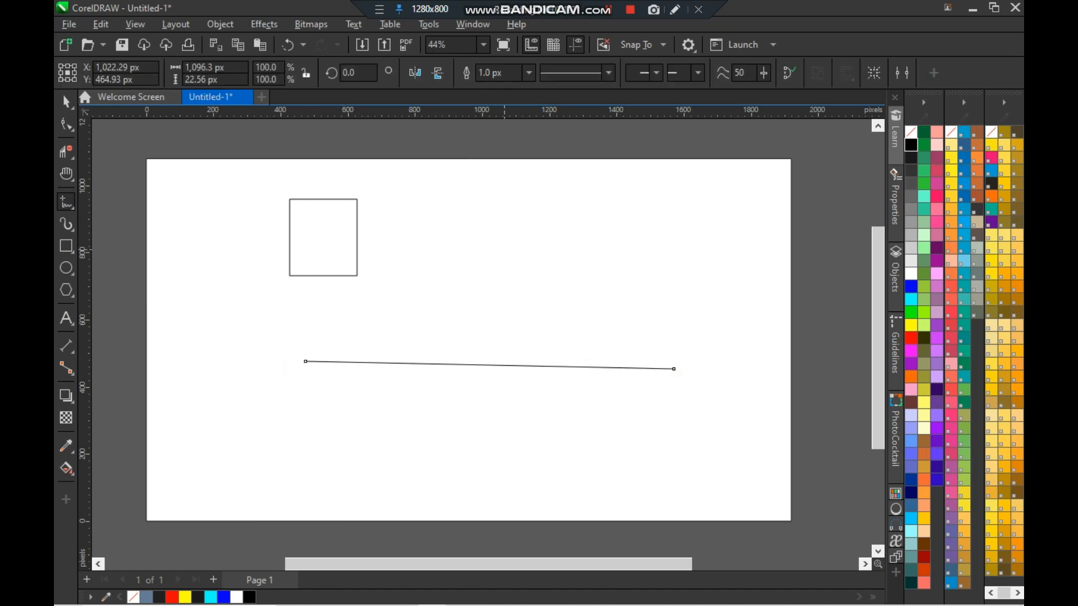
{"action": "left_click", "coordinate": [500, 227]}
{"action": "left_click", "coordinate": [581, 379]}
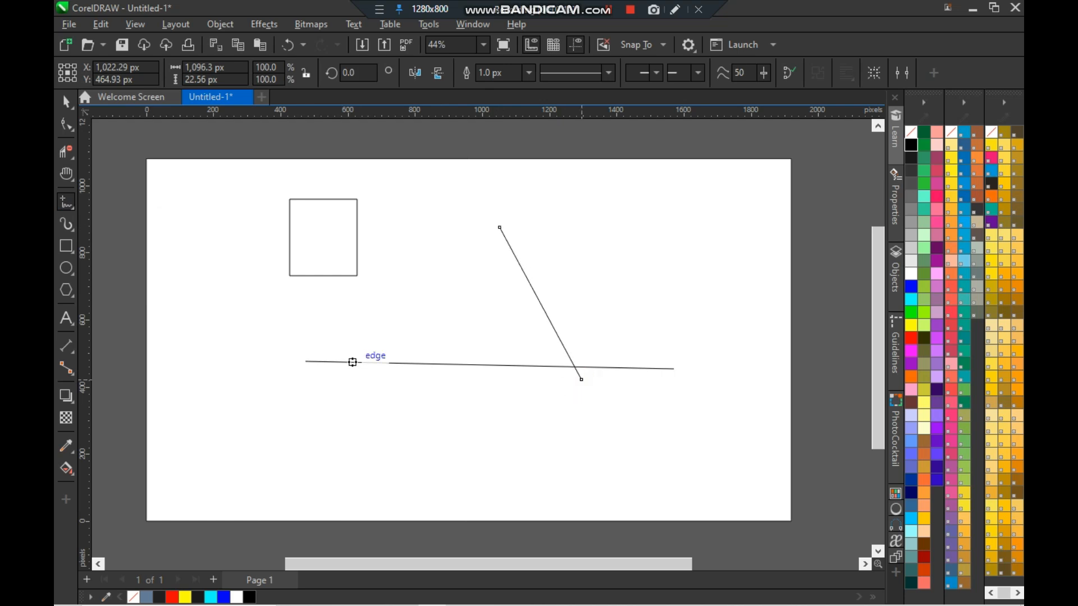
{"action": "left_click", "coordinate": [488, 288]}
{"action": "left_click", "coordinate": [310, 317]}
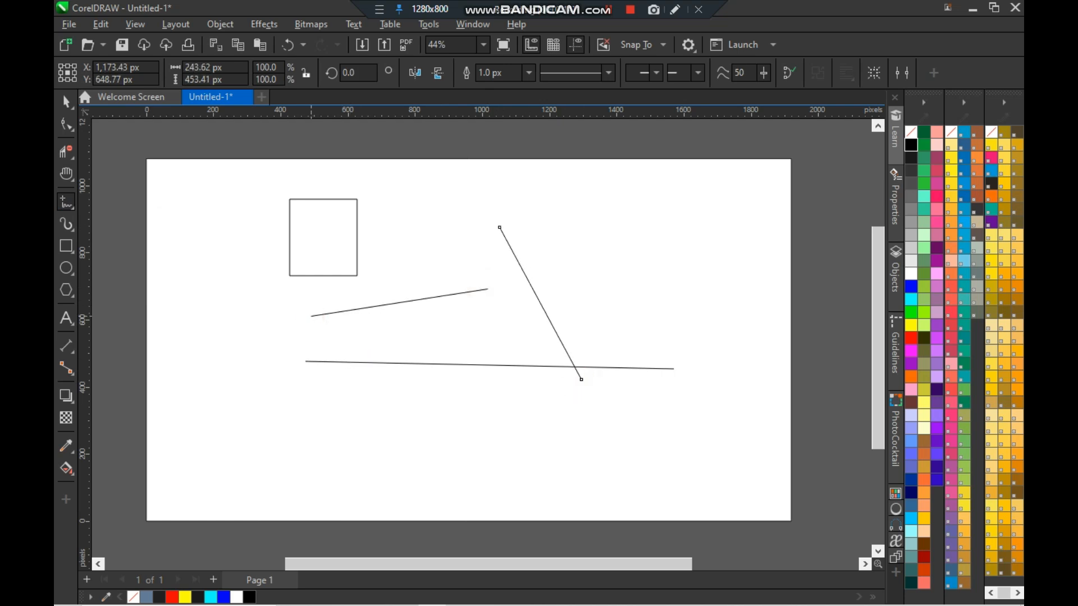
- Select the lines together with the small rectangle and delete them
{"action": "key", "text": "space"}
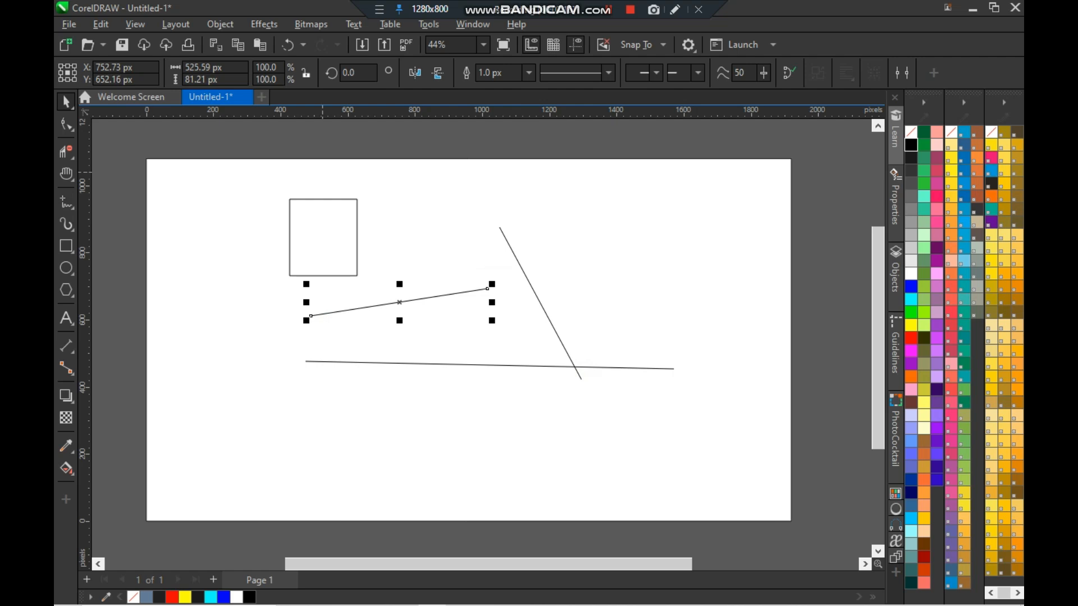
{"action": "left_click", "coordinate": [225, 152]}
{"action": "left_click_drag", "start_coordinate": [659, 431], "coordinate": [700, 441]}
{"action": "key", "text": "Delete"}
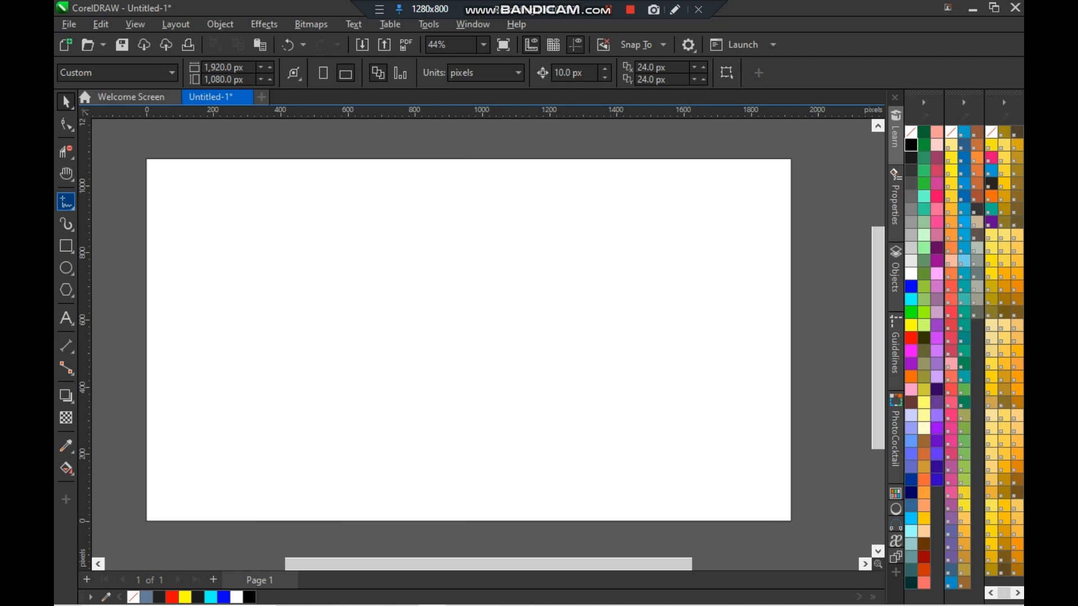
- Draw three crossing straight lines on the page with the 2-Point Line tool
{"action": "left_click", "coordinate": [72, 207]}
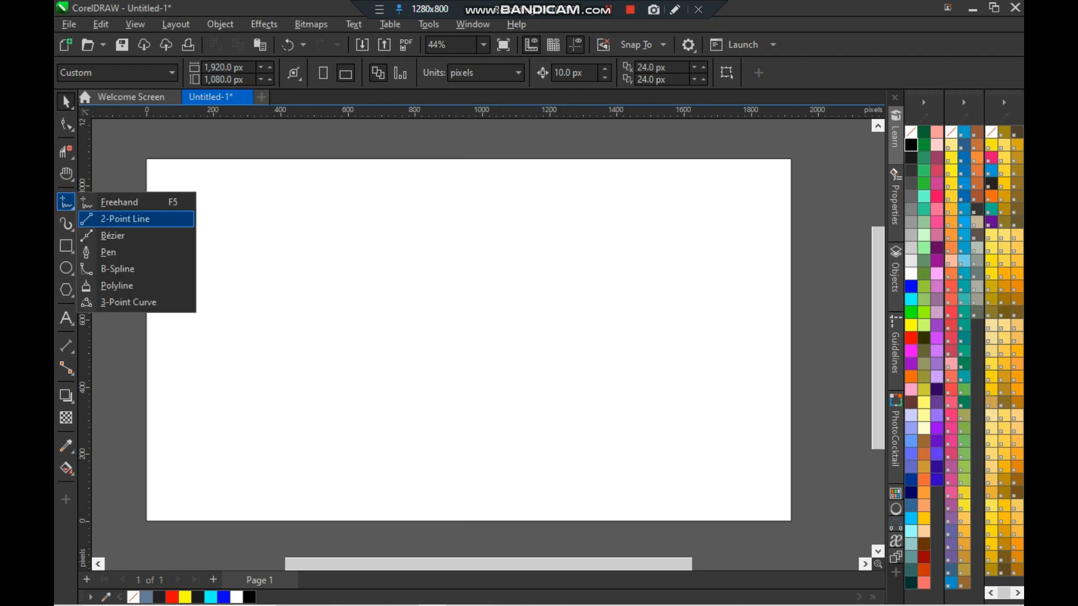
{"action": "left_click", "coordinate": [227, 258]}
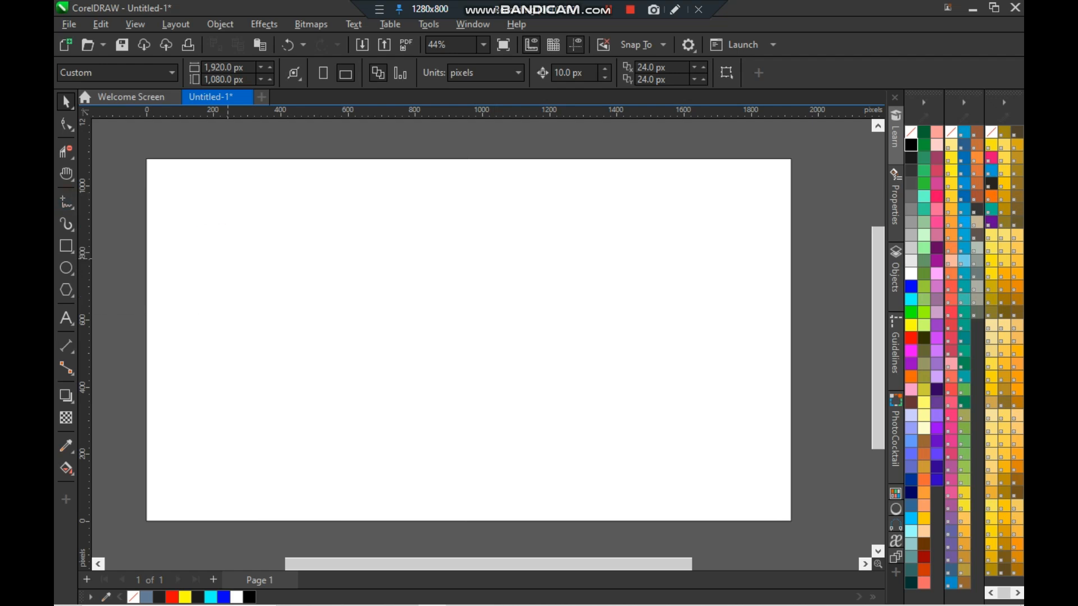
{"action": "left_click", "coordinate": [290, 198]}
{"action": "left_click_drag", "start_coordinate": [392, 214], "coordinate": [638, 397]}
{"action": "left_click_drag", "start_coordinate": [247, 225], "coordinate": [351, 467]}
{"action": "left_click_drag", "start_coordinate": [198, 300], "coordinate": [606, 355]}
- Select all three 2-point lines and delete them
{"action": "key", "text": "space"}
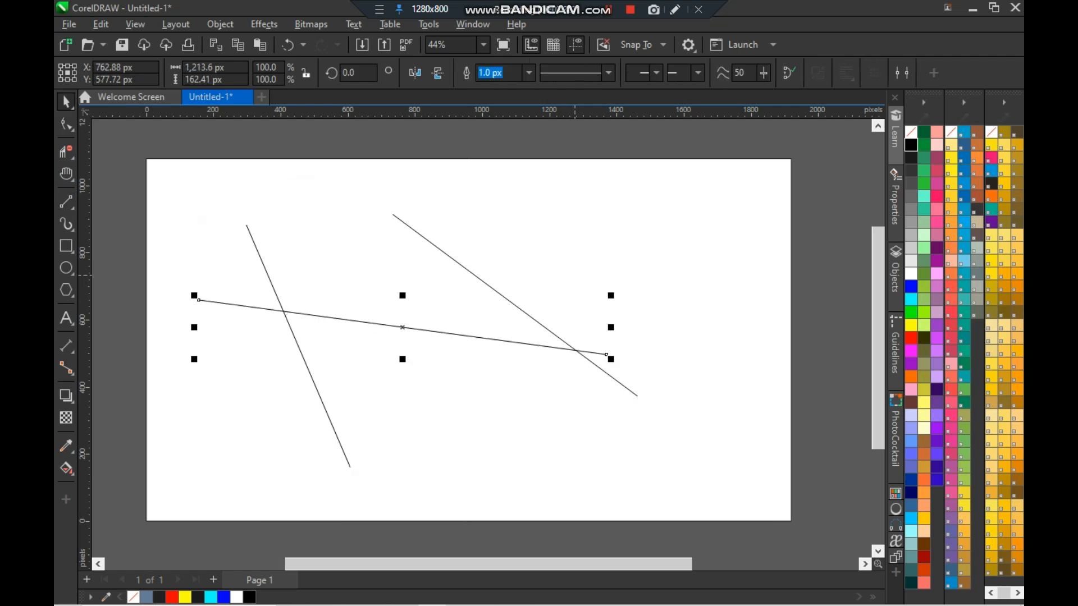
{"action": "left_click_drag", "start_coordinate": [259, 277], "coordinate": [153, 135]}
{"action": "left_click_drag", "start_coordinate": [697, 475], "coordinate": [697, 475]}
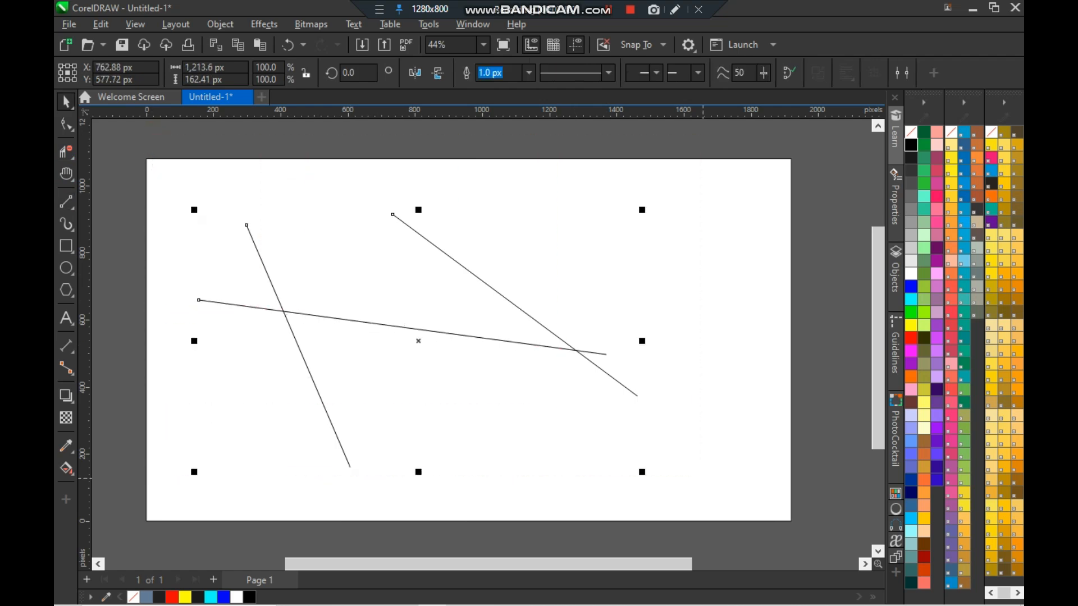
{"action": "key", "text": "Delete"}
- Fill the page-sized background rectangle white and lock it in place
{"action": "scroll", "coordinate": [443, 323], "scroll_direction": "up", "scroll_amount": 1}
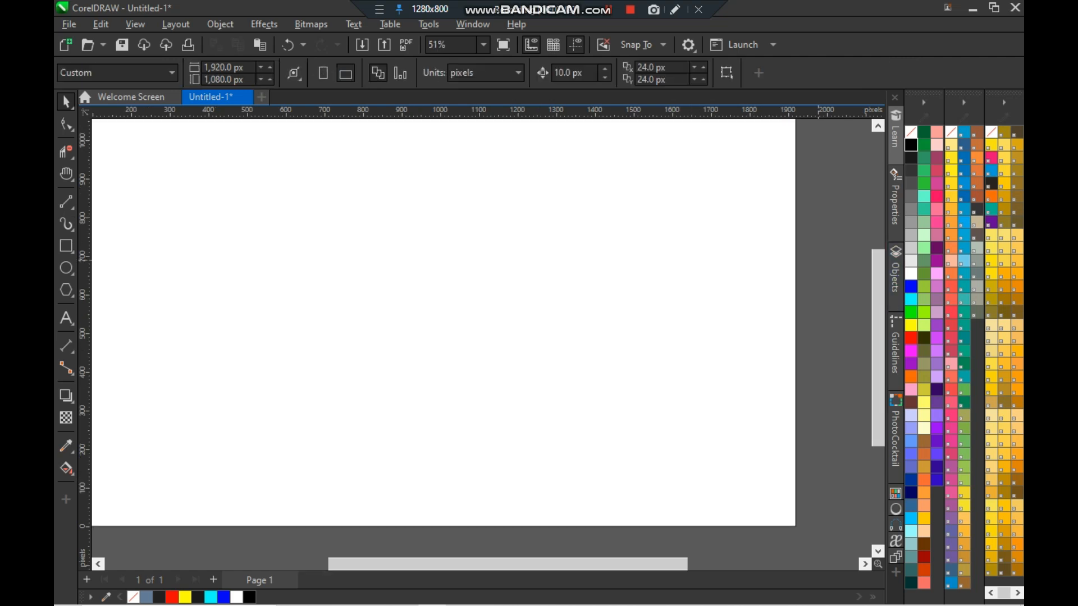
{"action": "left_click", "coordinate": [795, 282]}
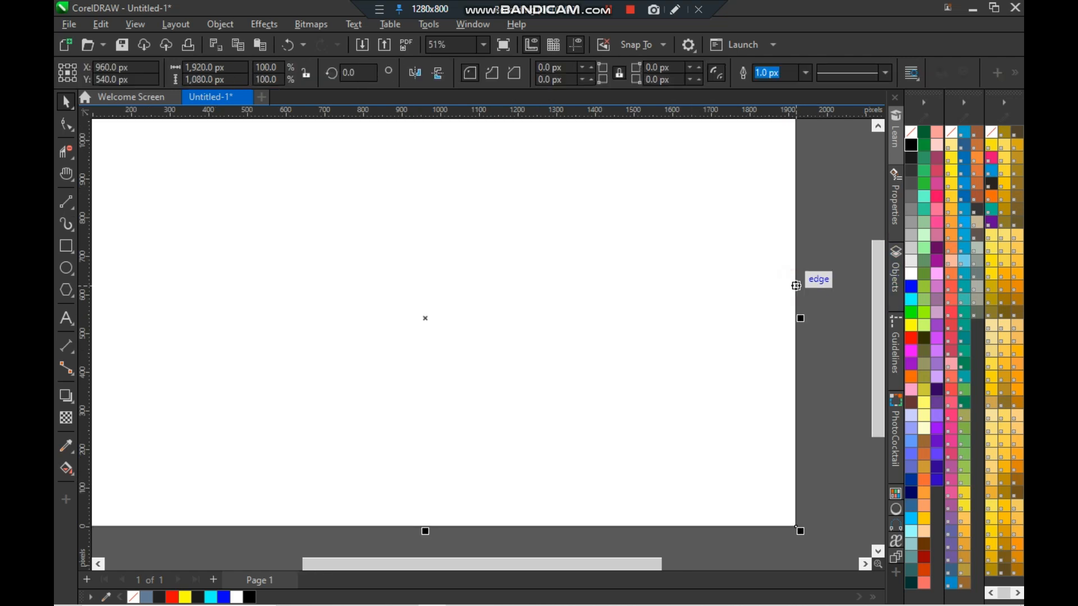
{"action": "left_click", "coordinate": [913, 271]}
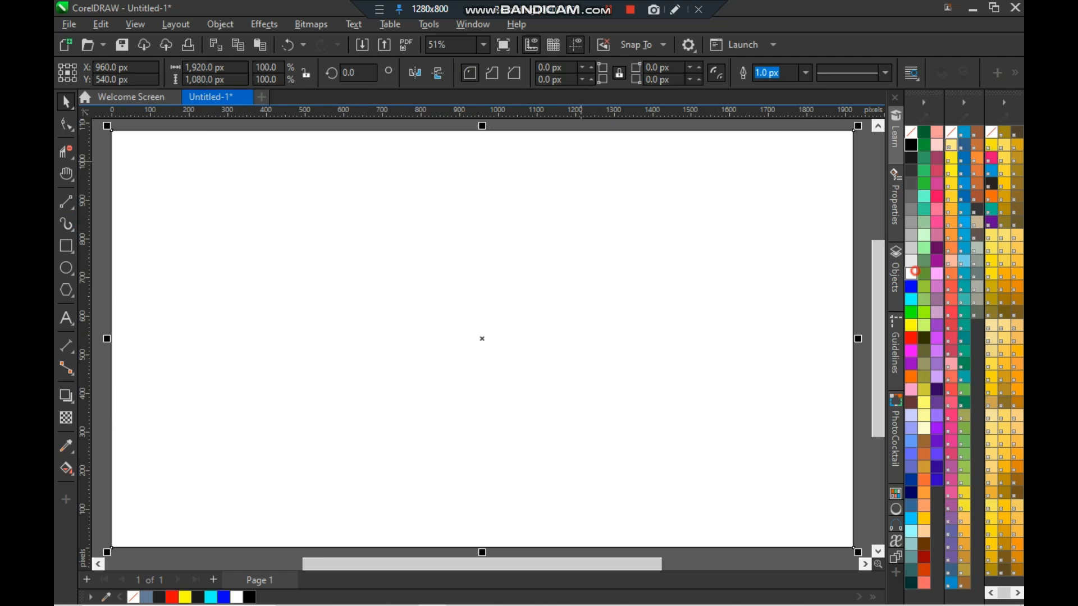
{"action": "right_click", "coordinate": [670, 202]}
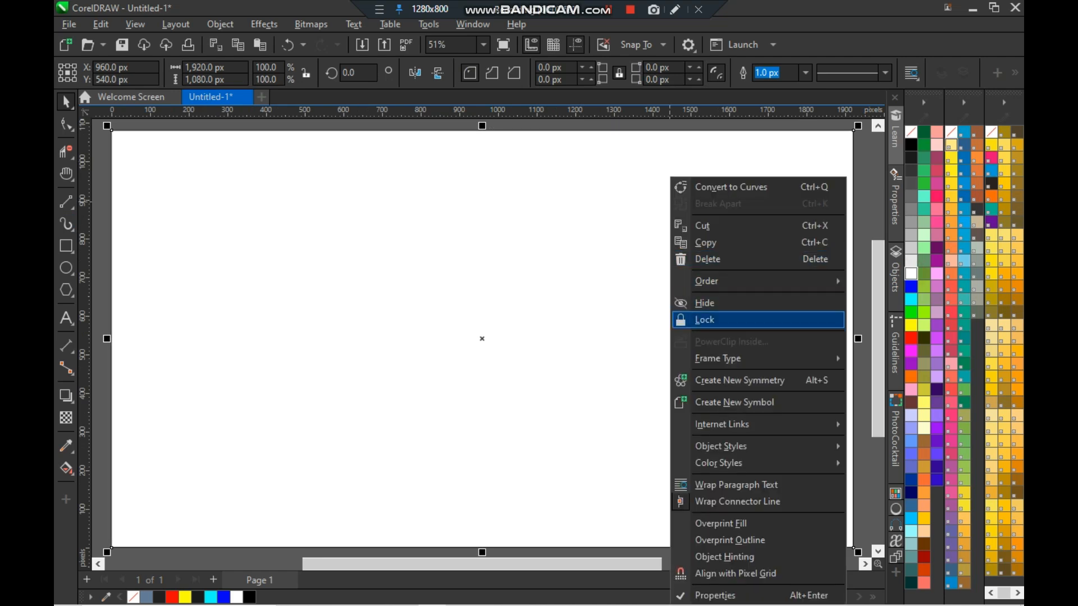
{"action": "left_click", "coordinate": [758, 319]}
{"action": "scroll", "coordinate": [542, 295], "scroll_direction": "down", "scroll_amount": 1}
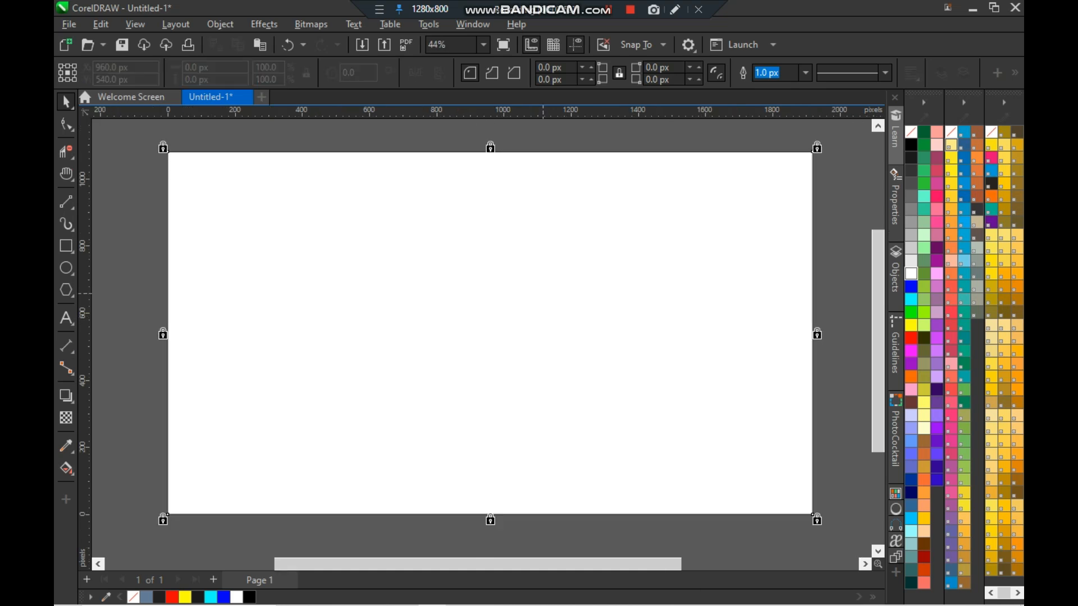
- Draw a looping open curve across the page with the Bézier tool
{"action": "left_click", "coordinate": [114, 239]}
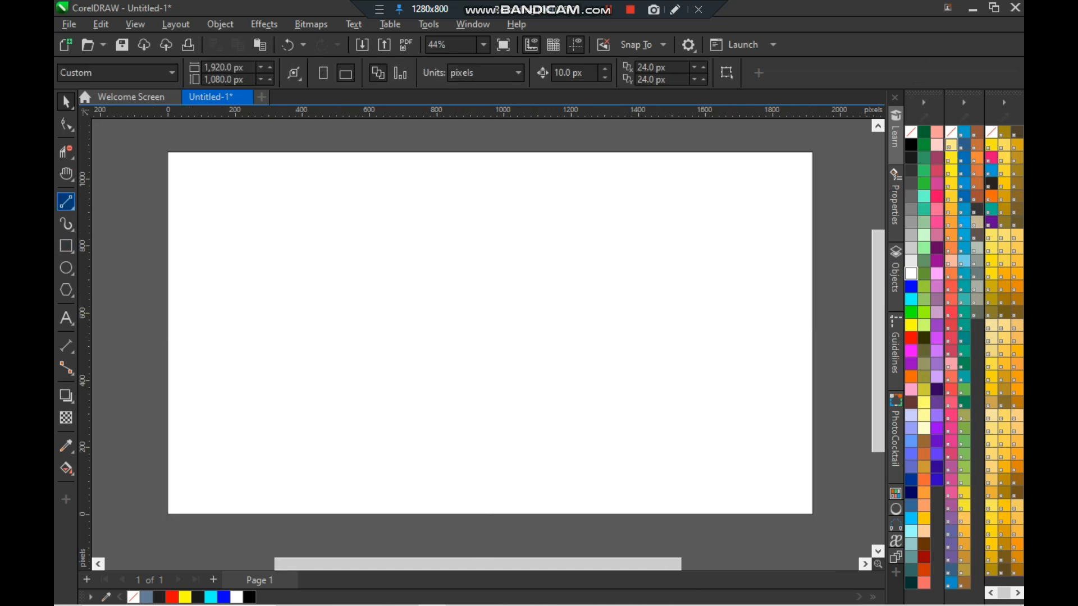
{"action": "left_click", "coordinate": [65, 202]}
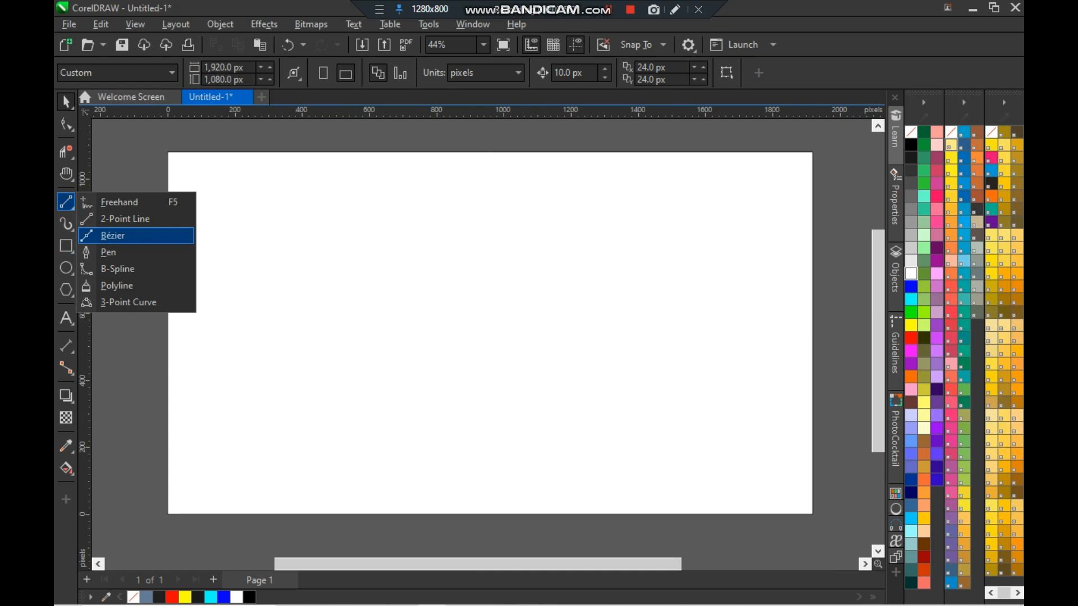
{"action": "left_click", "coordinate": [112, 235]}
{"action": "left_click_drag", "start_coordinate": [238, 213], "coordinate": [447, 318]}
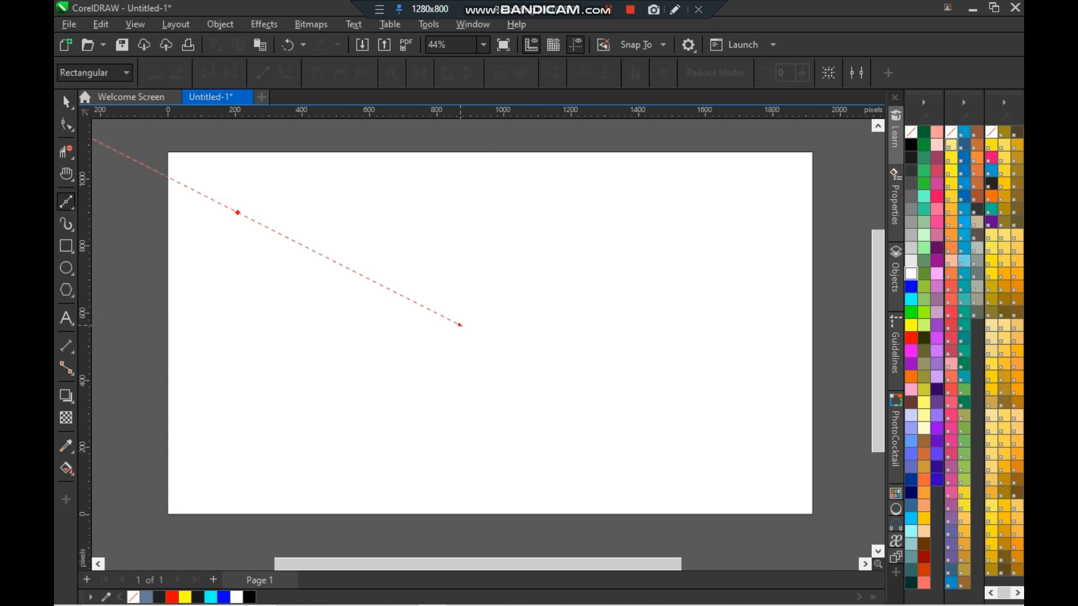
{"action": "key", "text": "space"}
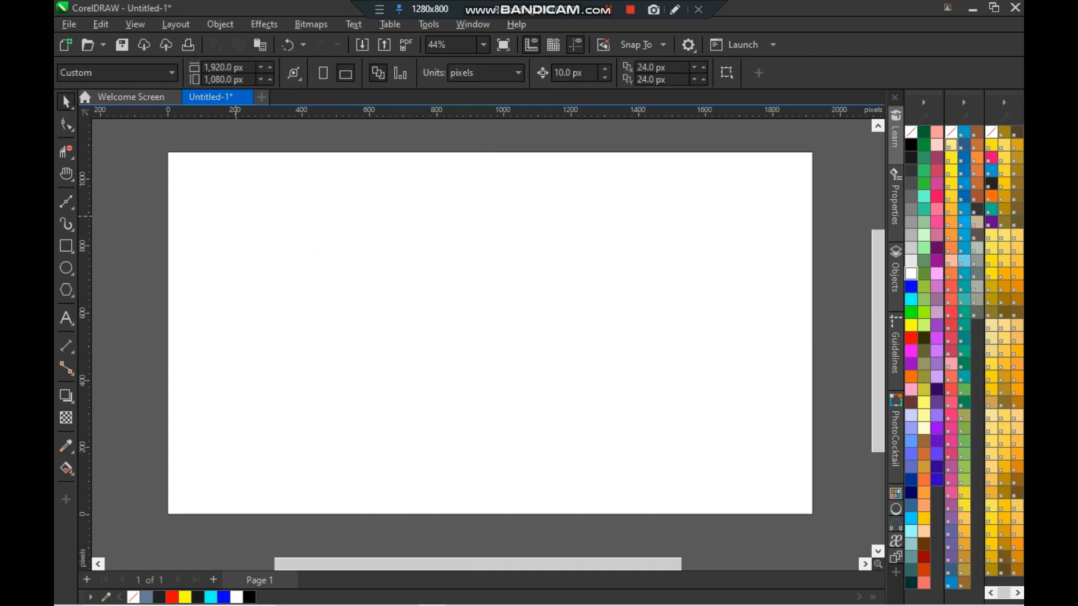
{"action": "key", "text": "space"}
{"action": "left_click_drag", "start_coordinate": [283, 206], "coordinate": [566, 340]}
{"action": "left_click", "coordinate": [541, 216]}
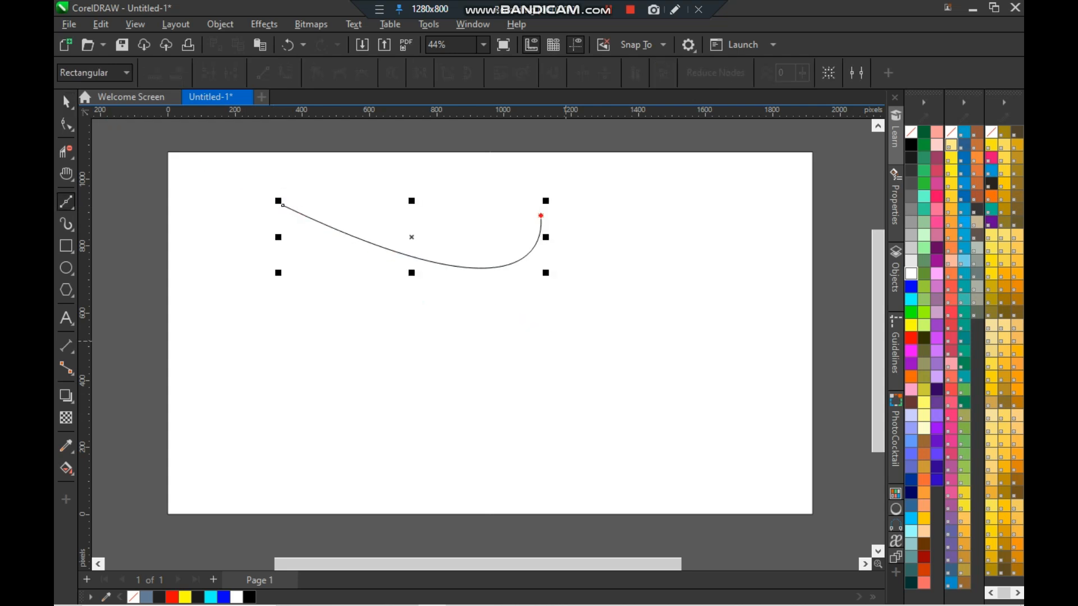
{"action": "left_click_drag", "start_coordinate": [432, 327], "coordinate": [505, 378]}
{"action": "left_click_drag", "start_coordinate": [644, 274], "coordinate": [651, 407]}
{"action": "left_click_drag", "start_coordinate": [312, 315], "coordinate": [369, 429]}
{"action": "left_click_drag", "start_coordinate": [622, 387], "coordinate": [492, 456]}
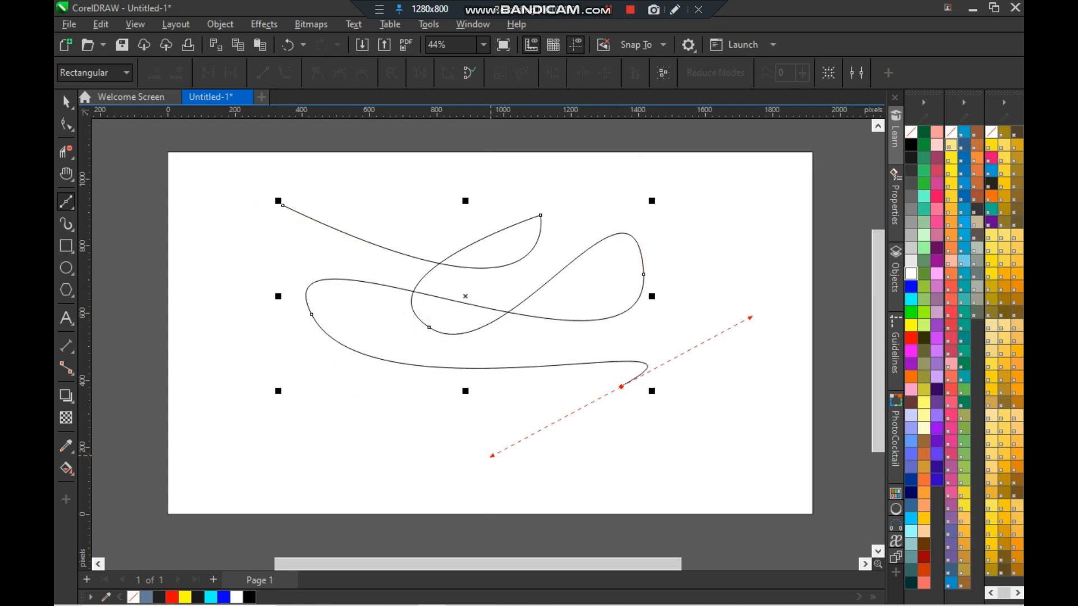
{"action": "left_click_drag", "start_coordinate": [233, 207], "coordinate": [288, 387]}
- Select the Bézier curve and delete it
{"action": "key", "text": "space"}
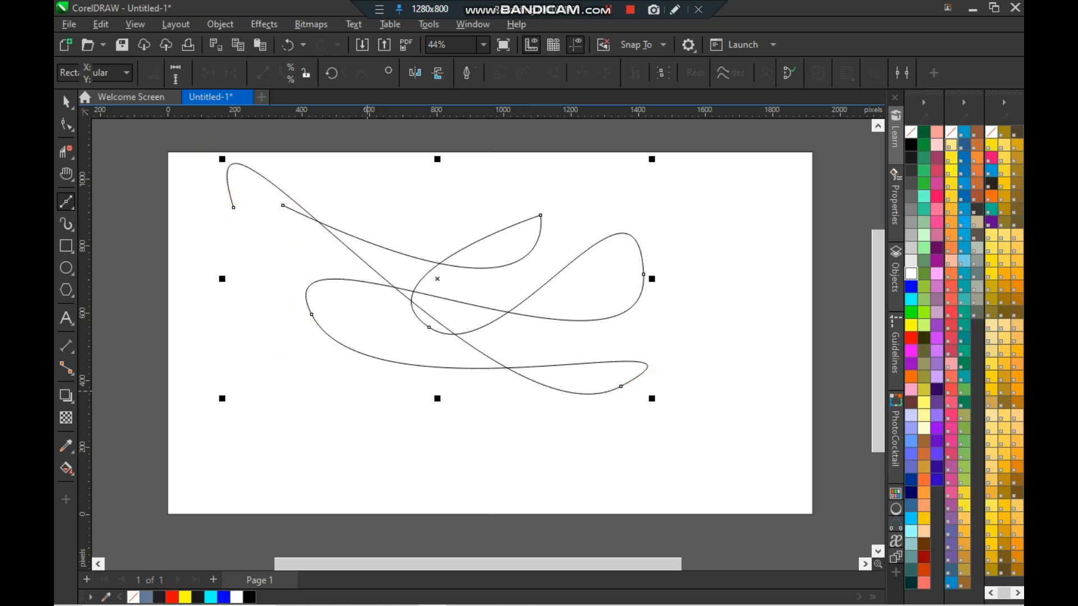
{"action": "left_click", "coordinate": [350, 409]}
{"action": "left_click", "coordinate": [410, 295]}
{"action": "key", "text": "Delete"}
- Draw another multi-node curve with the Bézier tool
{"action": "key", "text": "space"}
{"action": "left_click_drag", "start_coordinate": [332, 211], "coordinate": [470, 289]}
{"action": "left_click", "coordinate": [491, 333]}
{"action": "left_click_drag", "start_coordinate": [491, 334], "coordinate": [395, 363]}
{"action": "left_click_drag", "start_coordinate": [289, 271], "coordinate": [472, 348]}
{"action": "left_click_drag", "start_coordinate": [307, 343], "coordinate": [520, 422]}
- Finish the second Bézier curve and delete it
{"action": "key", "text": "Escape"}
{"action": "key", "text": "space"}
{"action": "key", "text": "Delete"}
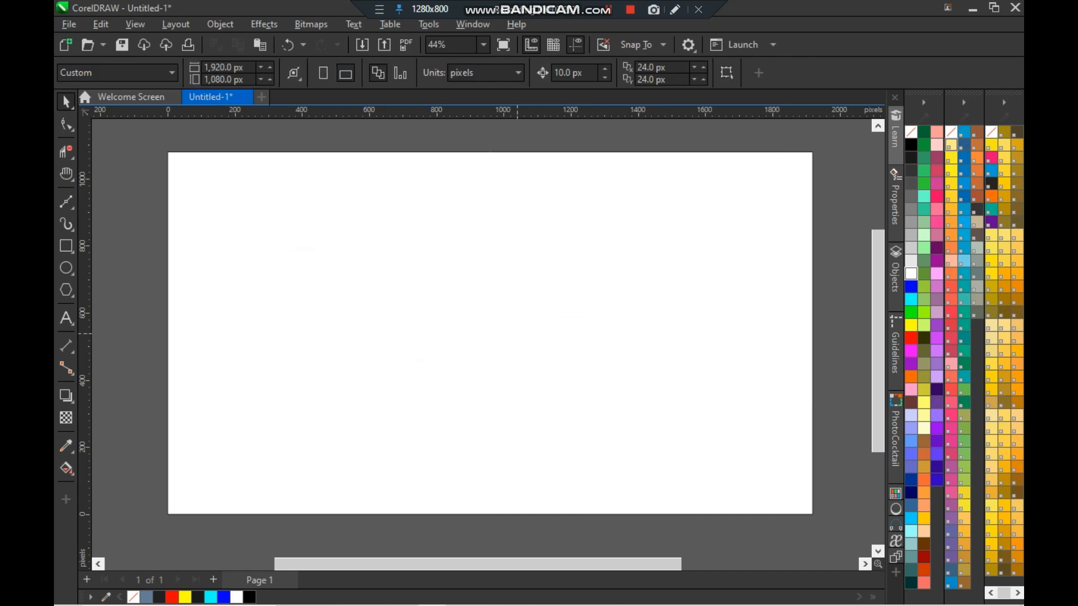
- Draw a long looping curve with the Pen tool, then delete it
{"action": "left_click", "coordinate": [66, 202]}
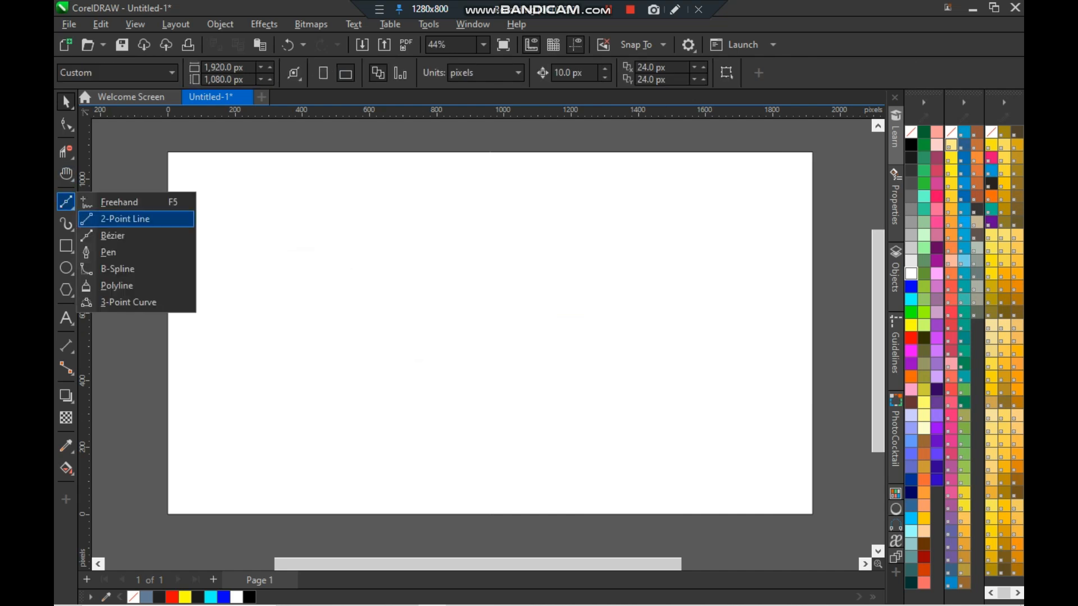
{"action": "left_click", "coordinate": [109, 253]}
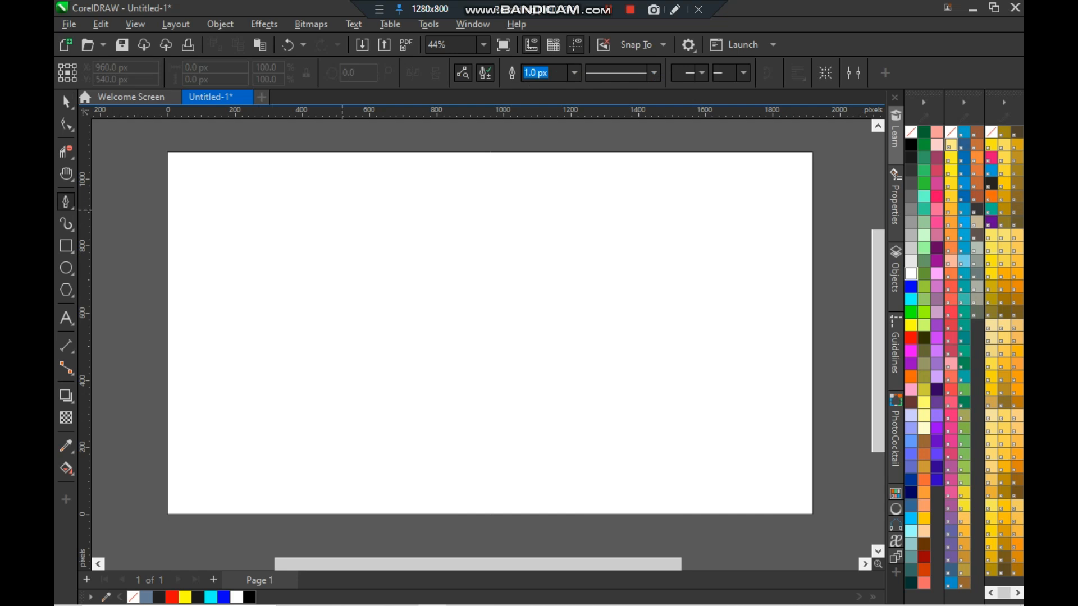
{"action": "left_click", "coordinate": [349, 220]}
{"action": "left_click_drag", "start_coordinate": [342, 349], "coordinate": [425, 373]}
{"action": "left_click_drag", "start_coordinate": [490, 202], "coordinate": [509, 332]}
{"action": "left_click_drag", "start_coordinate": [618, 231], "coordinate": [592, 378]}
{"action": "left_click_drag", "start_coordinate": [441, 378], "coordinate": [608, 407]}
{"action": "left_click_drag", "start_coordinate": [712, 328], "coordinate": [821, 201]}
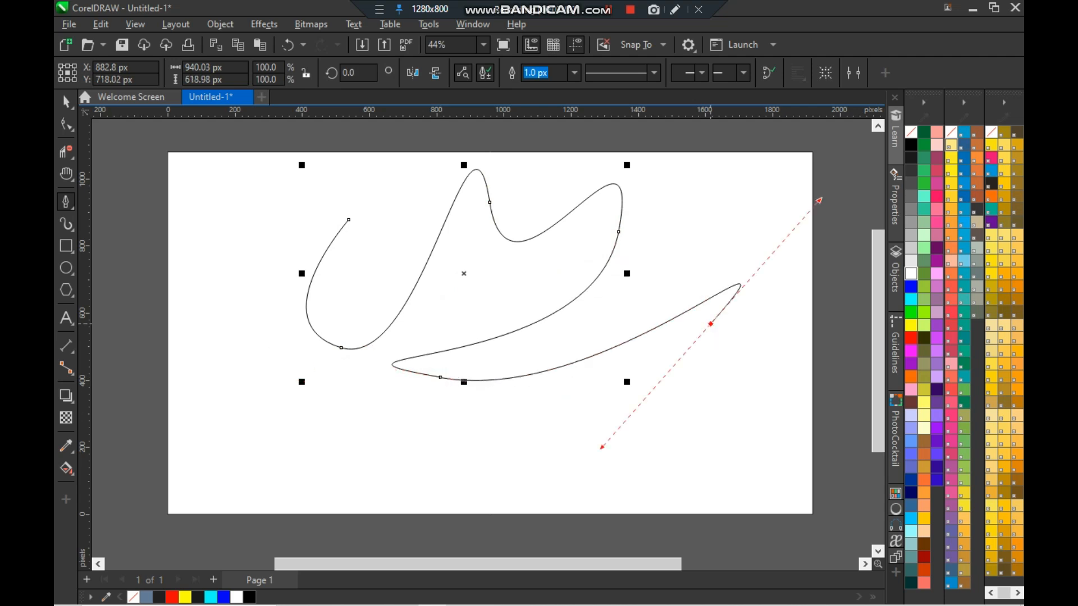
{"action": "left_click_drag", "start_coordinate": [314, 360], "coordinate": [475, 447]}
{"action": "left_click_drag", "start_coordinate": [651, 424], "coordinate": [604, 487]}
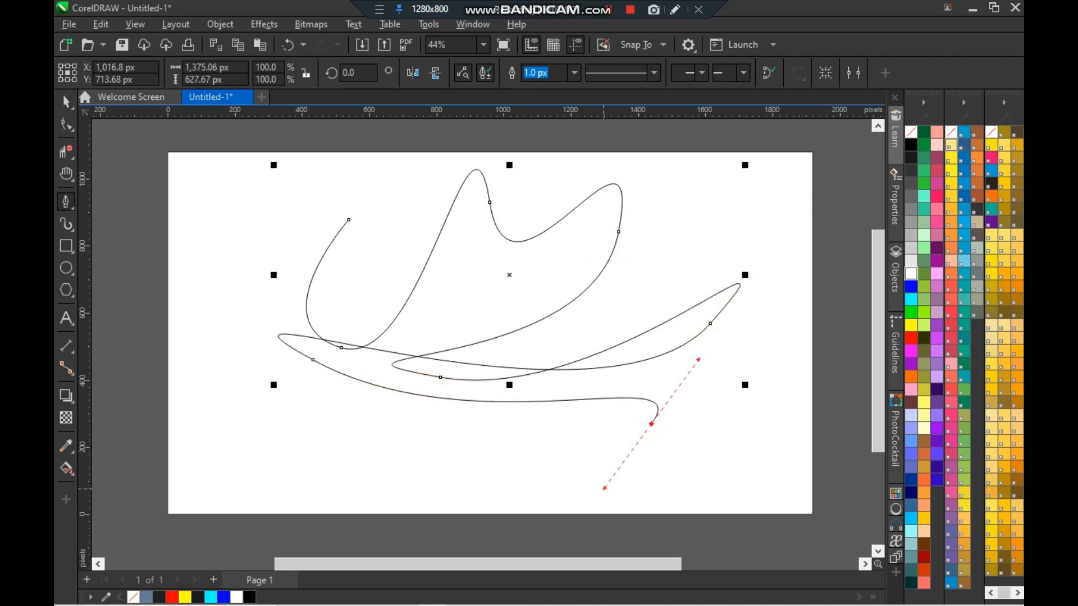
{"action": "left_click", "coordinate": [65, 102]}
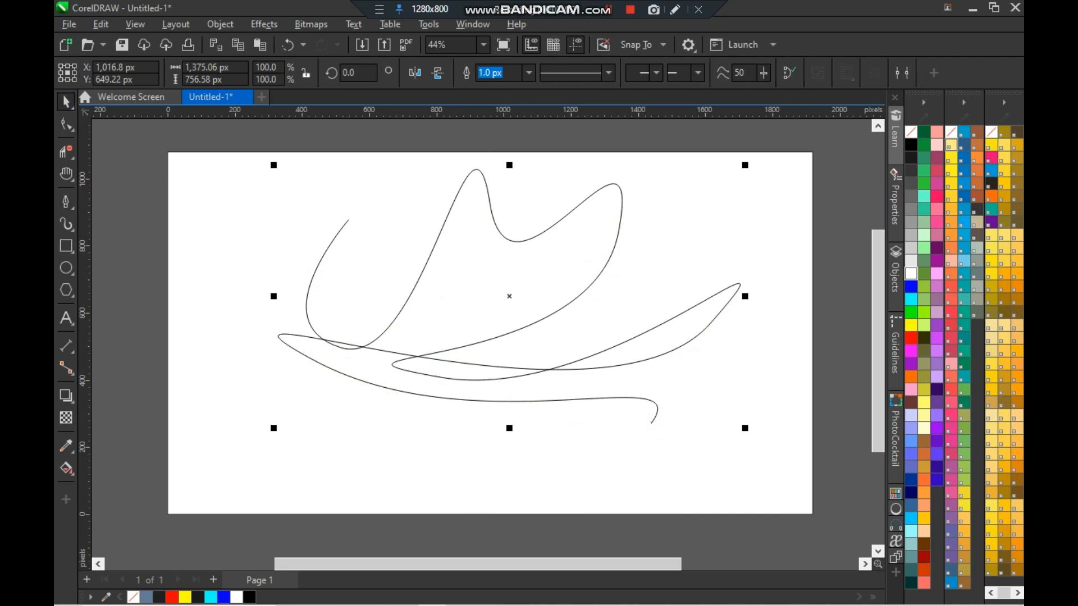
{"action": "key", "text": "Delete"}
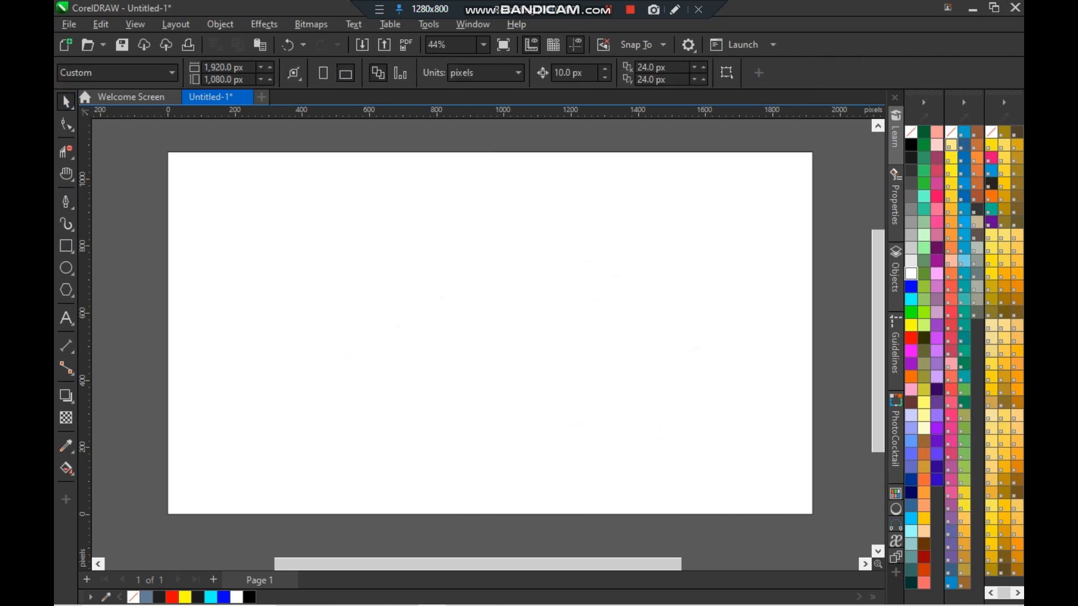
- Draw the left half of a vase outline with the Pen tool, starting and ending on the vertical guideline
{"action": "left_click", "coordinate": [481, 196]}
{"action": "scroll", "coordinate": [509, 332], "scroll_direction": "up", "scroll_amount": 2}
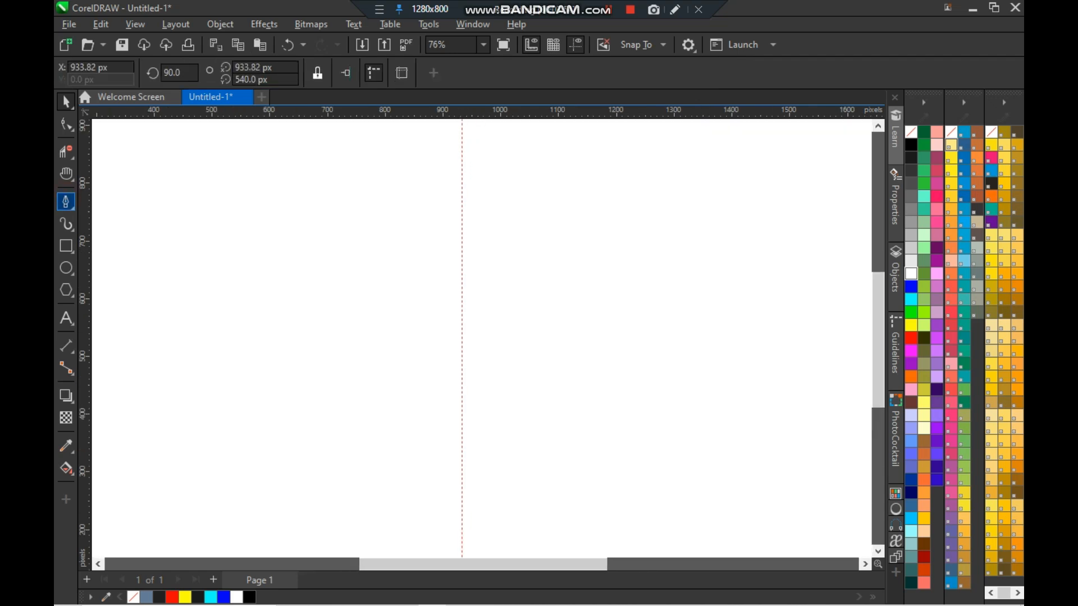
{"action": "left_click", "coordinate": [66, 202]}
{"action": "left_click", "coordinate": [463, 241]}
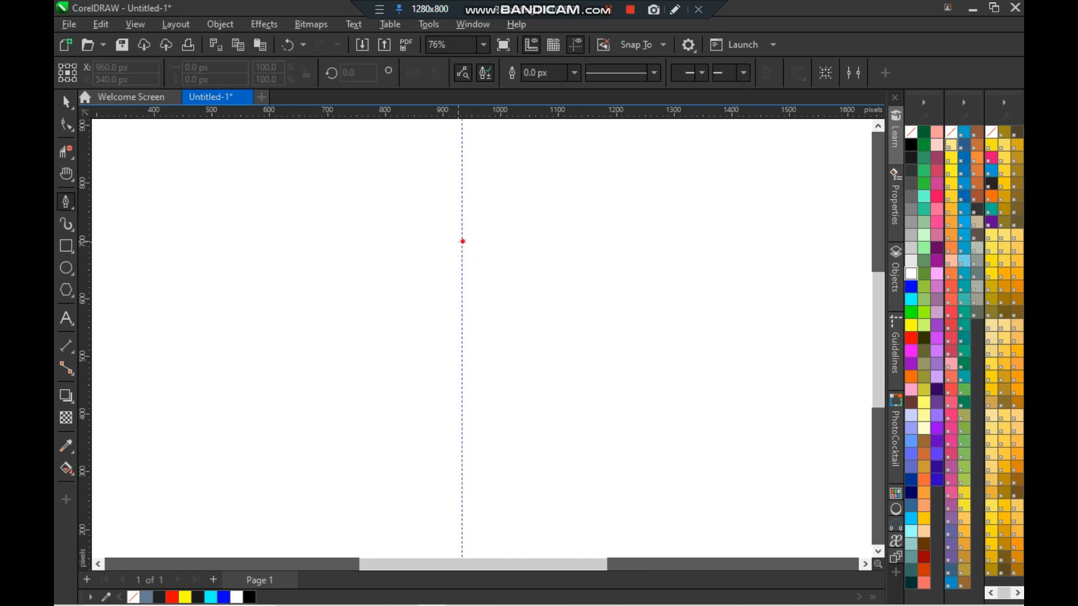
{"action": "left_click_drag", "start_coordinate": [345, 317], "coordinate": [356, 372]}
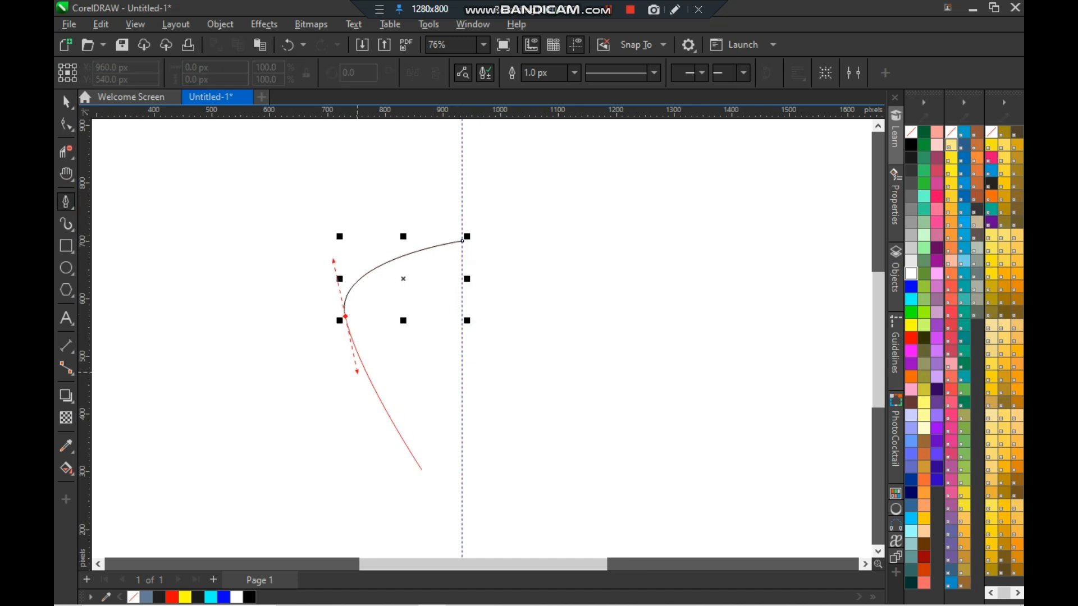
{"action": "left_click_drag", "start_coordinate": [422, 503], "coordinate": [411, 538]}
{"action": "scroll", "coordinate": [410, 538], "scroll_direction": "down", "scroll_amount": 1}
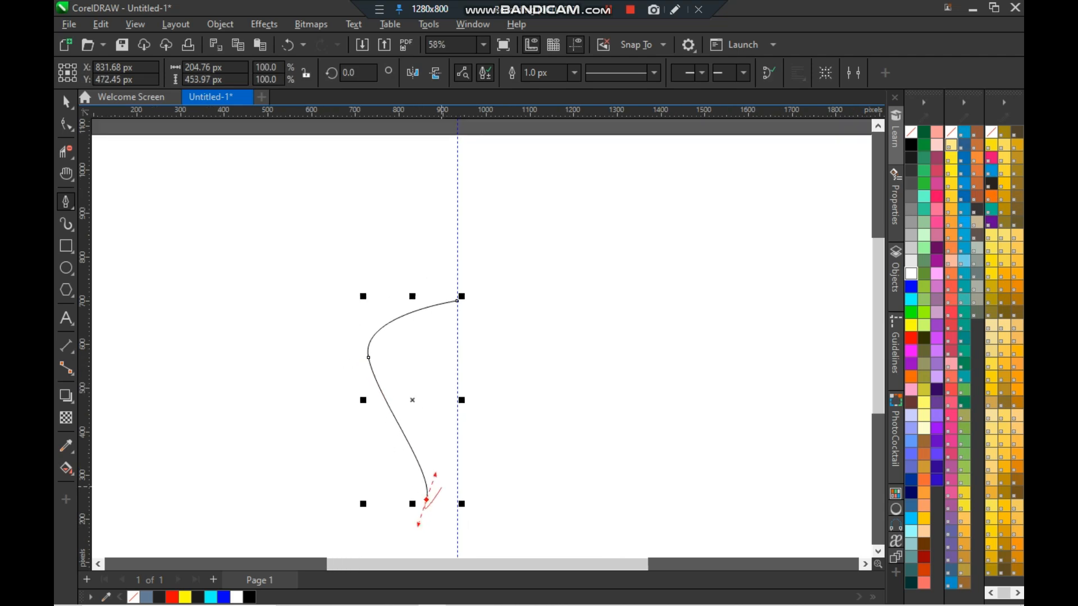
{"action": "left_click_drag", "start_coordinate": [418, 545], "coordinate": [470, 470]}
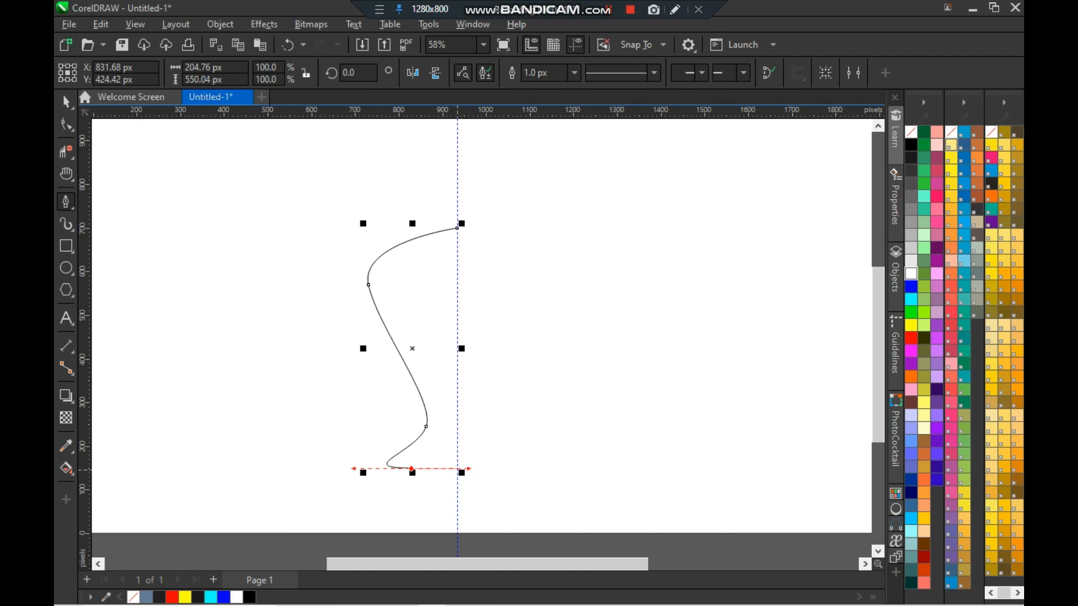
{"action": "left_click", "coordinate": [459, 468]}
{"action": "key", "text": "space"}
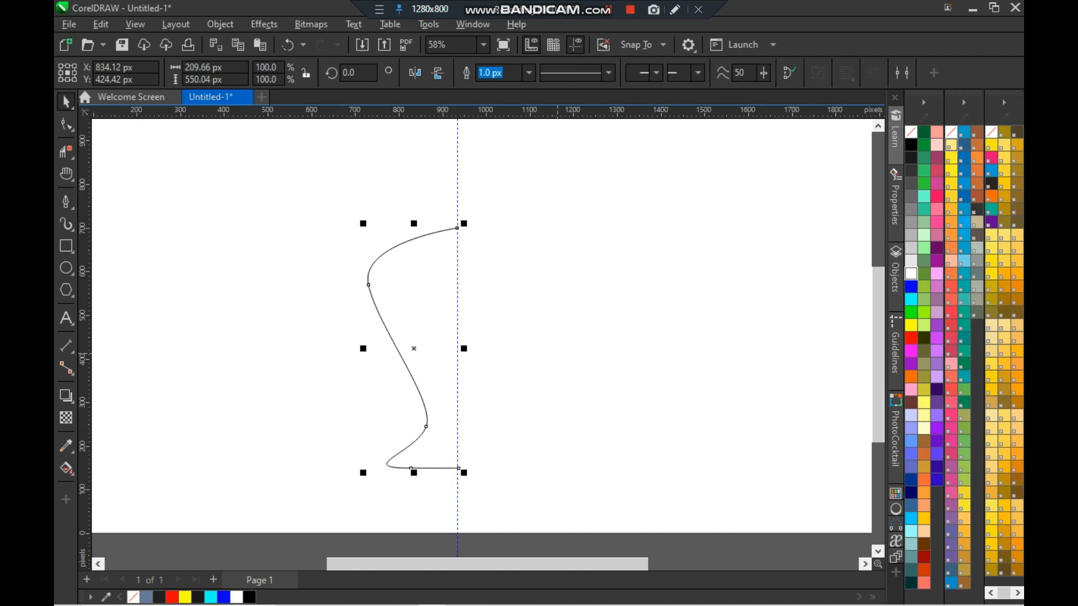
- Mirror a copy of the half outline across the guideline to form the vase's right side
{"action": "left_click_drag", "start_coordinate": [362, 348], "coordinate": [538, 348]}
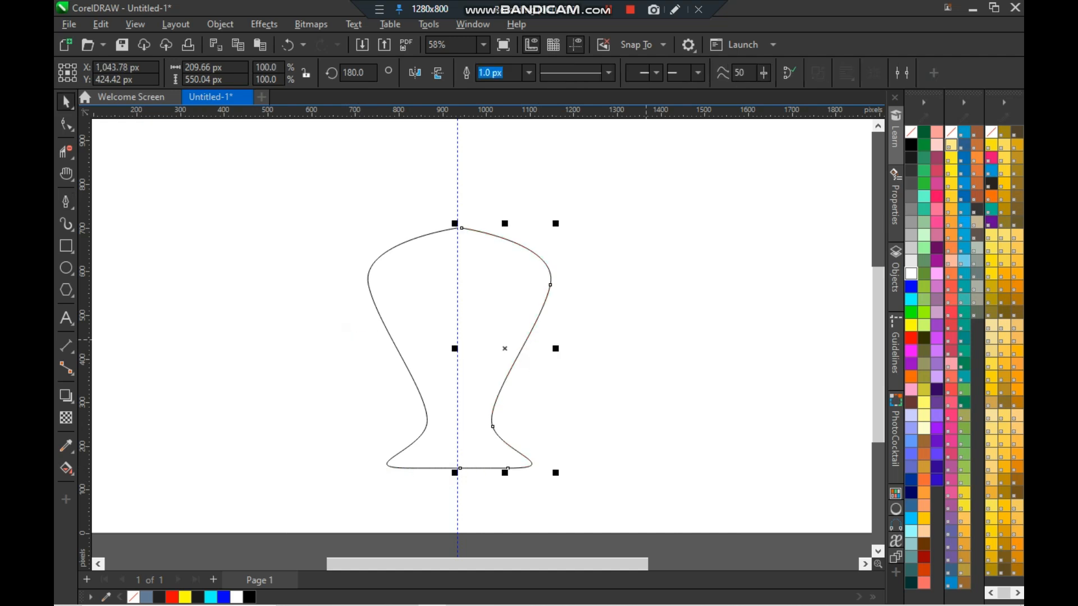
{"action": "key", "text": "Left"}
{"action": "key", "text": "Left"}
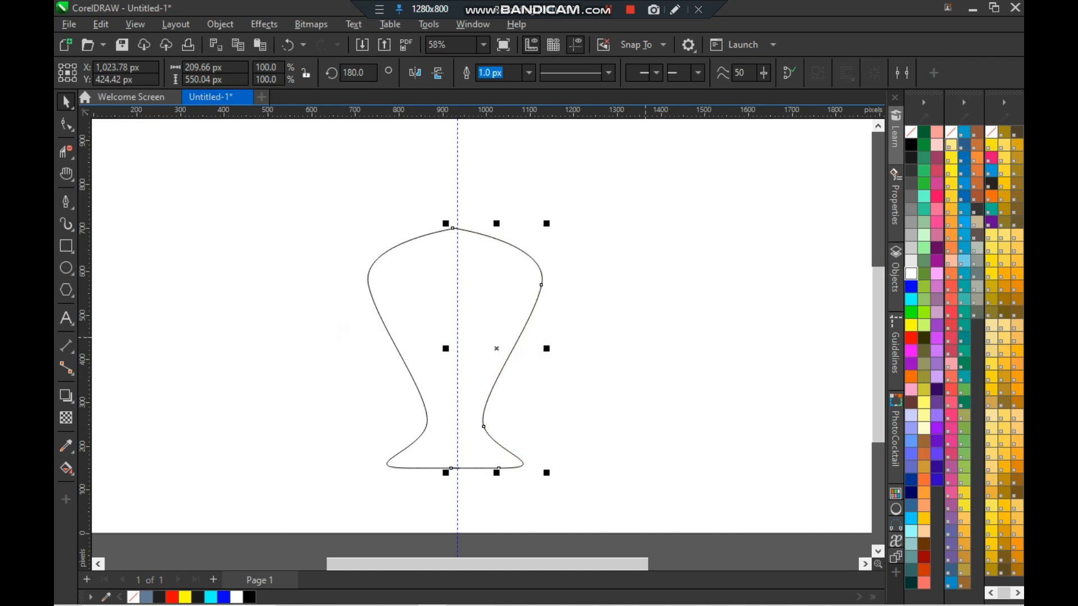
{"action": "key", "text": "Right"}
{"action": "key", "text": "Right"}
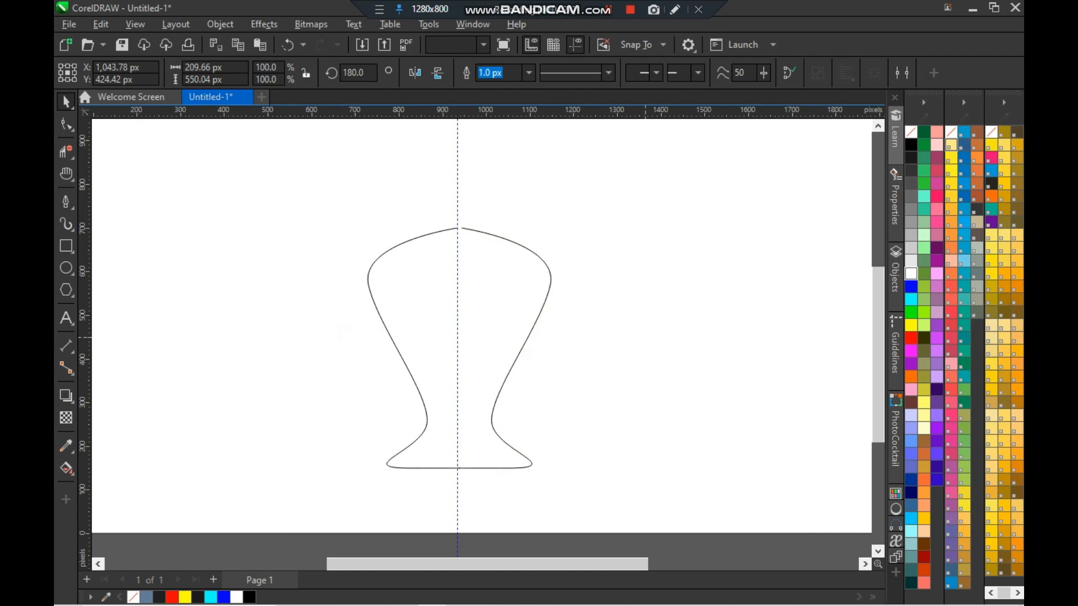
- Select the vertical guideline and delete it
{"action": "left_click", "coordinate": [646, 337]}
{"action": "left_click", "coordinate": [457, 177]}
{"action": "left_click", "coordinate": [460, 179]}
{"action": "key", "text": "Delete"}
{"action": "scroll", "coordinate": [470, 401], "scroll_direction": "up", "scroll_amount": 2}
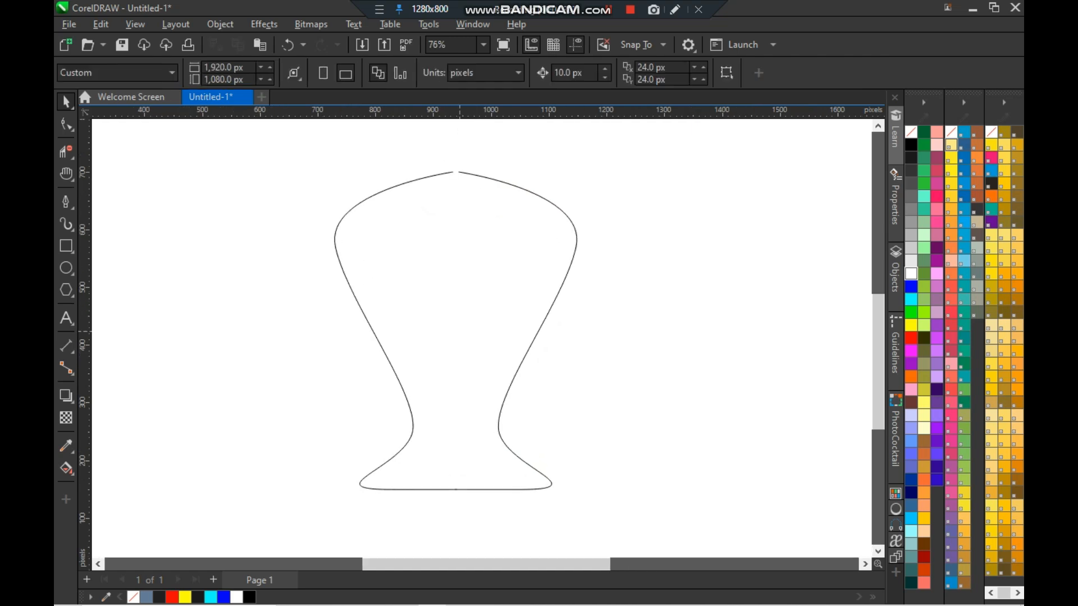
- Draw a small circle at the gap on top of the vase, then delete it
{"action": "left_click", "coordinate": [67, 268]}
{"action": "mouse_move", "coordinate": [201, 233]}
{"action": "left_mouse_down"}
{"action": "mouse_move", "coordinate": [250, 282]}
{"action": "mouse_move", "coordinate": [223, 256]}
{"action": "mouse_move", "coordinate": [470, 181]}
{"action": "mouse_move", "coordinate": [452, 172]}
{"action": "left_mouse_up"}
{"action": "key", "text": "space"}
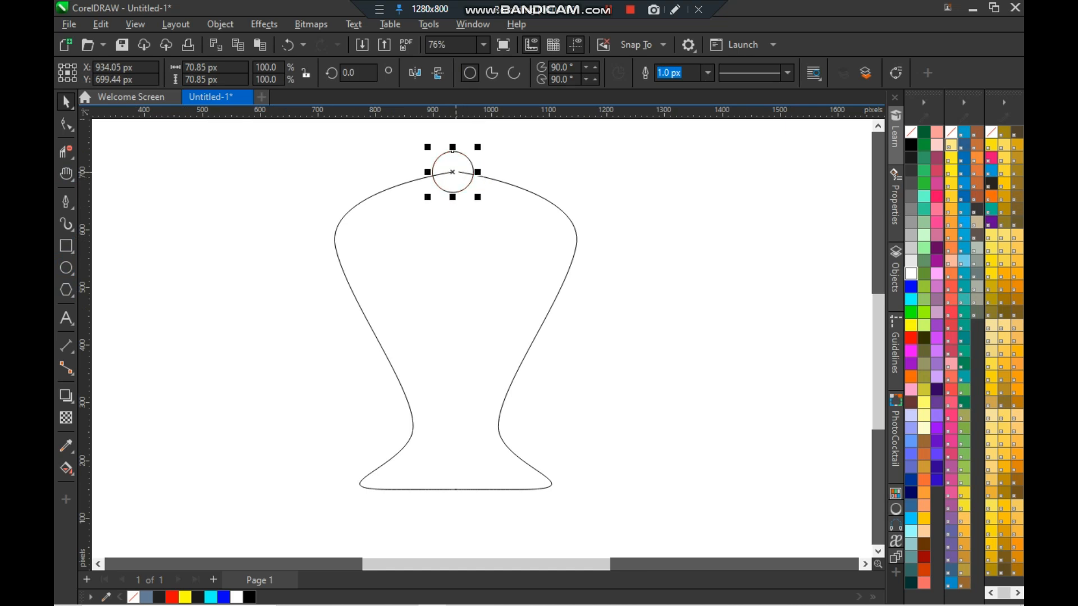
{"action": "scroll", "coordinate": [465, 221], "scroll_direction": "up", "scroll_amount": 4}
{"action": "left_click_drag", "start_coordinate": [877, 345], "coordinate": [876, 308]}
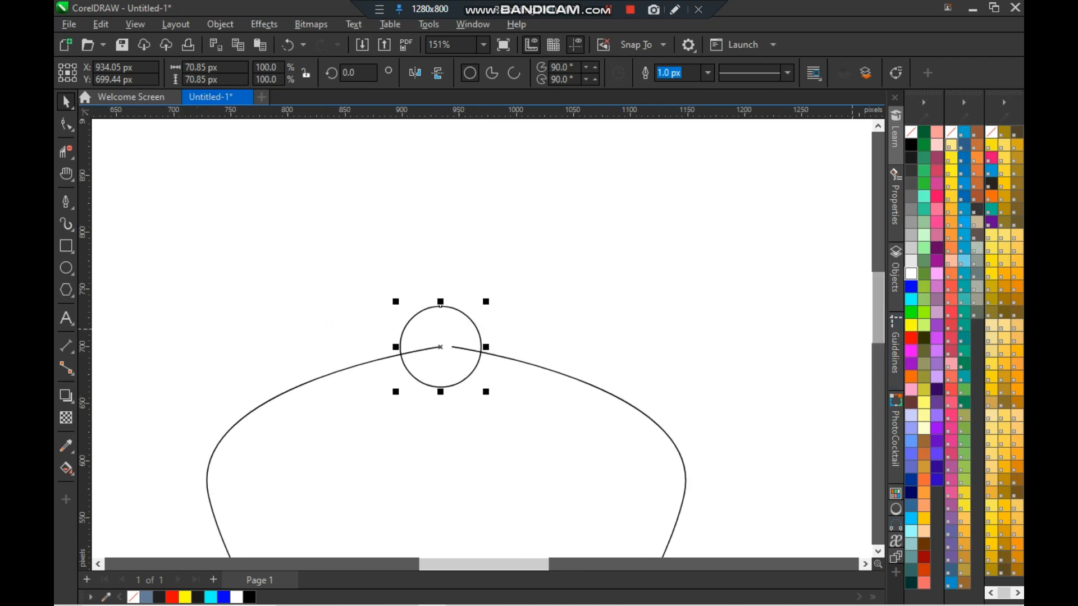
{"action": "scroll", "coordinate": [642, 337], "scroll_direction": "down", "scroll_amount": 3}
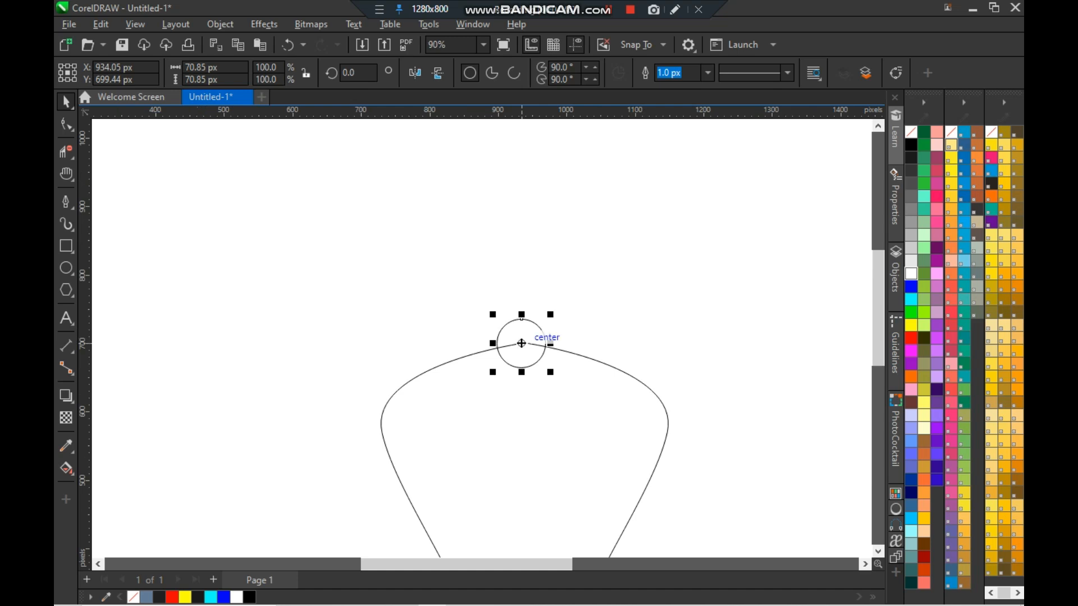
{"action": "key", "text": "Delete"}
{"action": "scroll", "coordinate": [521, 343], "scroll_direction": "down", "scroll_amount": 3}
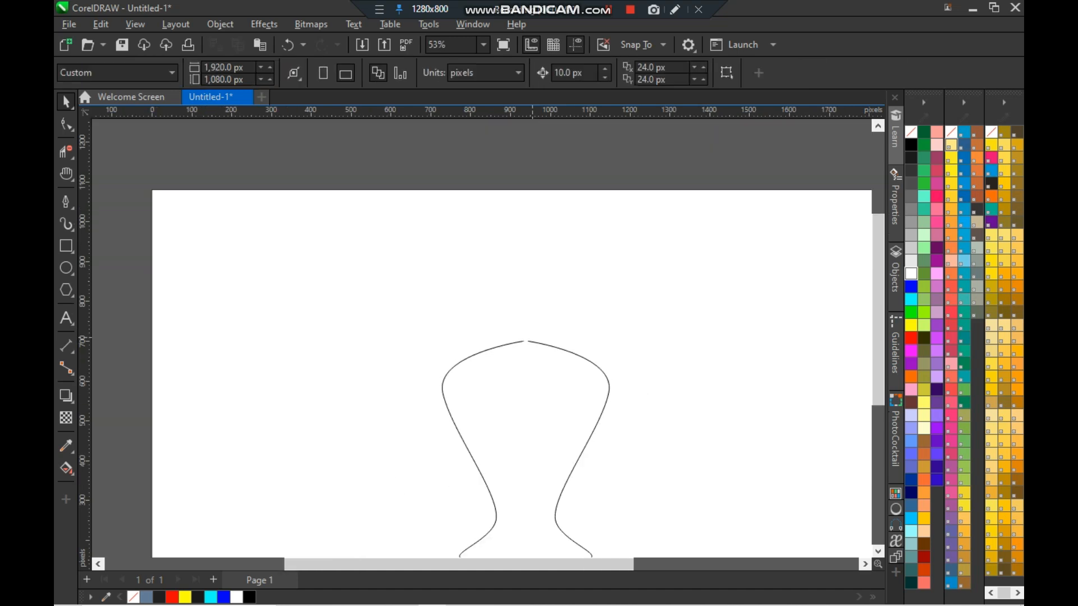
- Draw a circle about 97 px wide above the vase outline with the Ellipse tool
{"action": "left_click", "coordinate": [527, 341]}
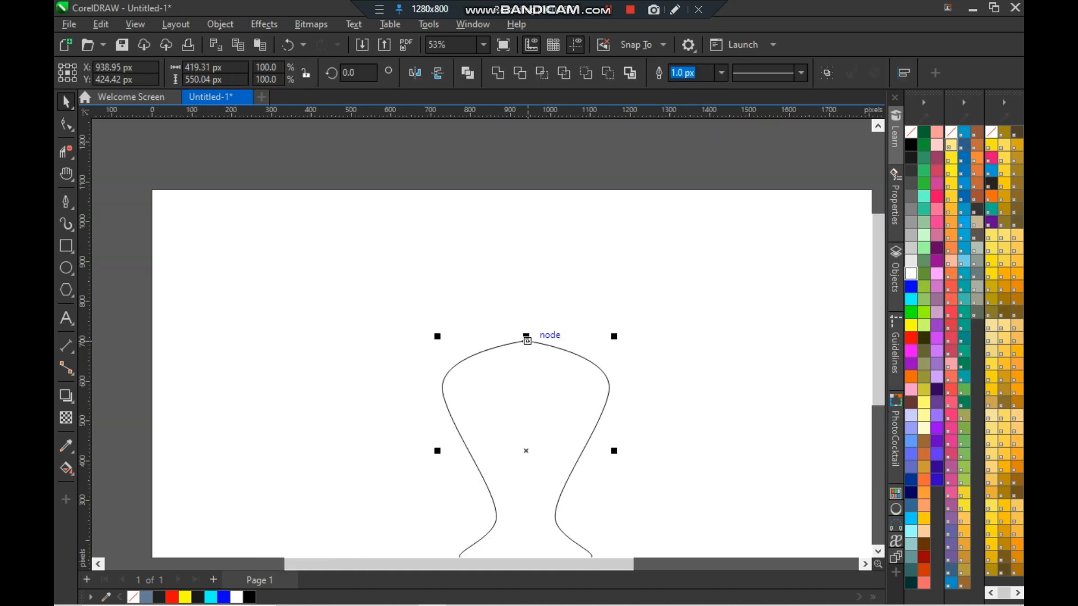
{"action": "key", "text": "F7"}
{"action": "left_click_drag", "start_coordinate": [360, 258], "coordinate": [408, 307]}
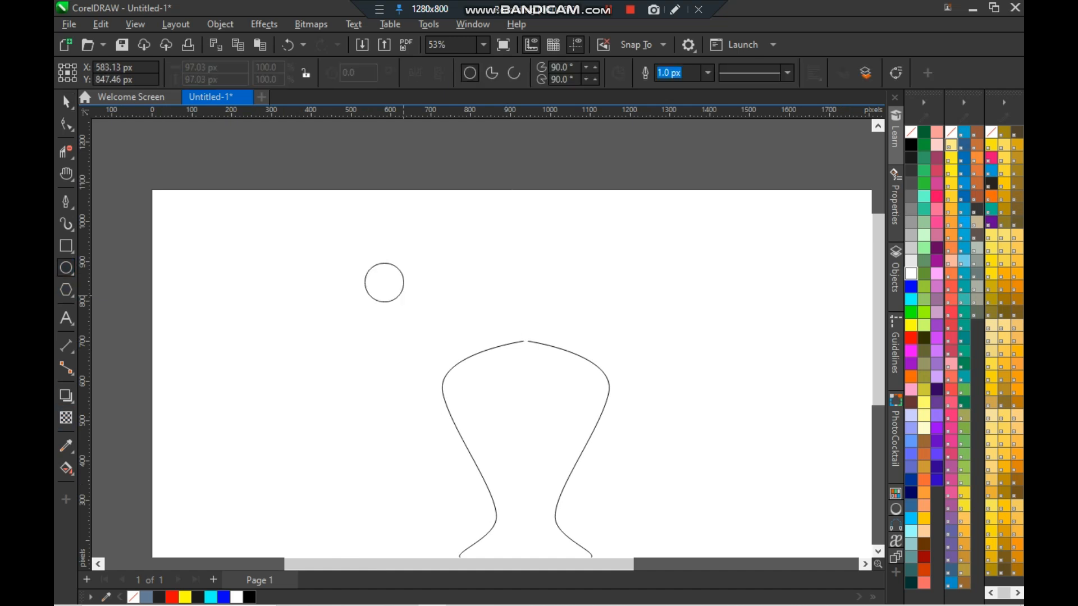
{"action": "key", "text": "space"}
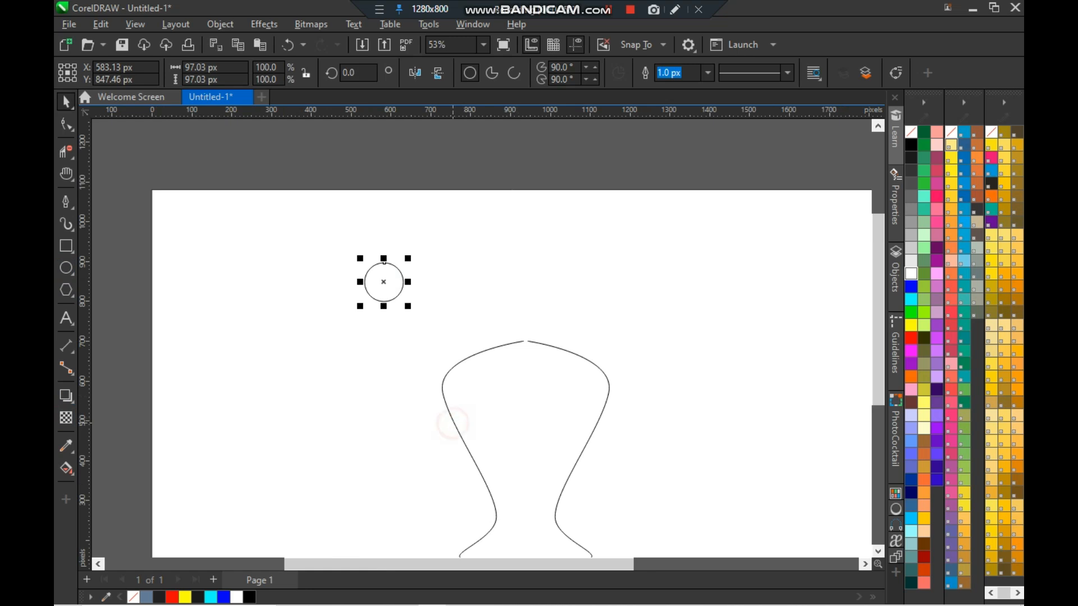
- Align the circle to the vase outline's horizontal centre and top edge
{"action": "left_click", "coordinate": [454, 422]}
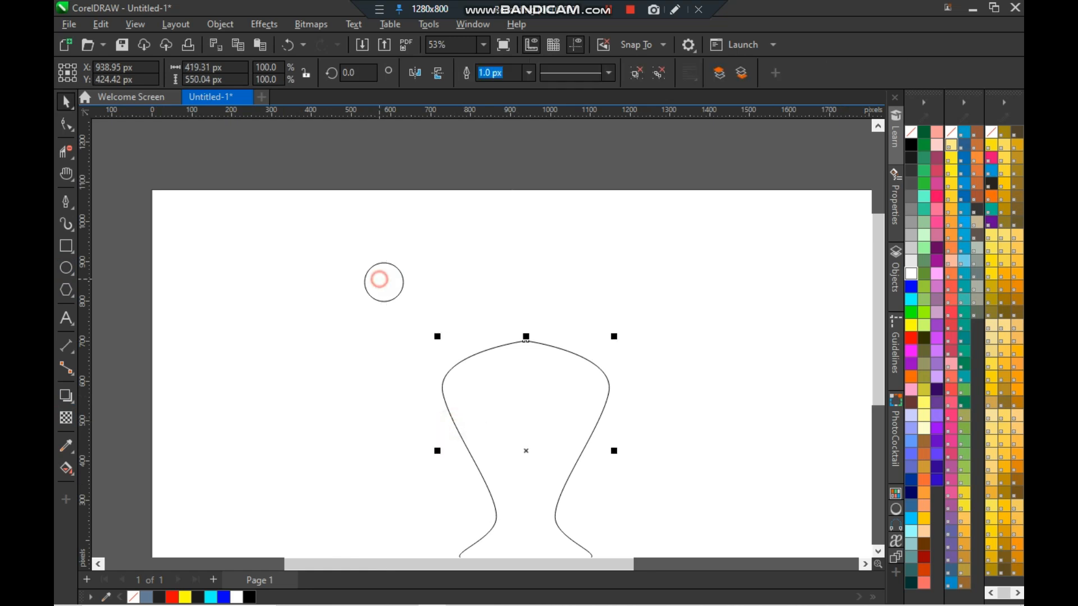
{"action": "left_click", "coordinate": [384, 263]}
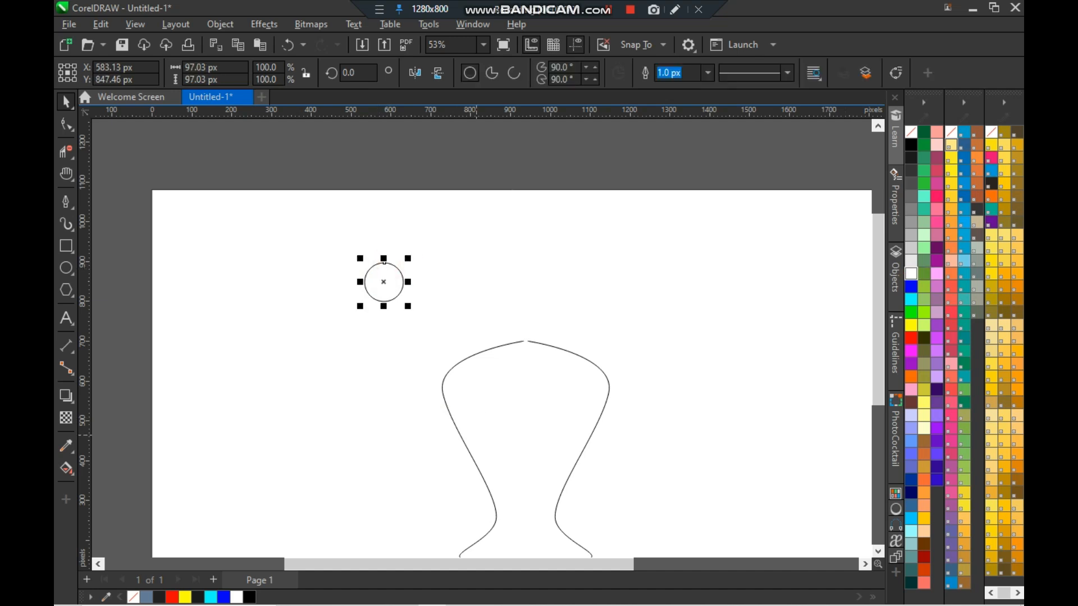
{"action": "left_click", "coordinate": [468, 450], "text": "shift"}
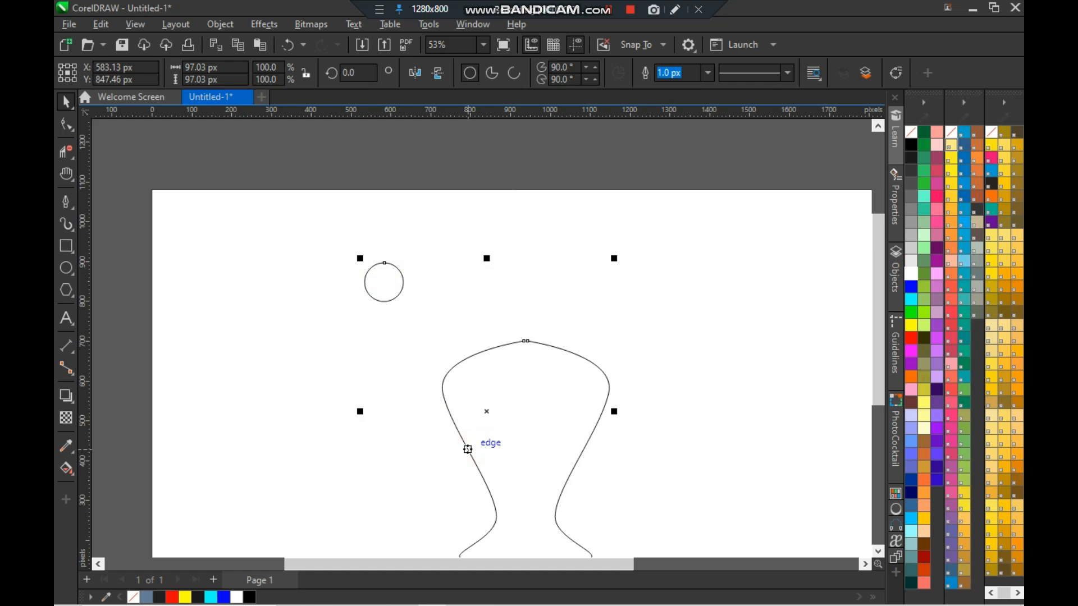
{"action": "key", "text": "c"}
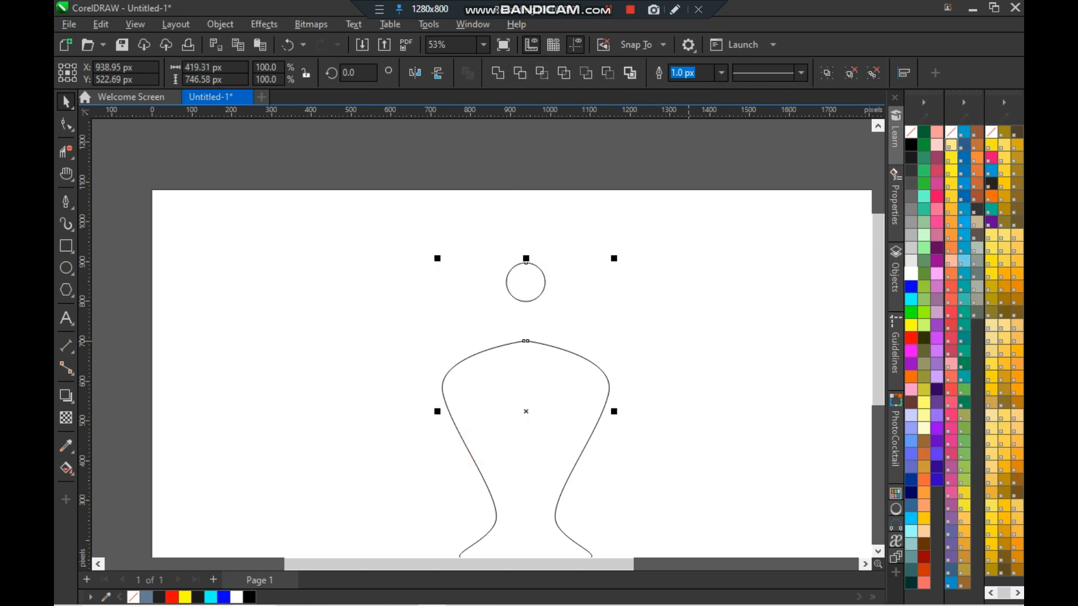
{"action": "key", "text": "t"}
{"action": "left_click", "coordinate": [689, 405]}
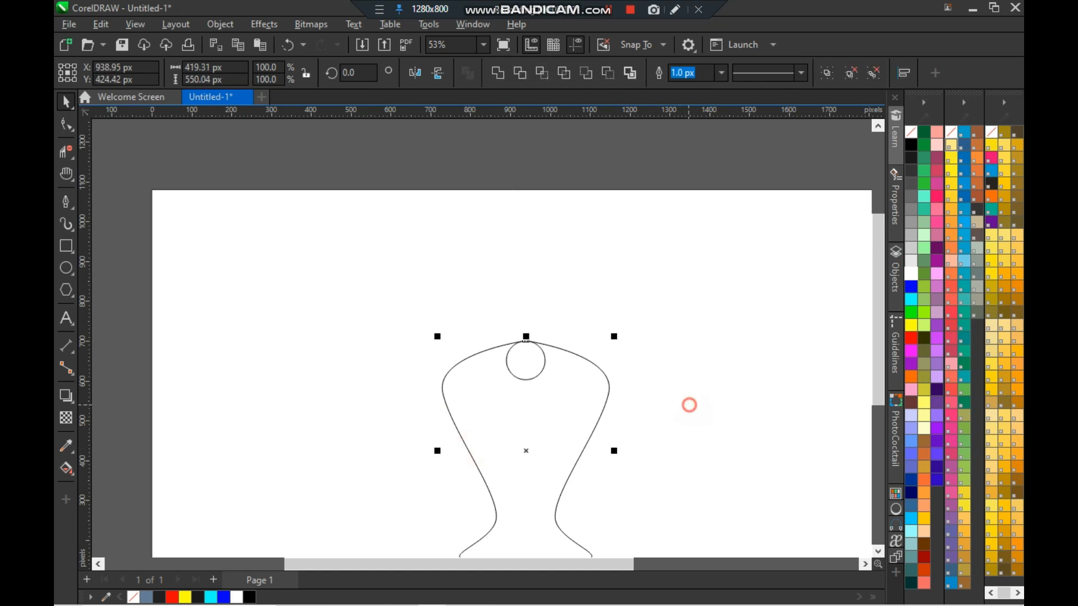
- Nudge the circle up four steps so it sits over the gap at the vase's top
{"action": "key", "text": "shift+F4"}
{"action": "left_click", "coordinate": [470, 291]}
{"action": "key", "text": "Up"}
{"action": "key", "text": "Up"}
{"action": "key", "text": "Up"}
{"action": "key", "text": "Up"}
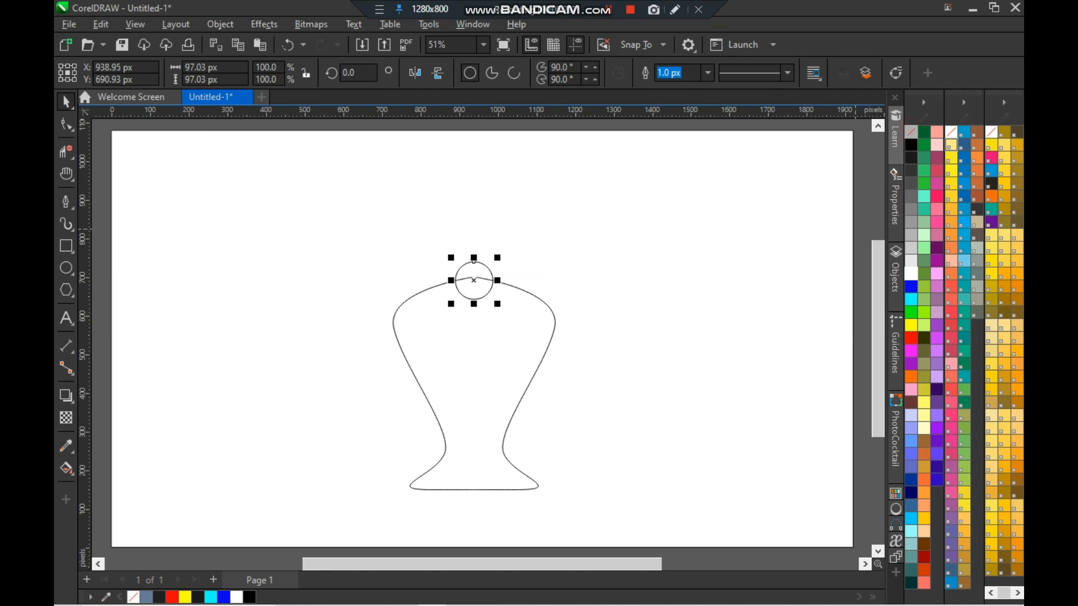
- Remove the circle's top and bottom arcs with Virtual Segment Delete, opening the vase's neck
{"action": "scroll", "coordinate": [496, 367], "scroll_direction": "up", "scroll_amount": 3}
{"action": "scroll", "coordinate": [289, 202], "scroll_direction": "up", "scroll_amount": 2}
{"action": "left_click", "coordinate": [287, 205]}
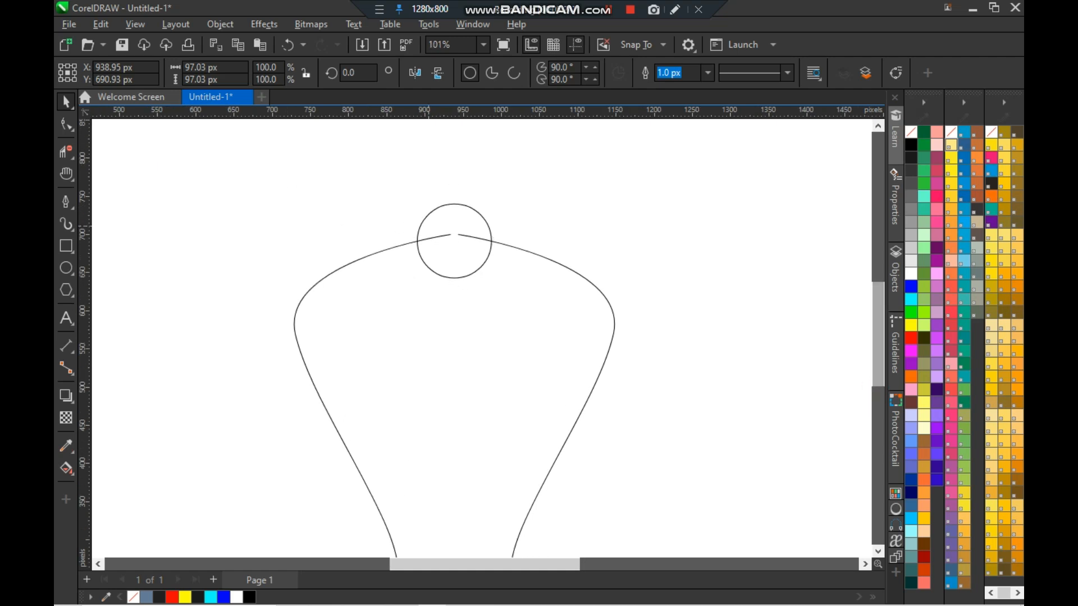
{"action": "left_click", "coordinate": [66, 151]}
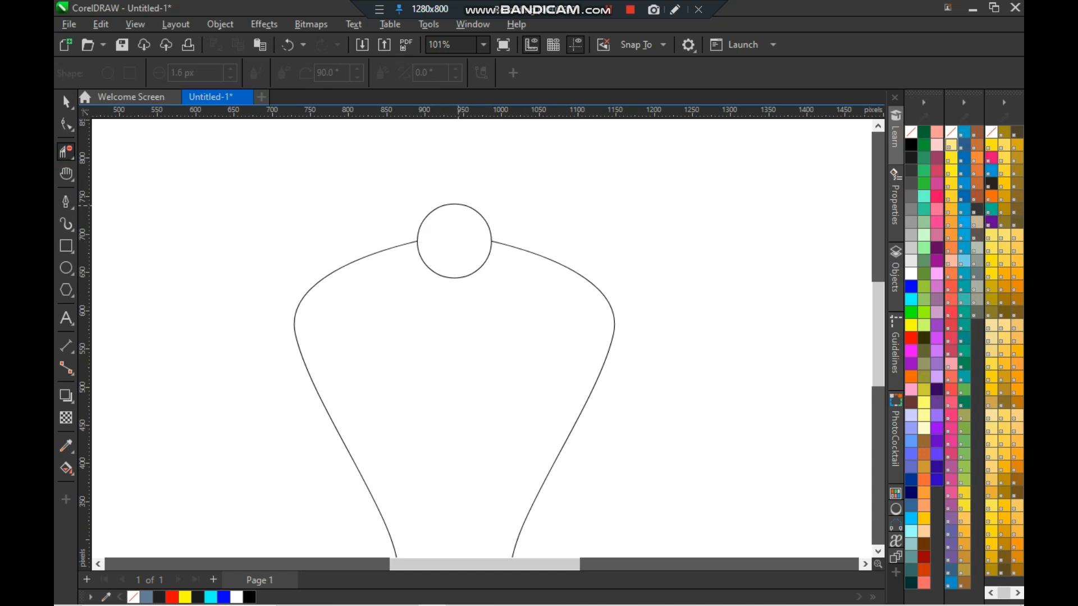
{"action": "left_click", "coordinate": [458, 205]}
{"action": "left_click", "coordinate": [458, 278]}
{"action": "key", "text": "space"}
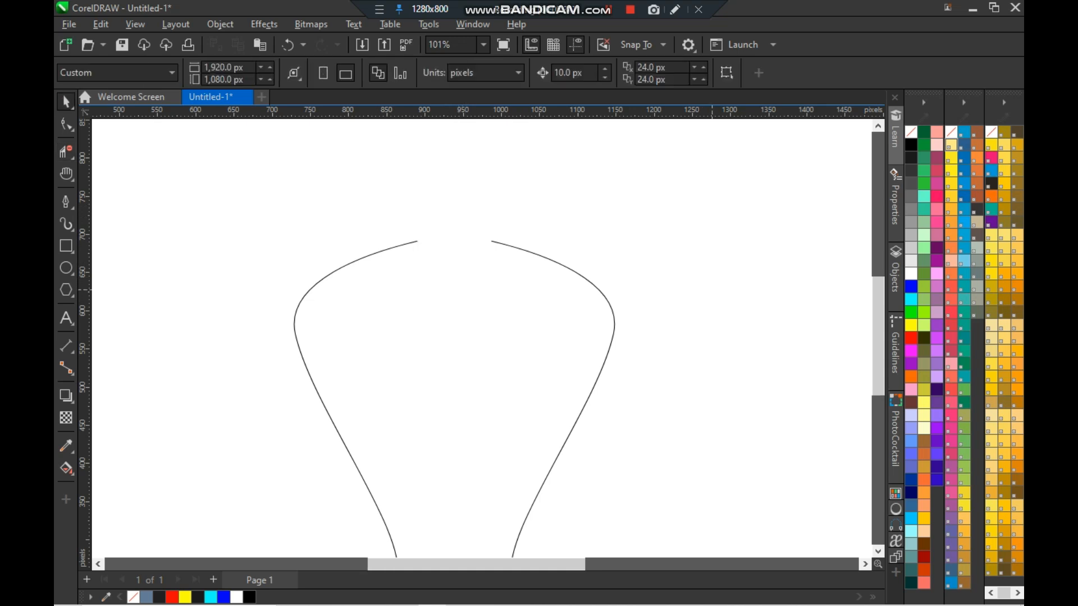
- Marquee-select the gradient-filled vase and delete it
{"action": "scroll", "coordinate": [712, 293], "scroll_direction": "down", "scroll_amount": 1}
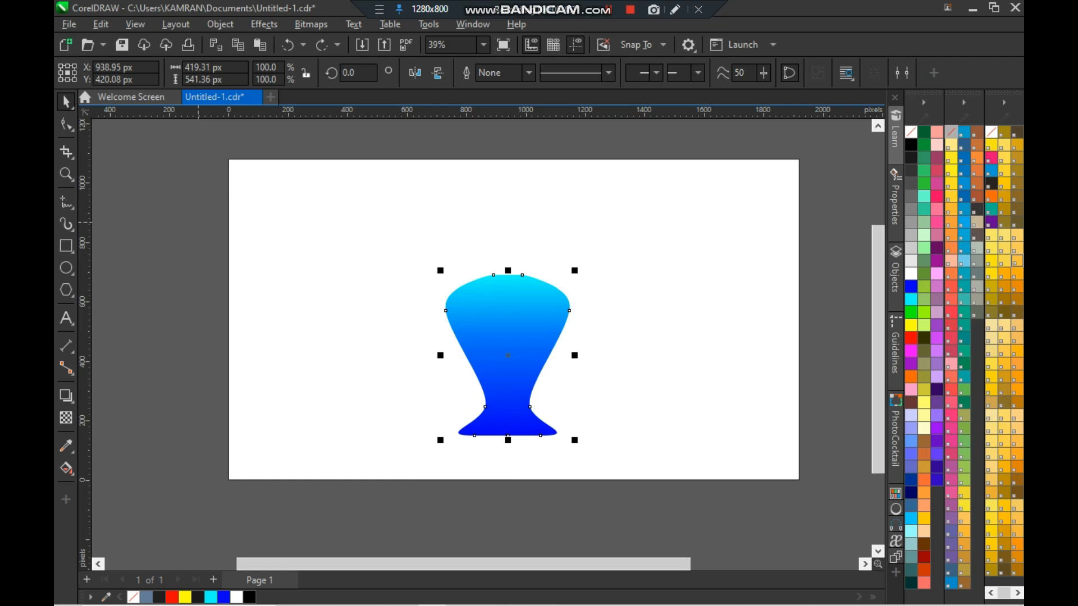
{"action": "left_click", "coordinate": [198, 222]}
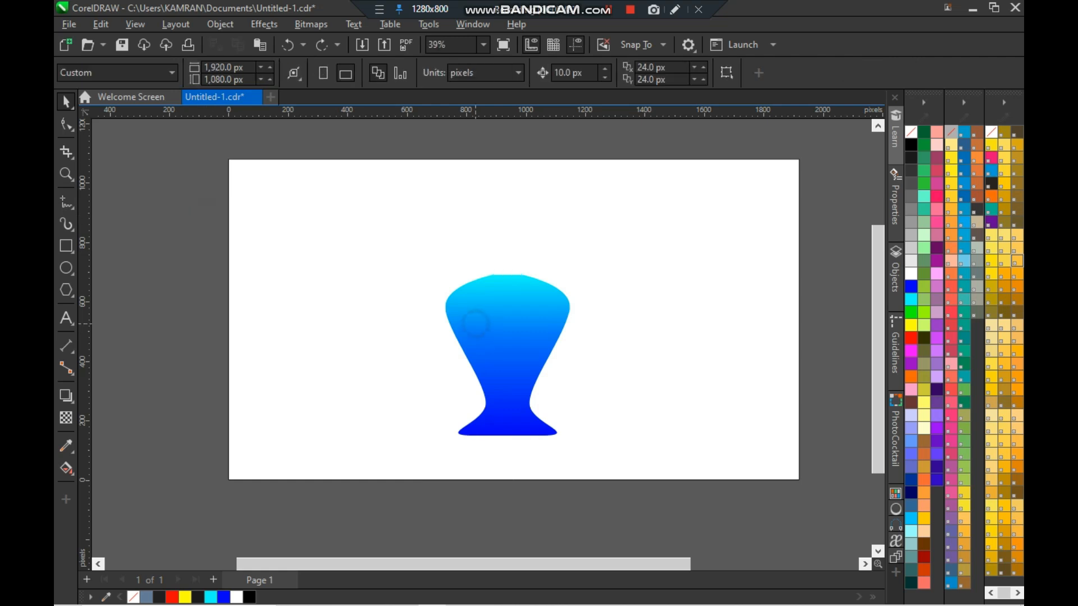
{"action": "left_click", "coordinate": [476, 323]}
{"action": "left_click_drag", "start_coordinate": [400, 236], "coordinate": [623, 449]}
{"action": "key", "text": "Delete"}
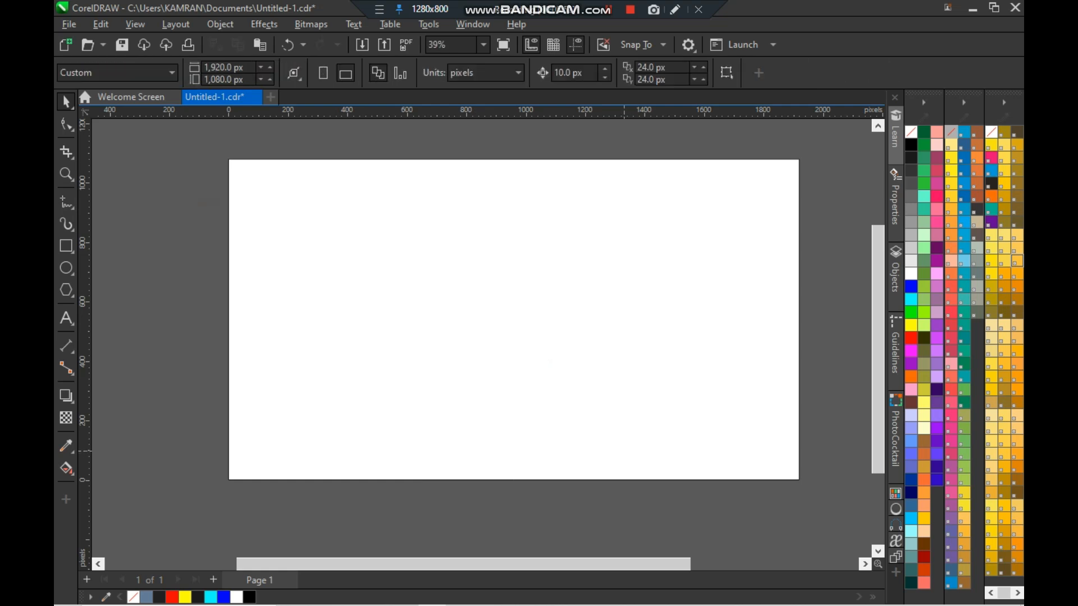
- Draw a freeform looping curve with the B-Spline tool by placing several control points across the page
{"action": "left_click", "coordinate": [67, 202]}
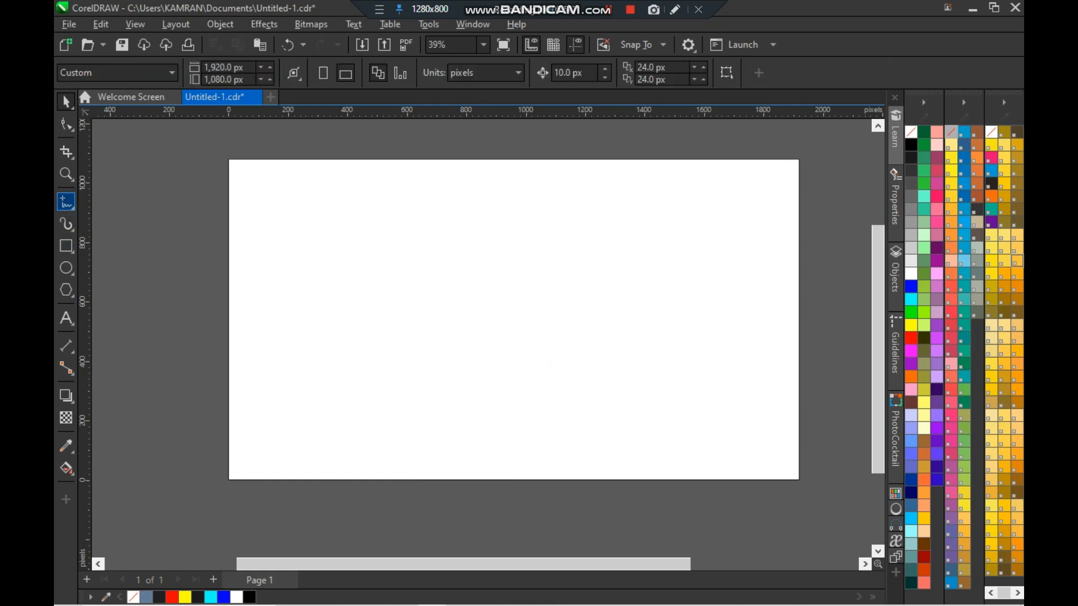
{"action": "left_click", "coordinate": [67, 203]}
{"action": "left_click", "coordinate": [118, 269]}
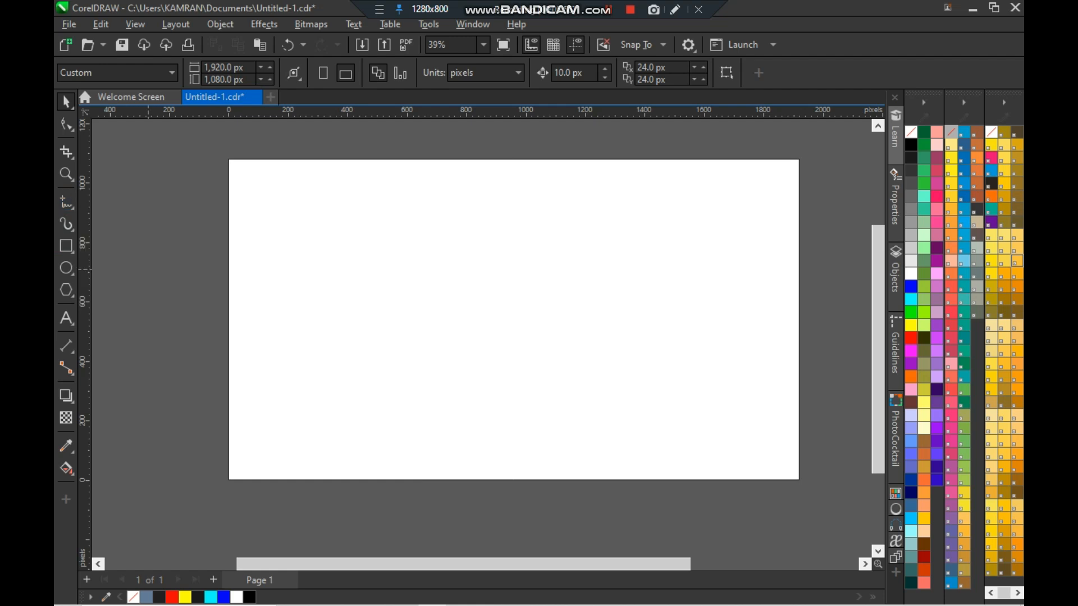
{"action": "left_click", "coordinate": [455, 197]}
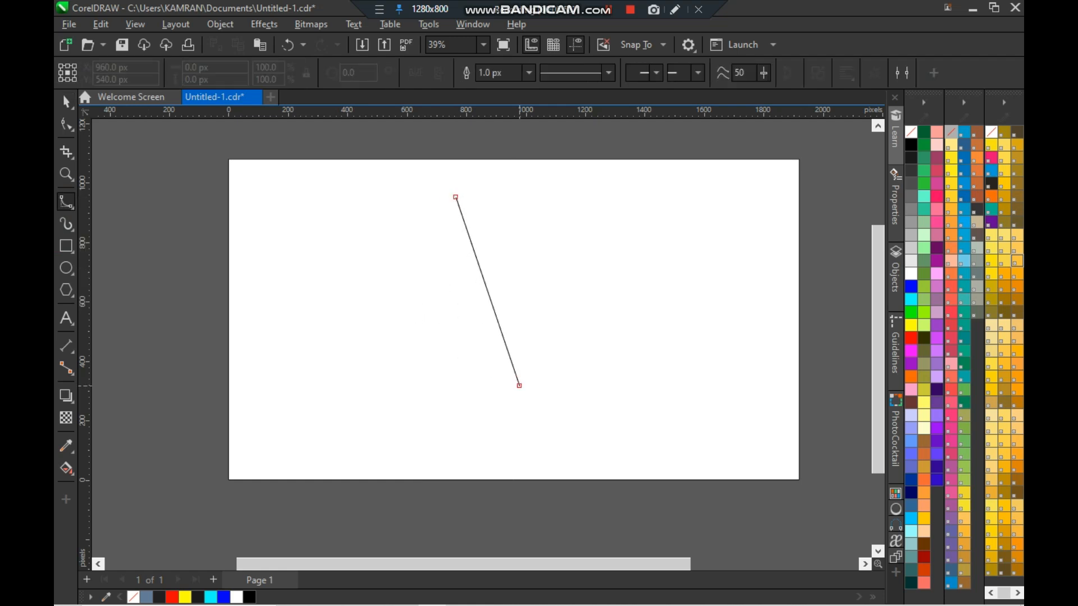
{"action": "left_click", "coordinate": [423, 365]}
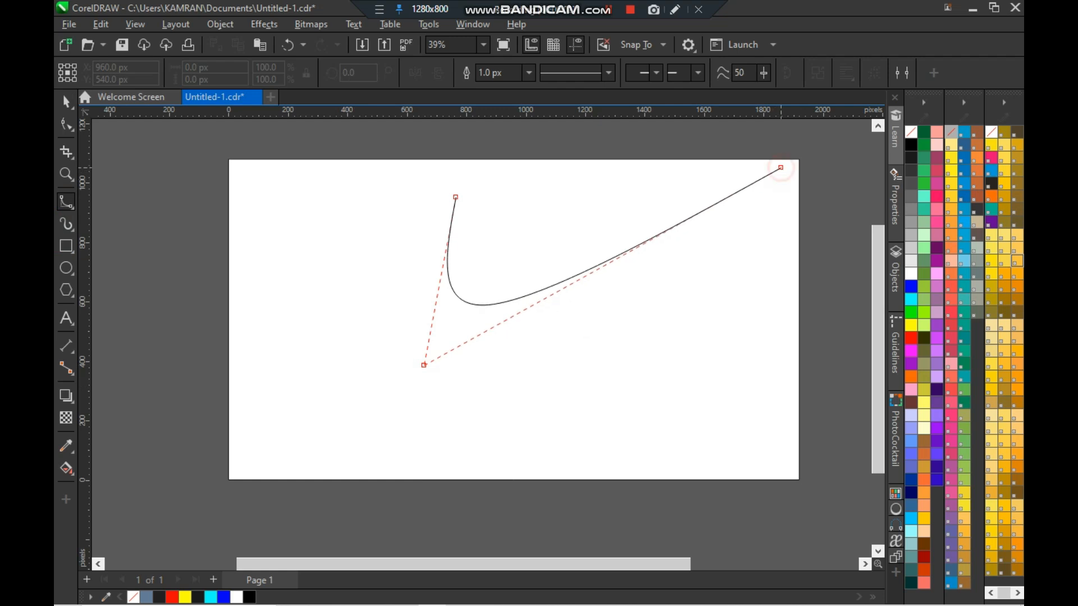
{"action": "left_click", "coordinate": [782, 168]}
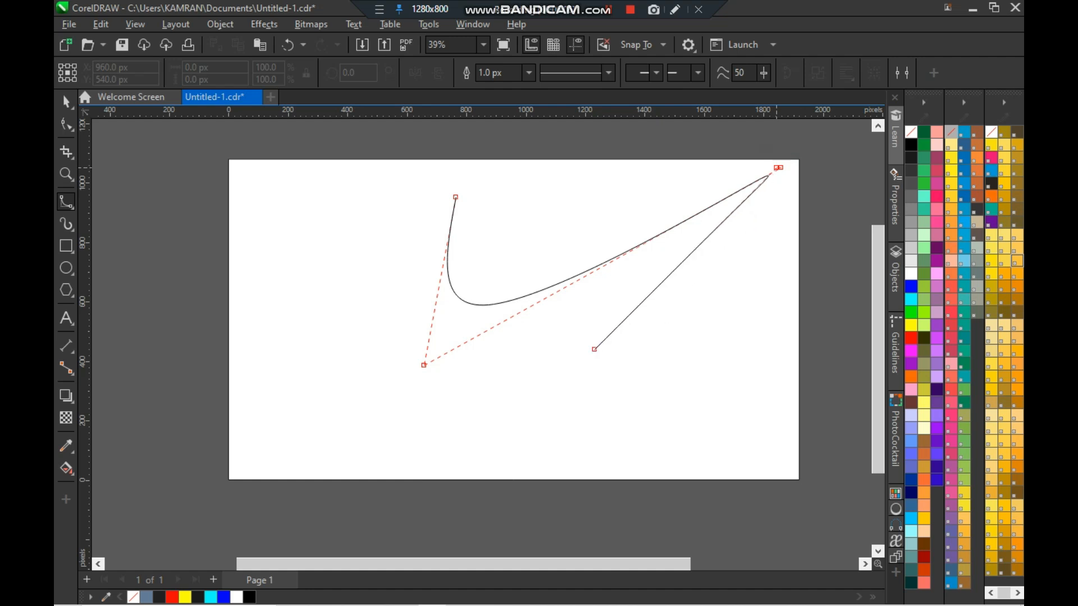
{"action": "left_click", "coordinate": [497, 405]}
{"action": "left_click", "coordinate": [790, 342]}
{"action": "left_click", "coordinate": [556, 413]}
{"action": "left_click", "coordinate": [65, 101]}
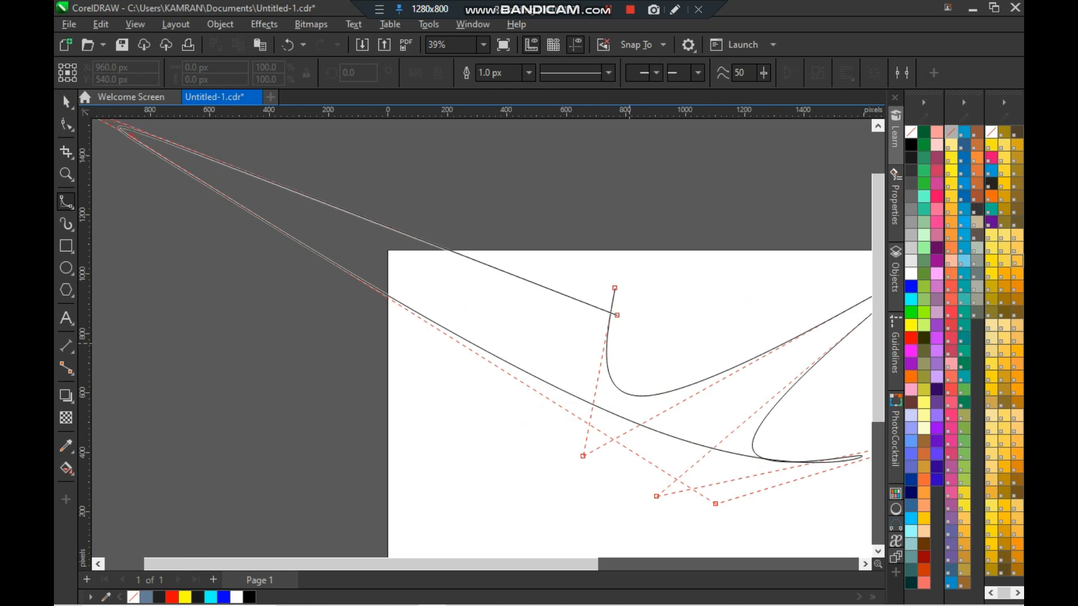
{"action": "left_click", "coordinate": [615, 288]}
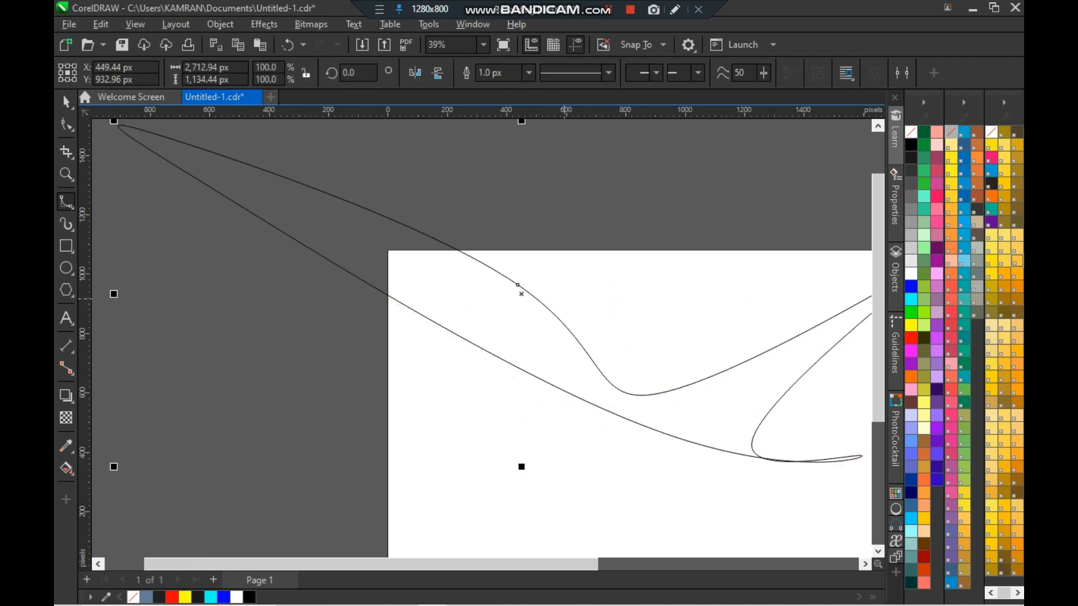
{"action": "key", "text": "F4"}
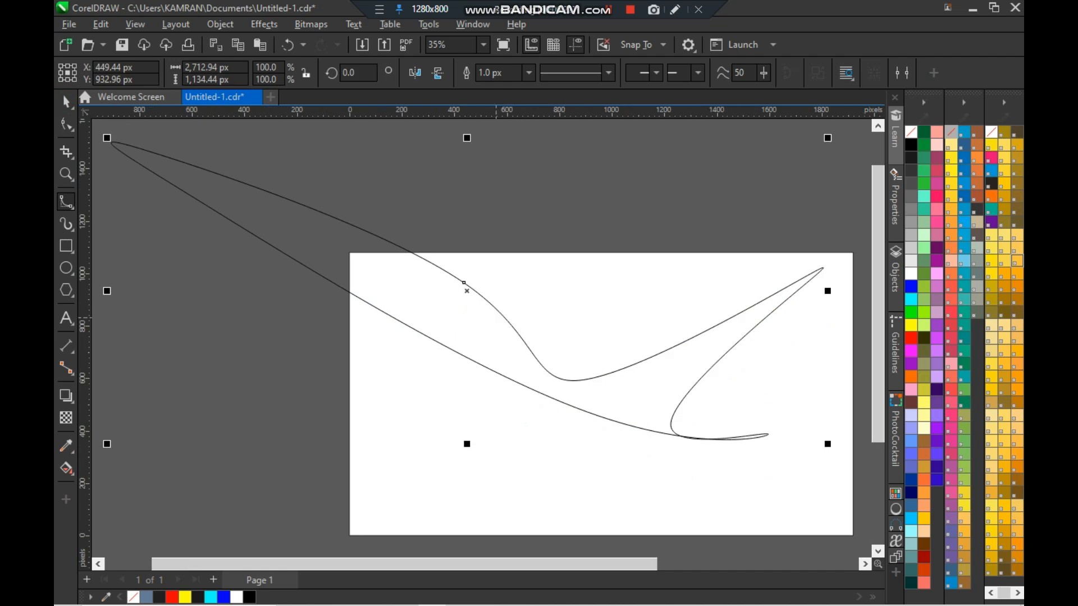
- Delete the looping curve and draw a closed B-Spline shape from three control points
{"action": "key", "text": "Delete"}
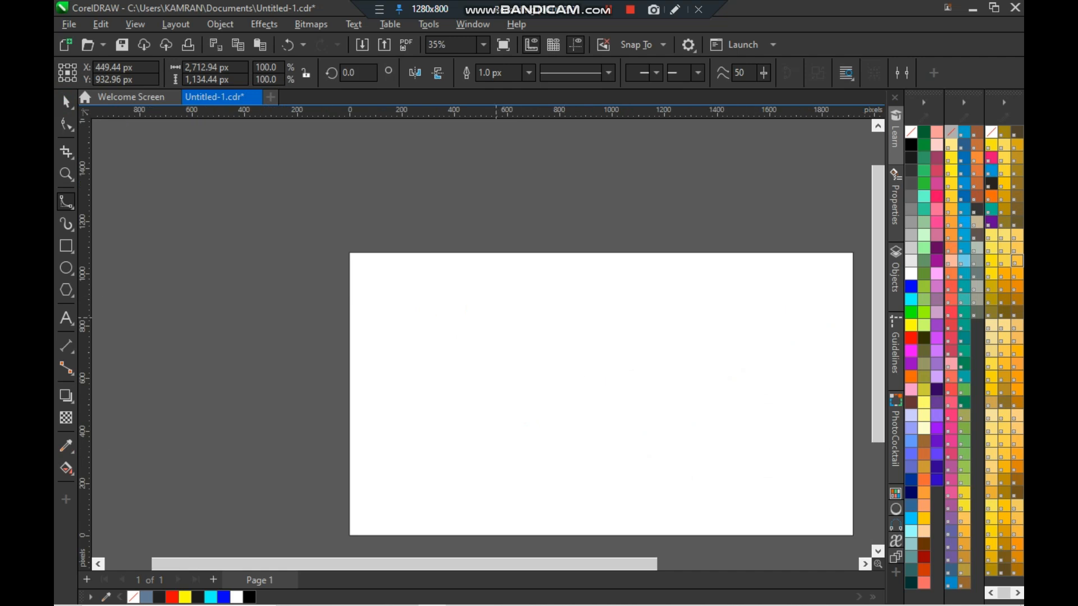
{"action": "left_click", "coordinate": [493, 308]}
{"action": "left_click", "coordinate": [555, 420]}
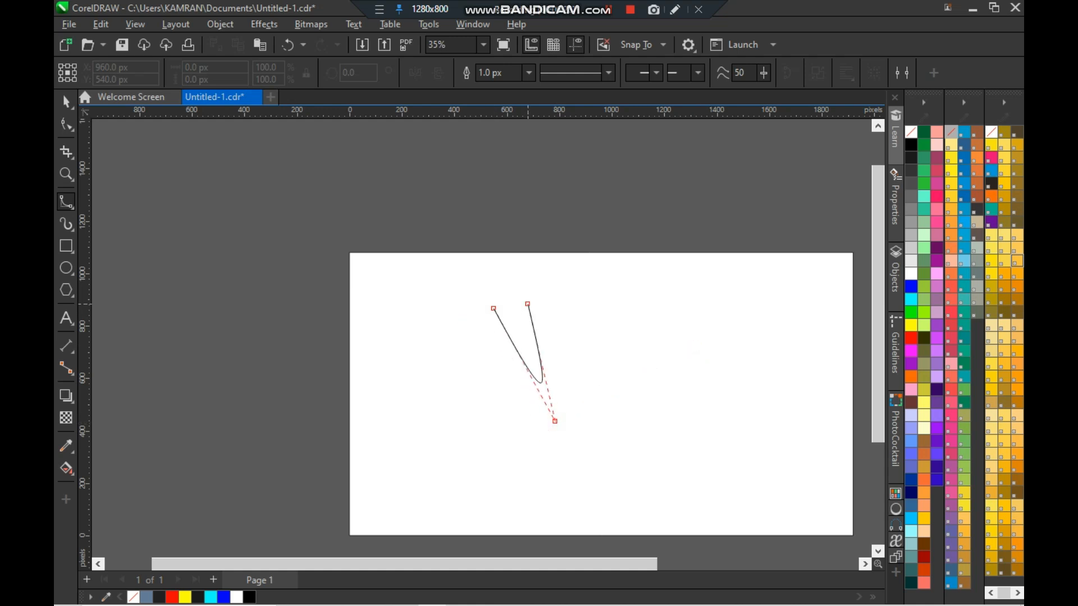
{"action": "left_click", "coordinate": [684, 316]}
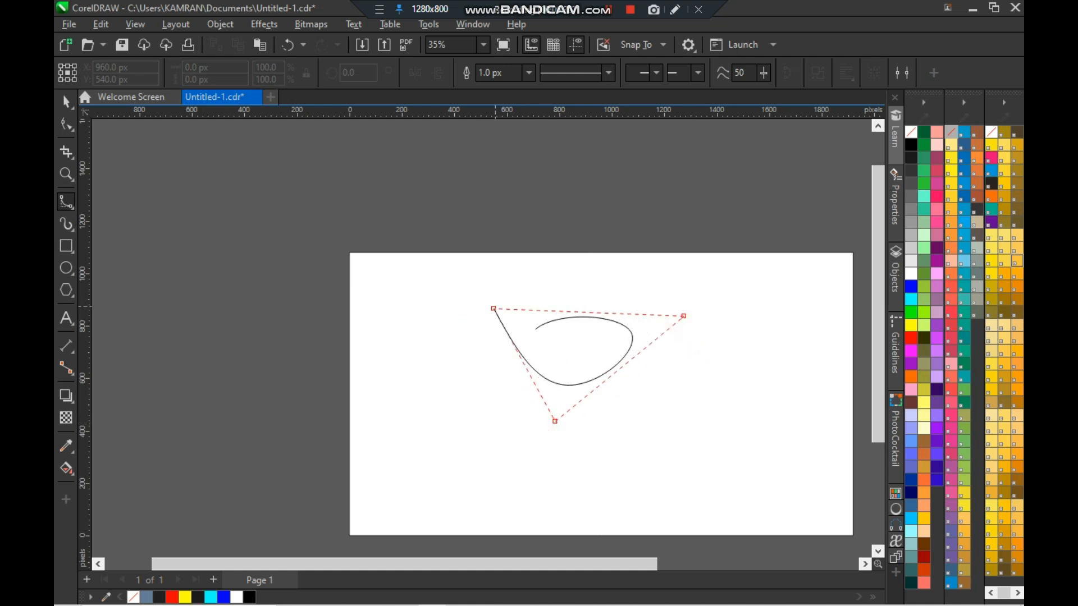
{"action": "left_click", "coordinate": [493, 308]}
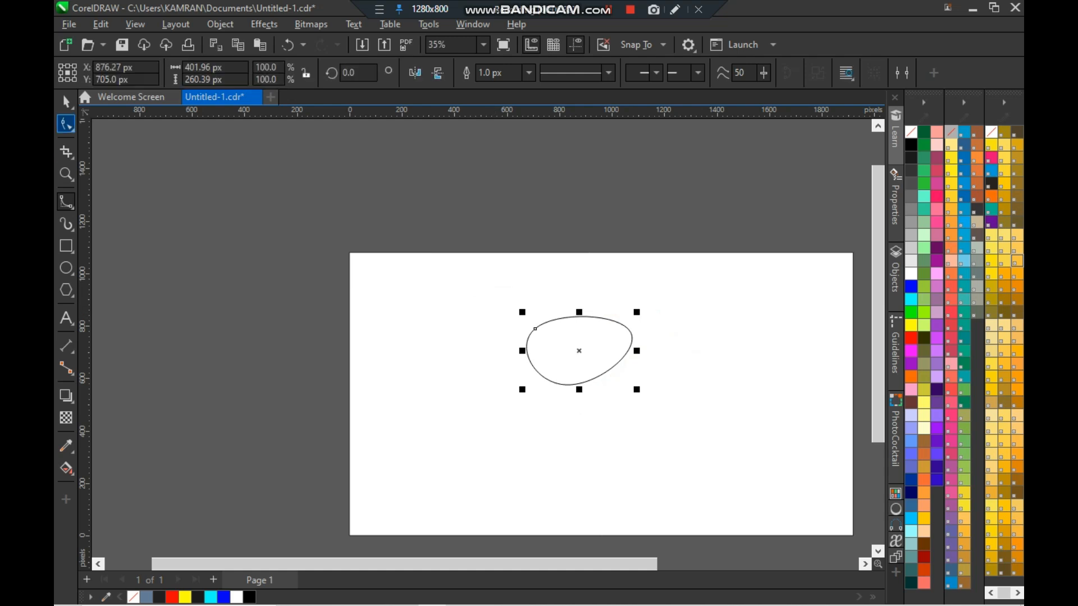
- Delete the closed B-Spline shape
{"action": "left_click", "coordinate": [66, 102]}
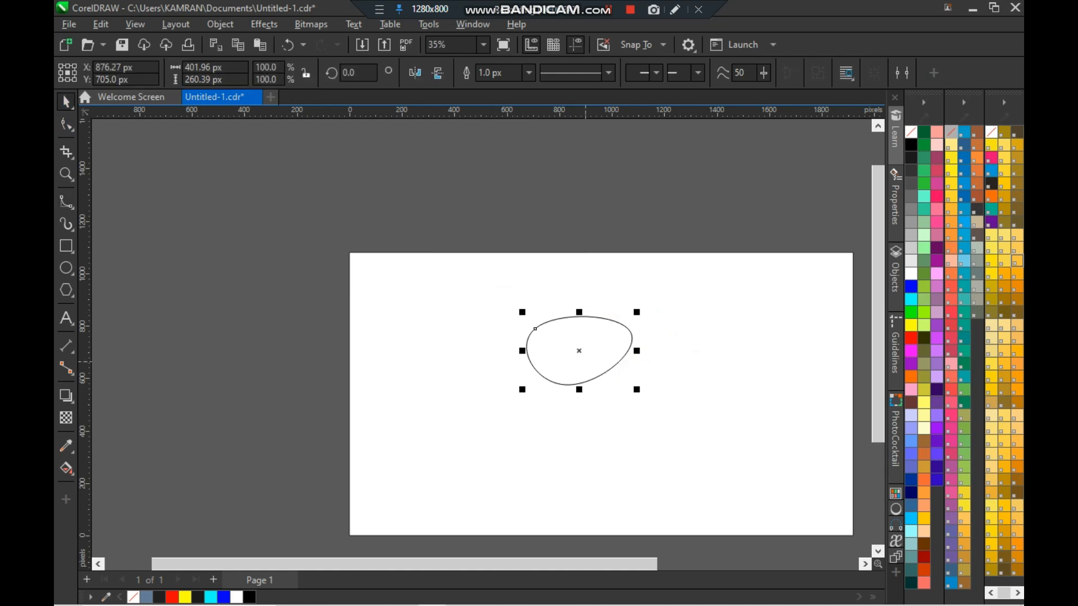
{"action": "key", "text": "Delete"}
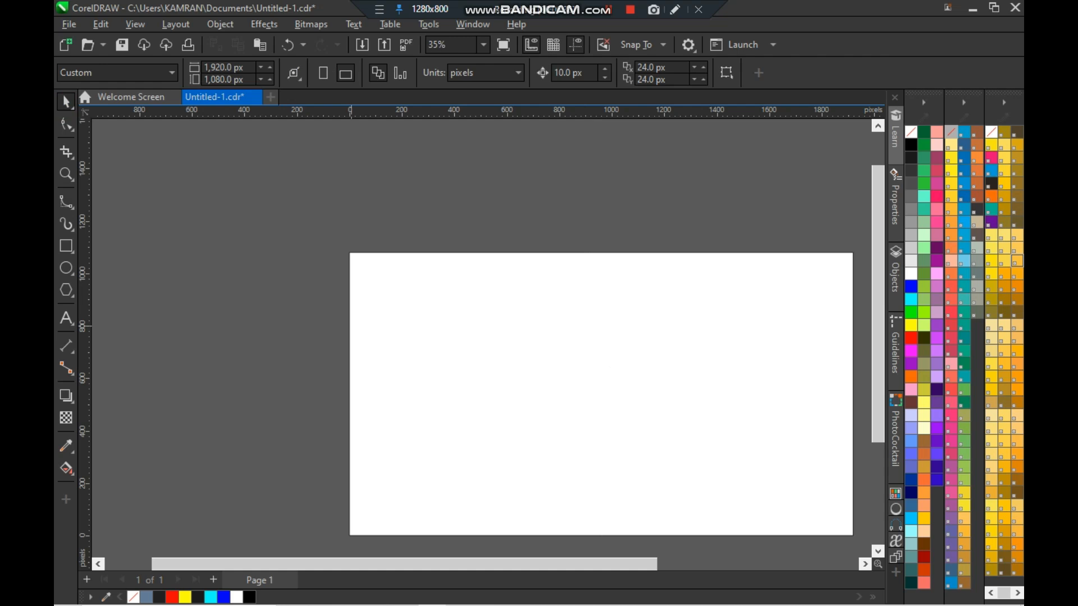
- Draw a zigzag shape of straight segments with the Polyline tool across the page
{"action": "key", "text": "shift+F4"}
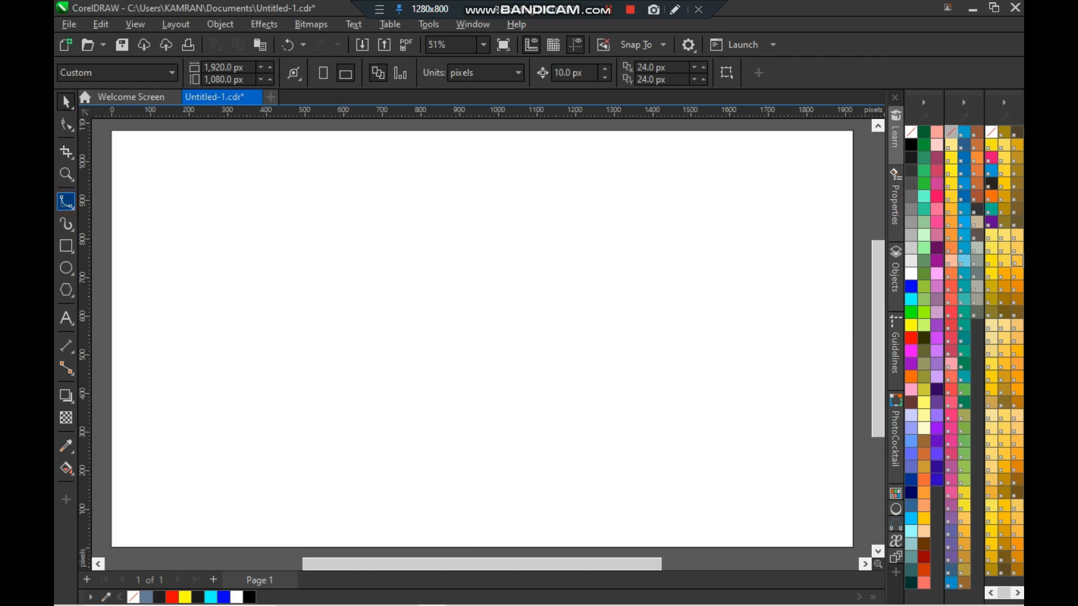
{"action": "left_click", "coordinate": [71, 207]}
{"action": "left_click", "coordinate": [265, 286]}
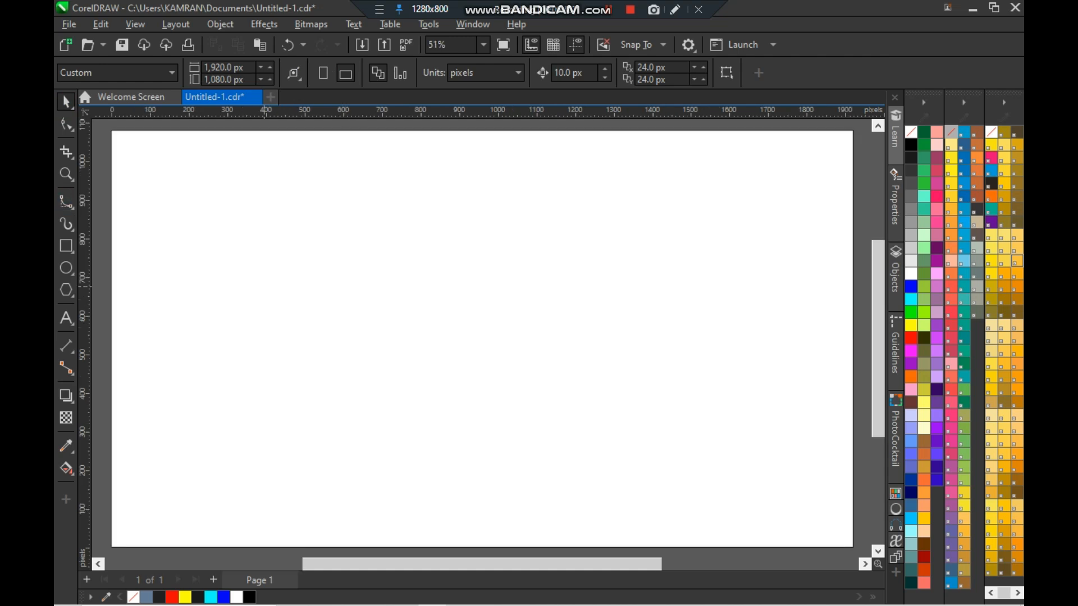
{"action": "key", "text": "F5"}
{"action": "mouse_move", "coordinate": [388, 195]}
{"action": "left_mouse_down"}
{"action": "mouse_move", "coordinate": [419, 334]}
{"action": "mouse_move", "coordinate": [594, 384]}
{"action": "mouse_move", "coordinate": [463, 443]}
{"action": "mouse_move", "coordinate": [376, 401]}
{"action": "mouse_move", "coordinate": [666, 236]}
{"action": "mouse_move", "coordinate": [357, 183]}
{"action": "mouse_move", "coordinate": [399, 183]}
{"action": "mouse_move", "coordinate": [393, 259]}
{"action": "mouse_move", "coordinate": [443, 304]}
{"action": "mouse_move", "coordinate": [546, 269]}
{"action": "mouse_move", "coordinate": [568, 386]}
{"action": "mouse_move", "coordinate": [434, 385]}
{"action": "mouse_move", "coordinate": [152, 138]}
{"action": "mouse_move", "coordinate": [374, 313]}
{"action": "mouse_move", "coordinate": [381, 338]}
{"action": "mouse_move", "coordinate": [365, 342]}
{"action": "mouse_move", "coordinate": [585, 380]}
{"action": "left_mouse_up"}
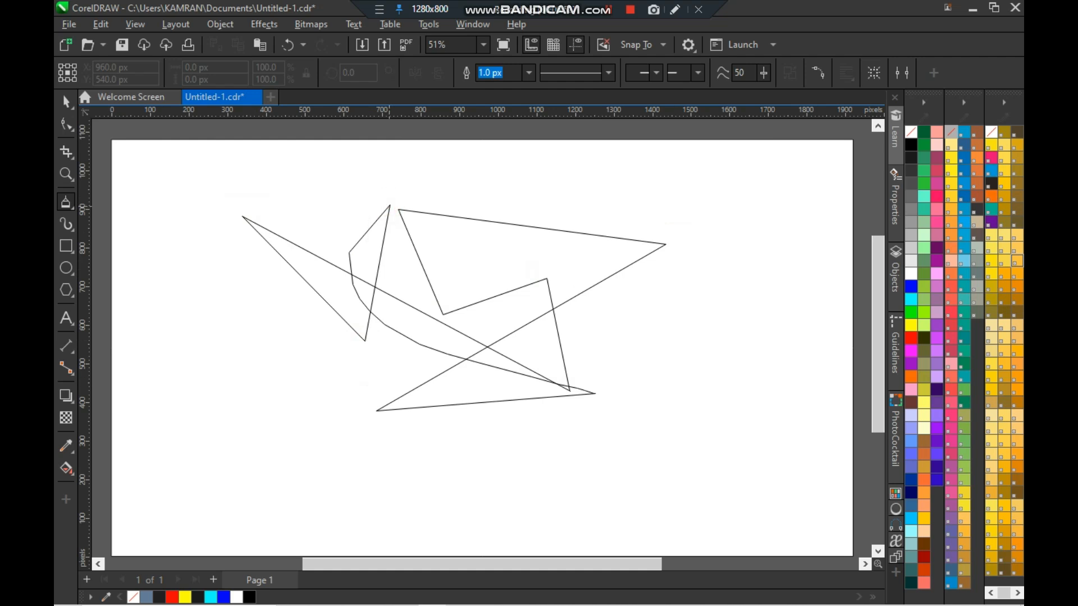
{"action": "left_click", "coordinate": [390, 206]}
- Delete the zigzag polyline
{"action": "key", "text": "space"}
{"action": "key", "text": "Delete"}
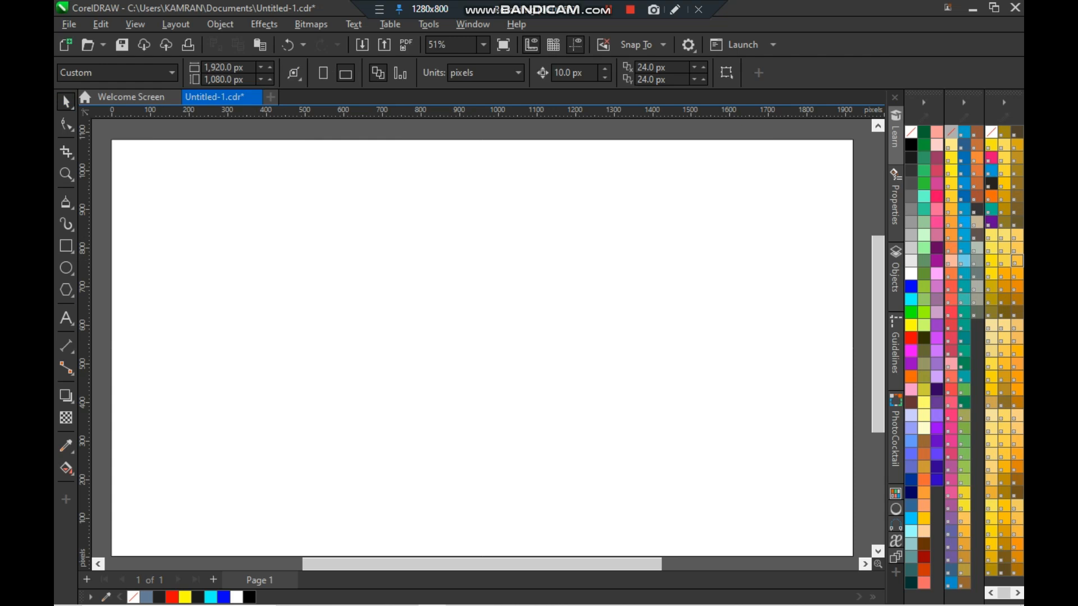
- Draw a 3-Point Curve from the upper end to a lower-right end, bending it through a point at lower left
{"action": "left_click", "coordinate": [70, 207]}
{"action": "left_click", "coordinate": [70, 227]}
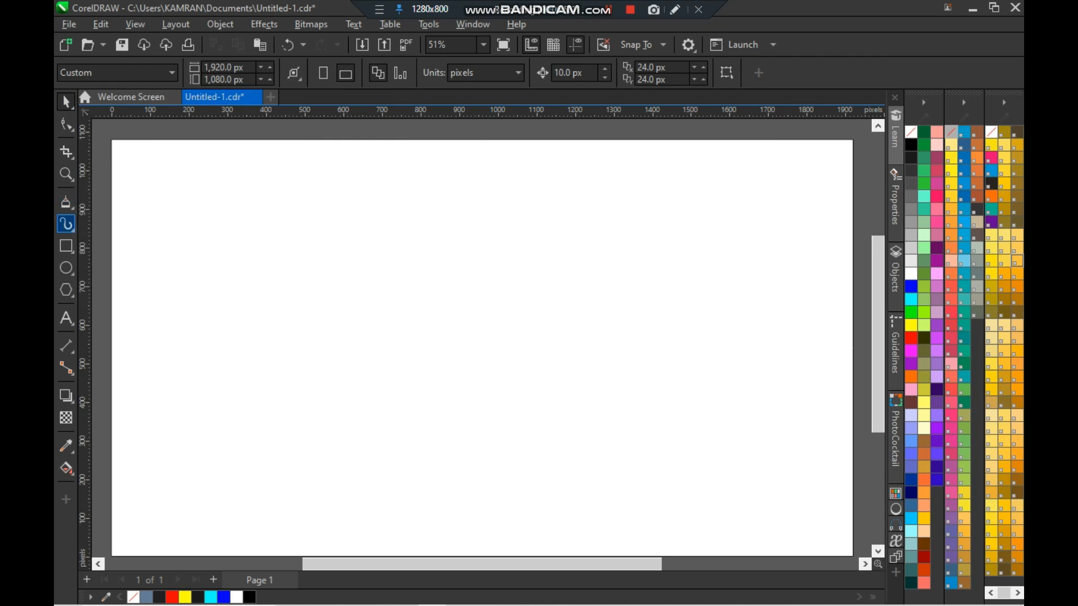
{"action": "left_click", "coordinate": [71, 207]}
{"action": "left_click", "coordinate": [70, 207]}
{"action": "left_click", "coordinate": [71, 207]}
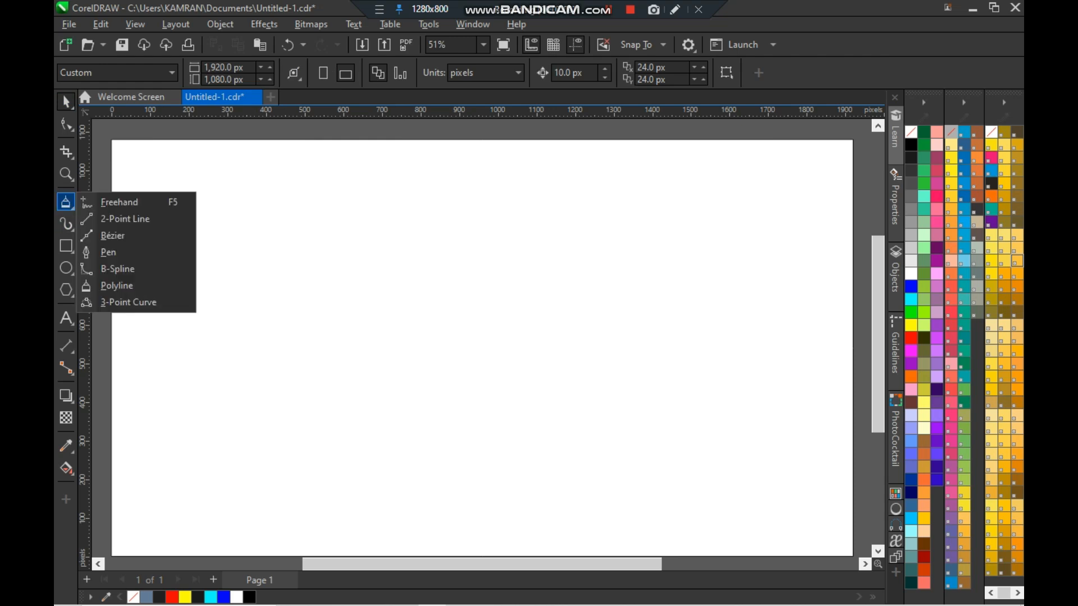
{"action": "left_click", "coordinate": [129, 302]}
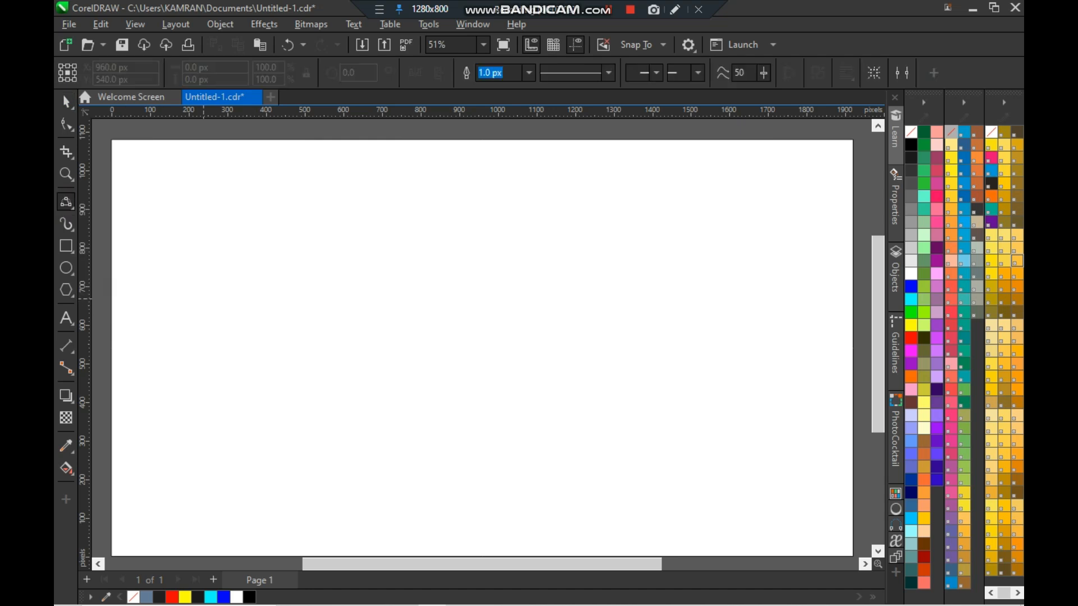
{"action": "left_click_drag", "start_coordinate": [416, 192], "coordinate": [612, 389]}
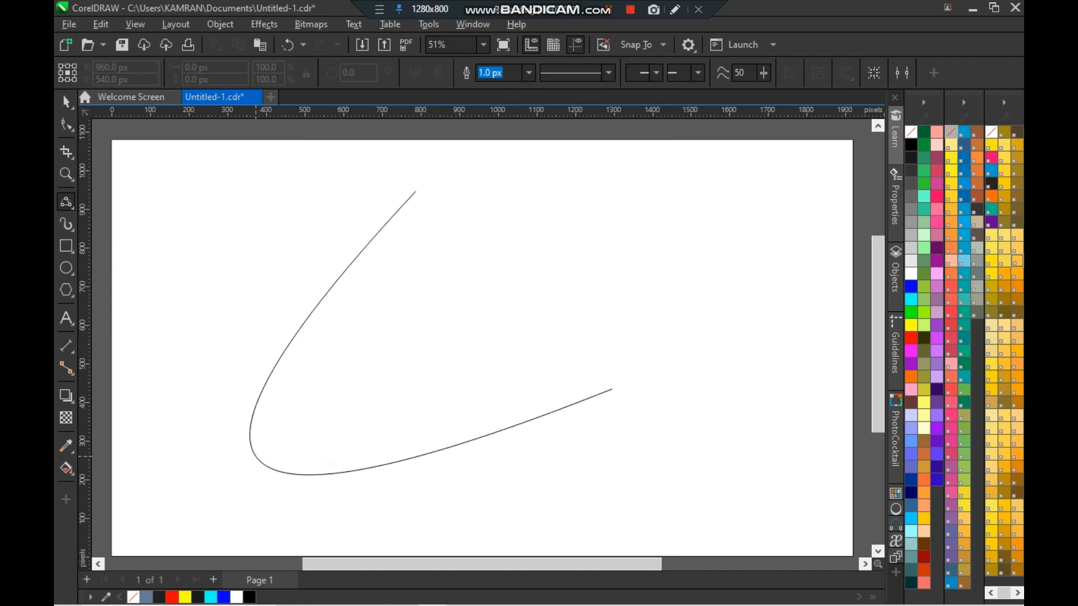
{"action": "left_click", "coordinate": [256, 455]}
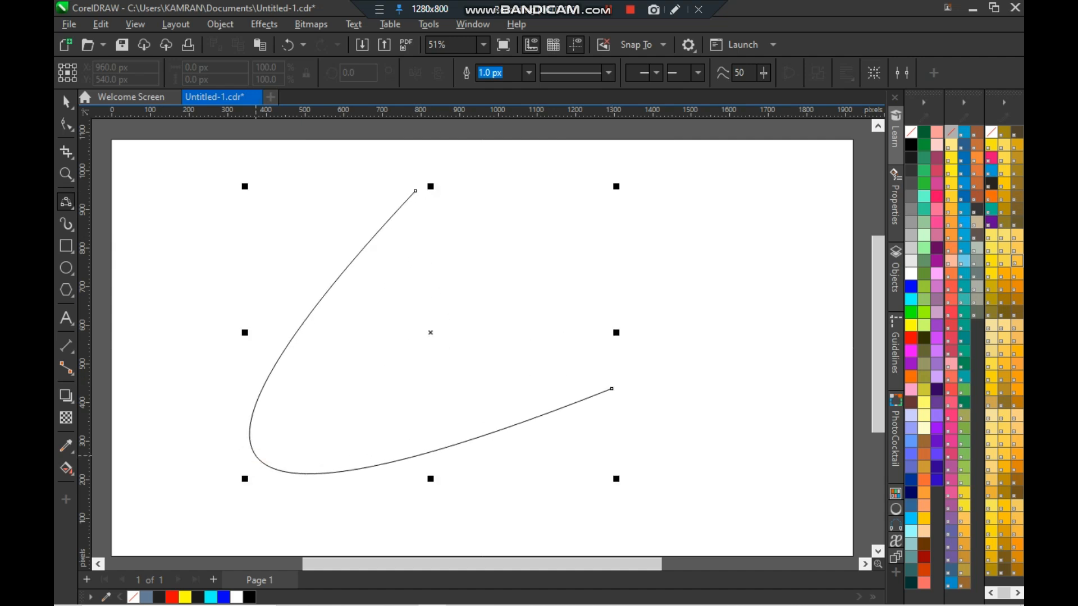
- Delete the 3-Point Curve
{"action": "key", "text": "space"}
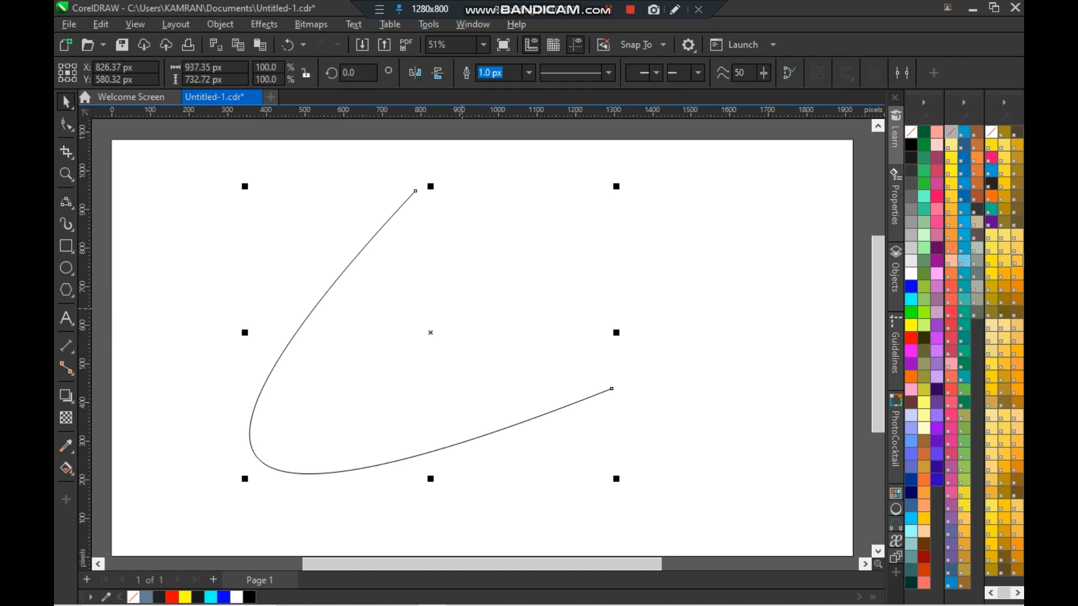
{"action": "key", "text": "Delete"}
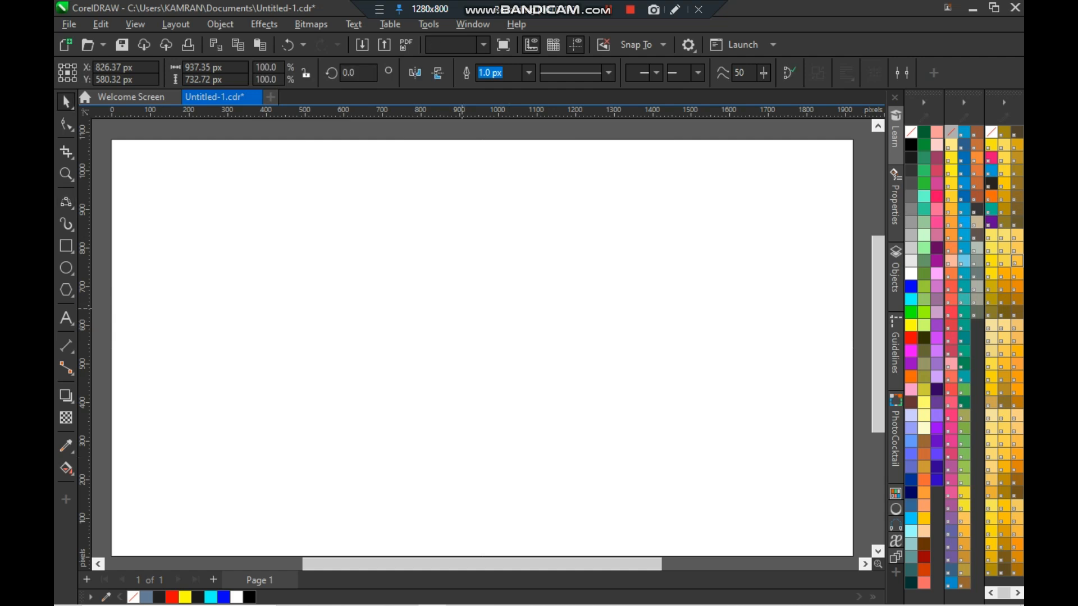
- Draw another 3-Point Curve arching over the top from upper left down to the lower middle
{"action": "key", "text": "space"}
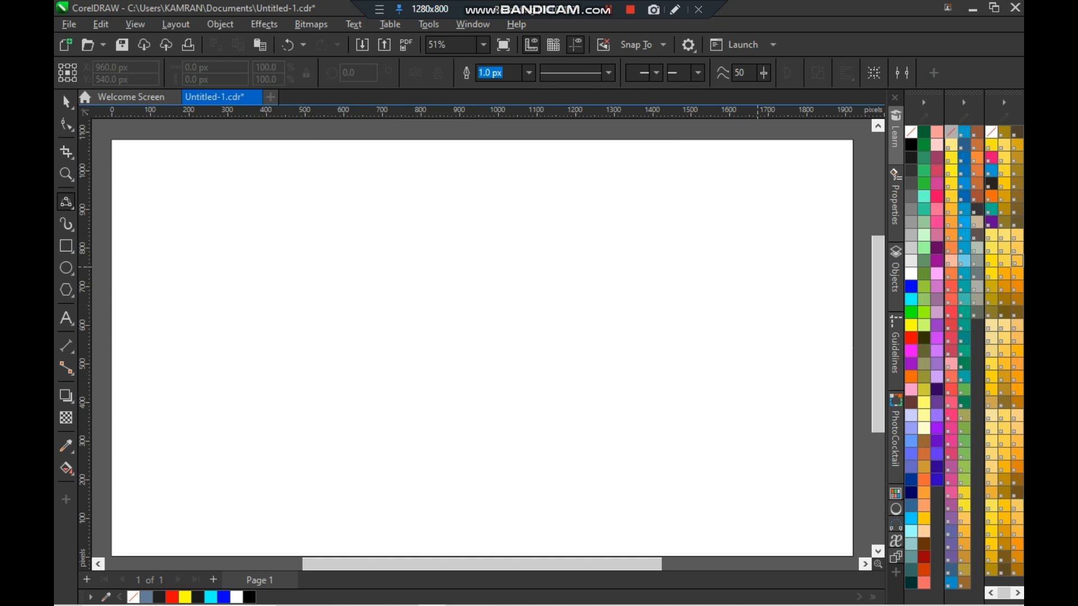
{"action": "left_click_drag", "start_coordinate": [313, 209], "coordinate": [408, 502]}
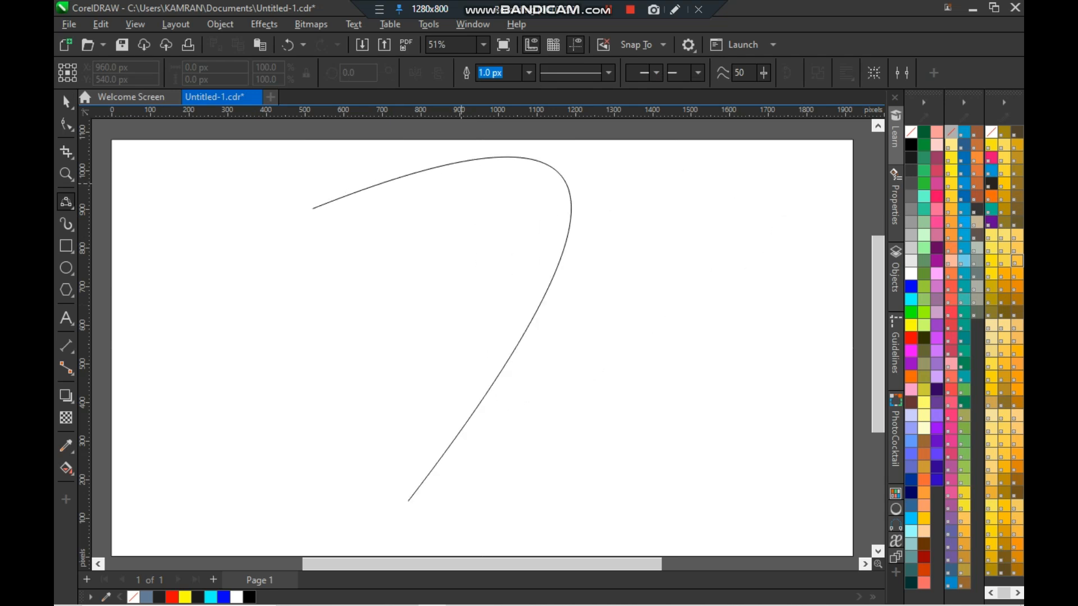
{"action": "left_click", "coordinate": [762, 181]}
- Delete the arching curve
{"action": "key", "text": "space"}
{"action": "key", "text": "Delete"}
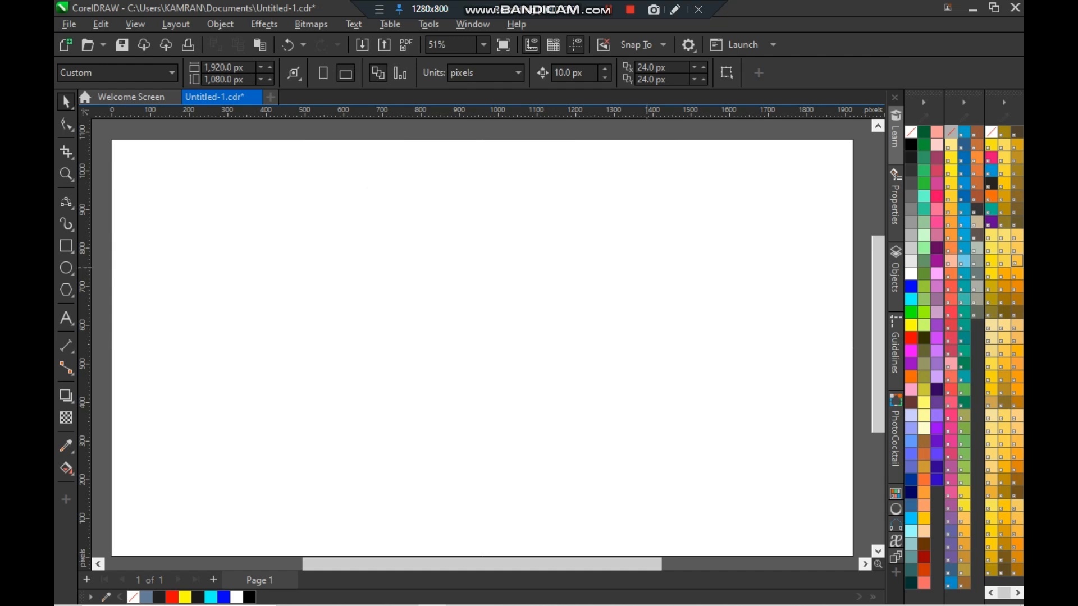
{"action": "left_click", "coordinate": [244, 259]}
{"action": "scroll", "coordinate": [353, 277], "scroll_direction": "down", "scroll_amount": 1}
{"action": "scroll", "coordinate": [505, 312], "scroll_direction": "up", "scroll_amount": 1}
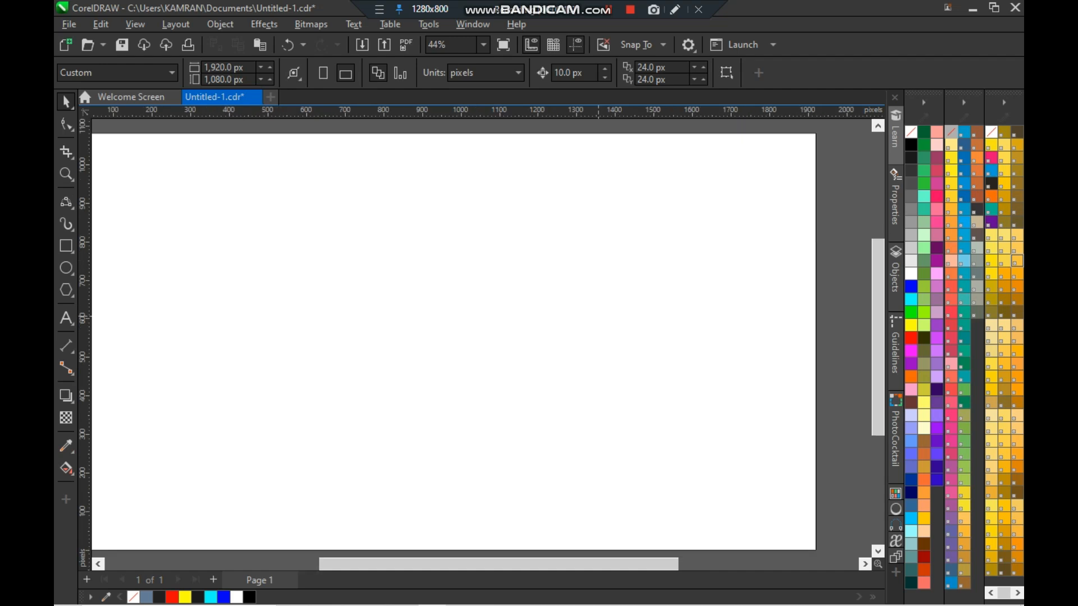
{"action": "left_click_drag", "start_coordinate": [641, 564], "coordinate": [620, 563]}
{"action": "scroll", "coordinate": [638, 366], "scroll_direction": "down", "scroll_amount": 1}
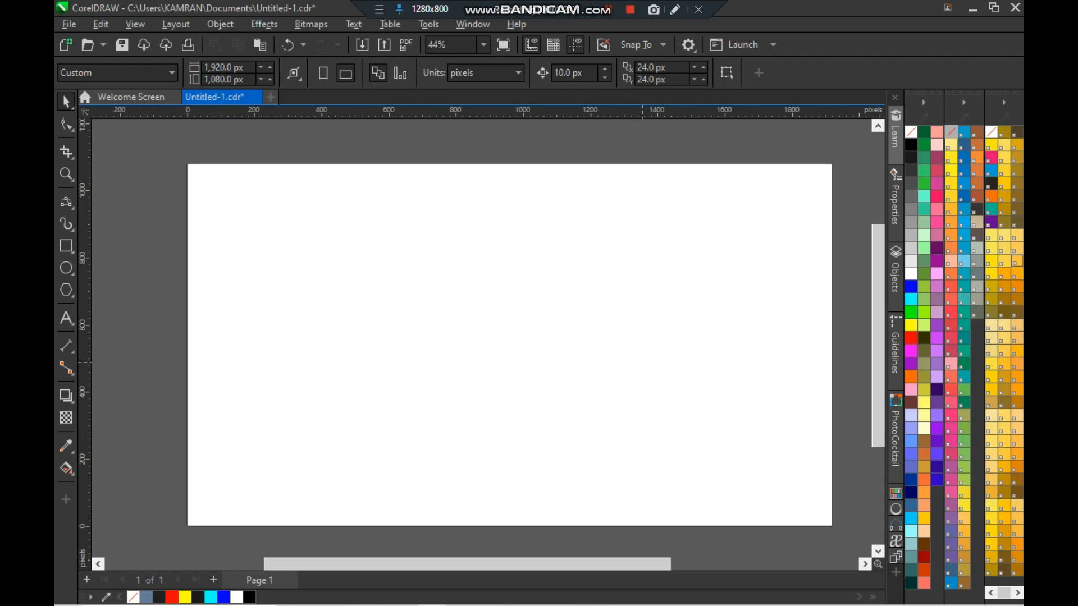